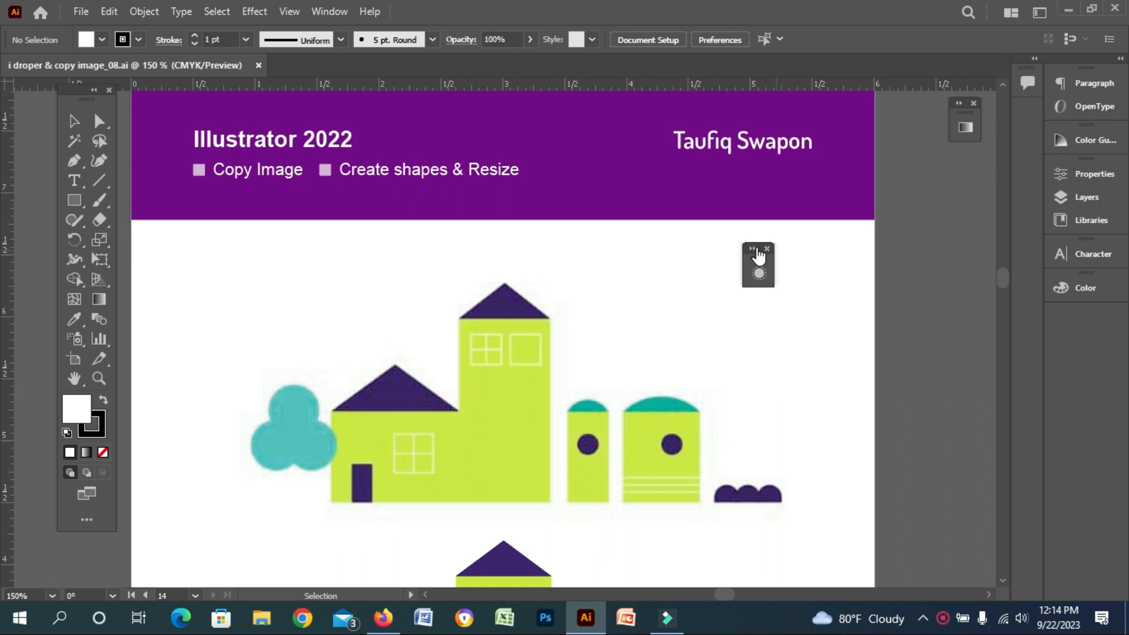
- Move the small collapsed floating panel off the artwork, beyond the artboard's edge
left_click_drag(759, 254, 968, 166)
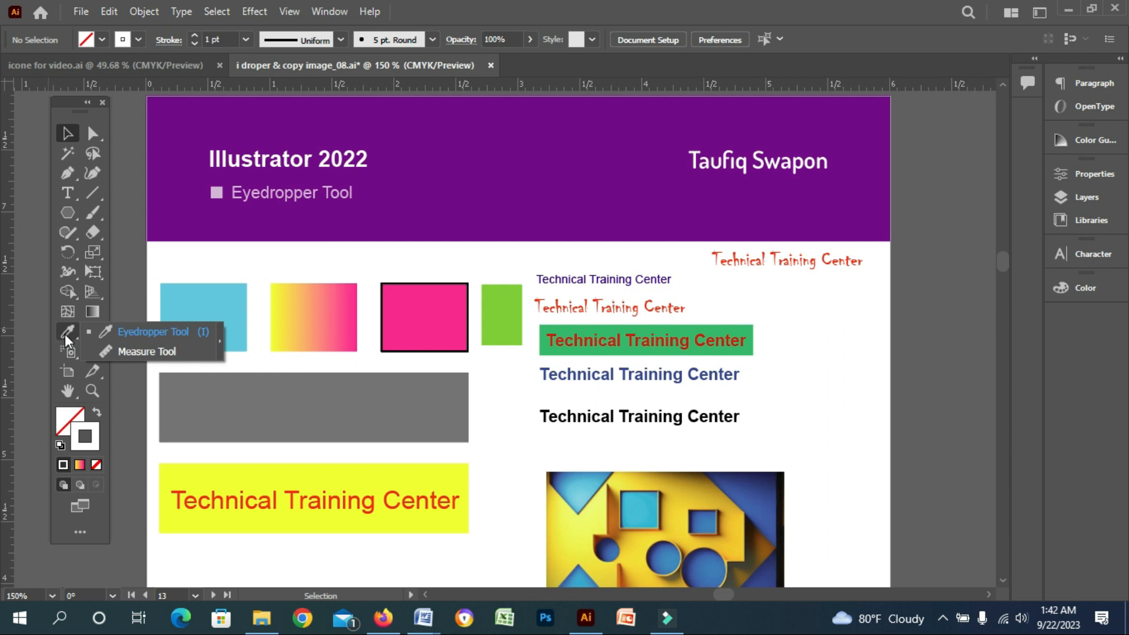
- Bring the toolbox over the artwork to examine the Eyedropper tool group, and return it beside the artboard
left_click(69, 100)
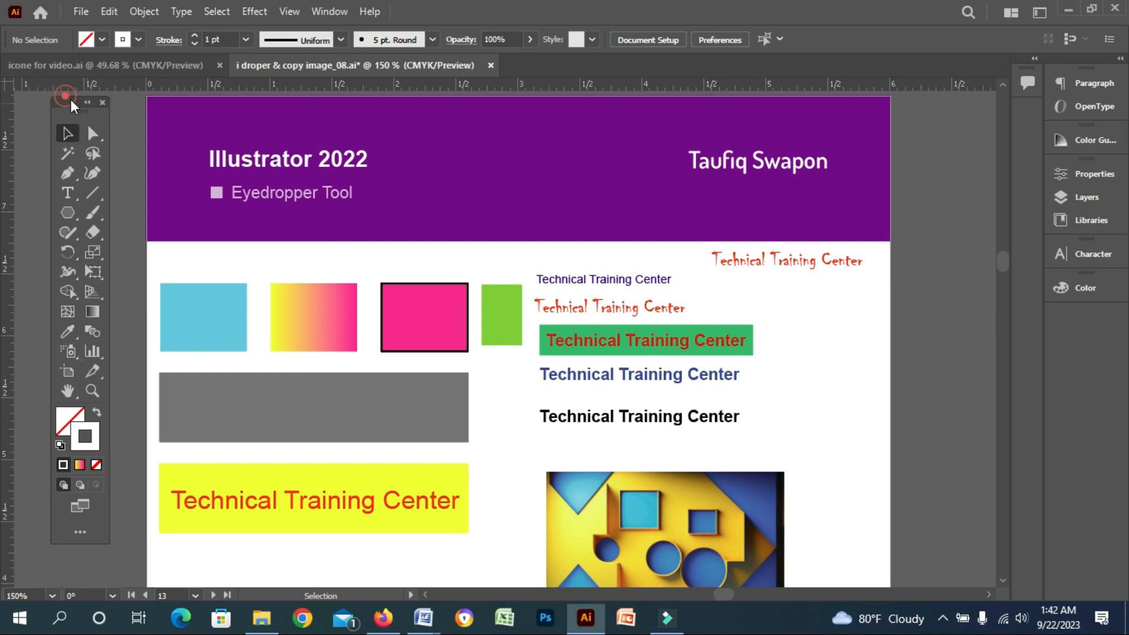
left_click_drag(75, 111, 460, 125)
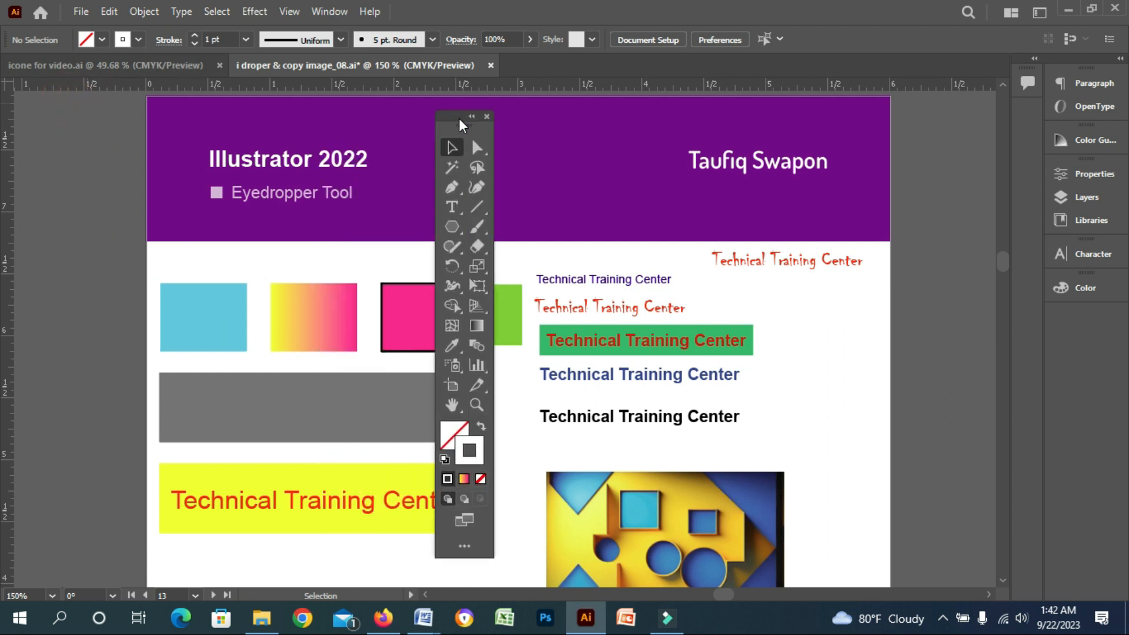
left_click(459, 351)
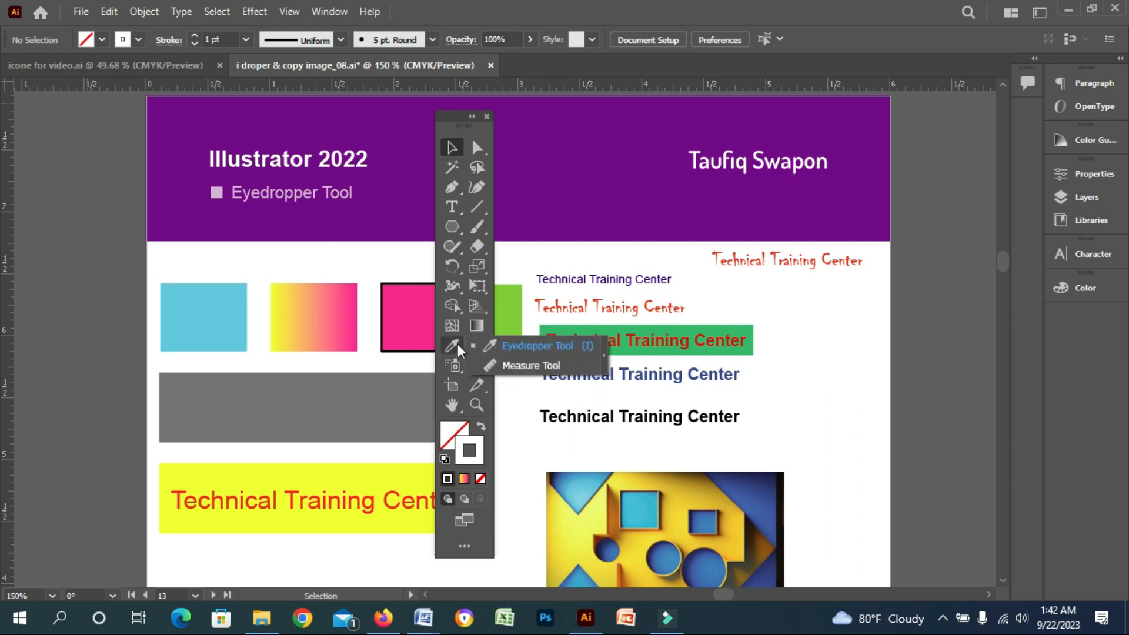
left_click(538, 353)
left_click_drag(449, 112, 73, 89)
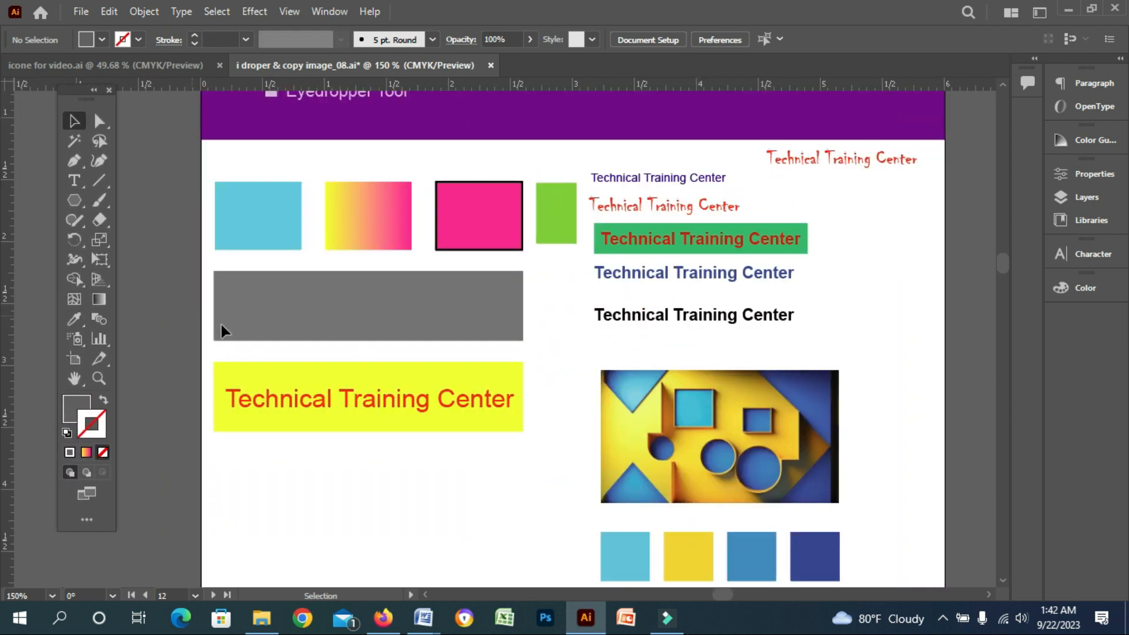
- Use the Eyedropper to recolor the wide gray rectangle from the cyan, yellow-pink gradient, black-outlined pink and green shapes in turn
left_click(274, 312)
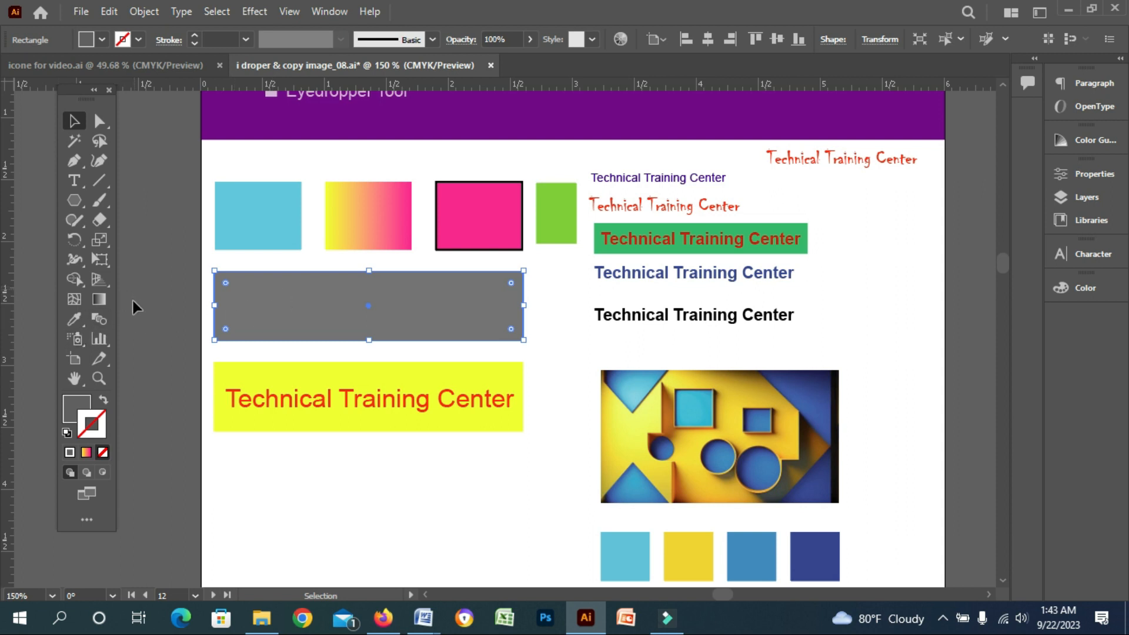
left_click(75, 319)
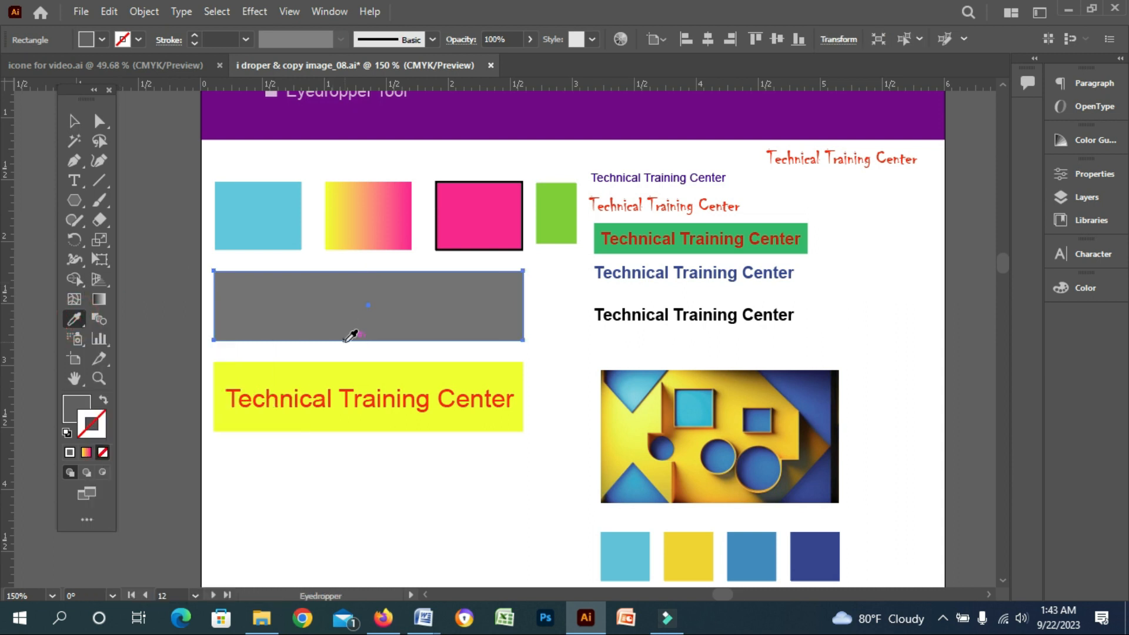
left_click(262, 210)
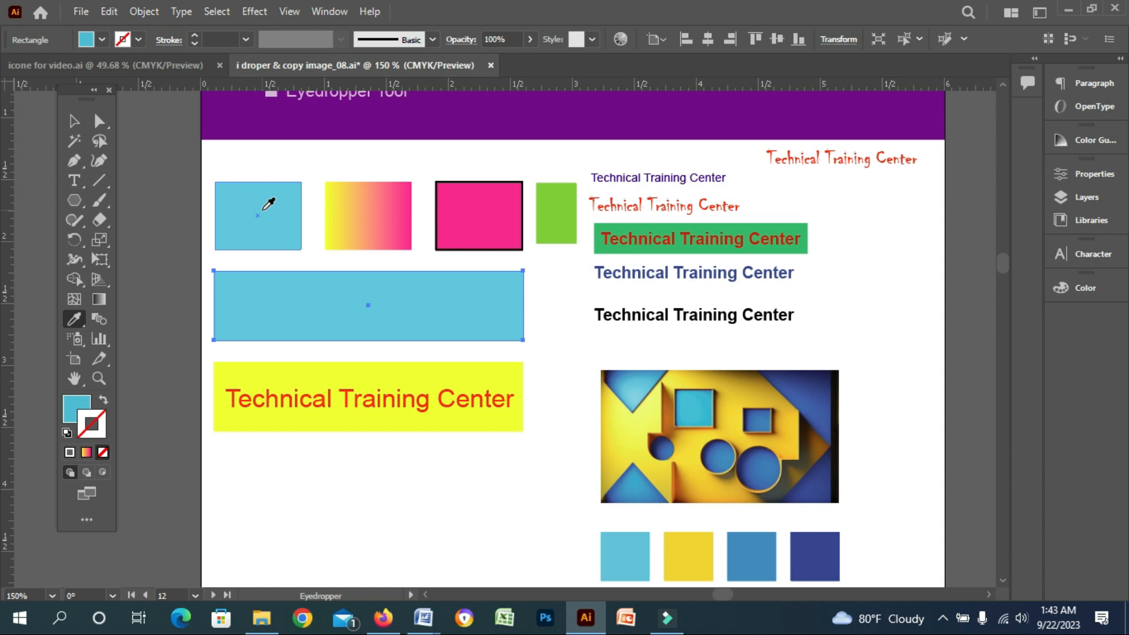
left_click(367, 228)
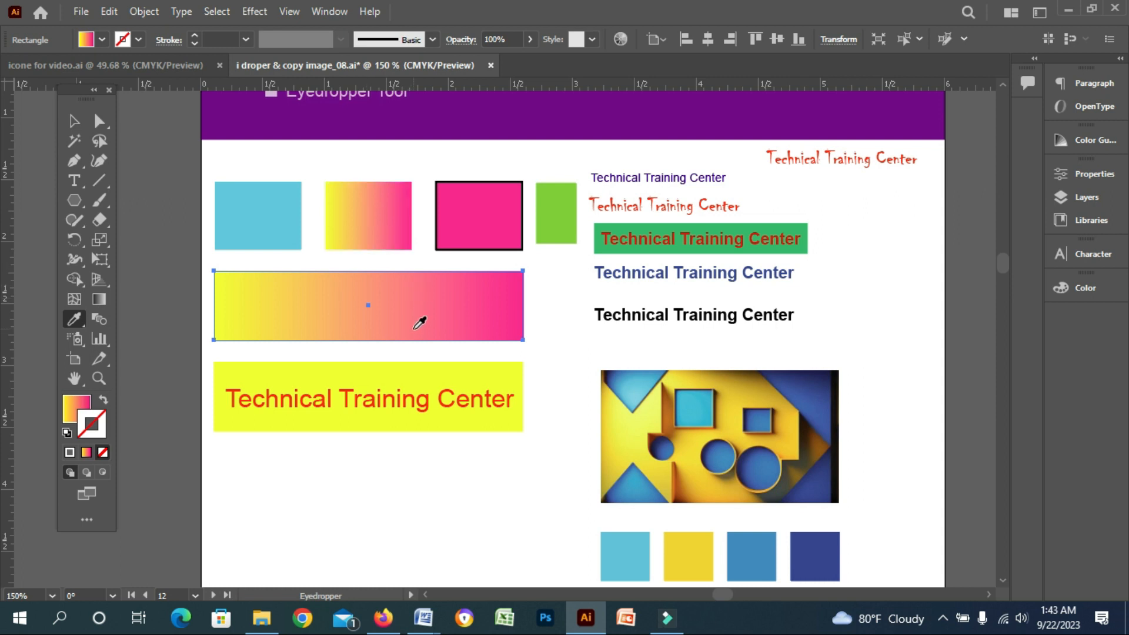
left_click(498, 214)
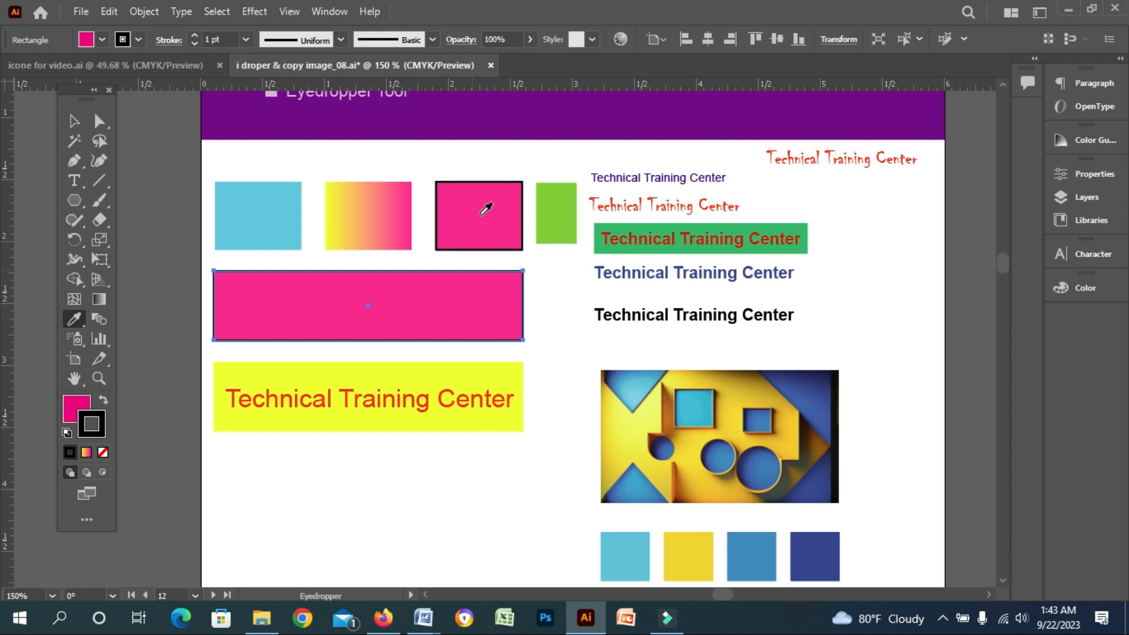
left_click(564, 209)
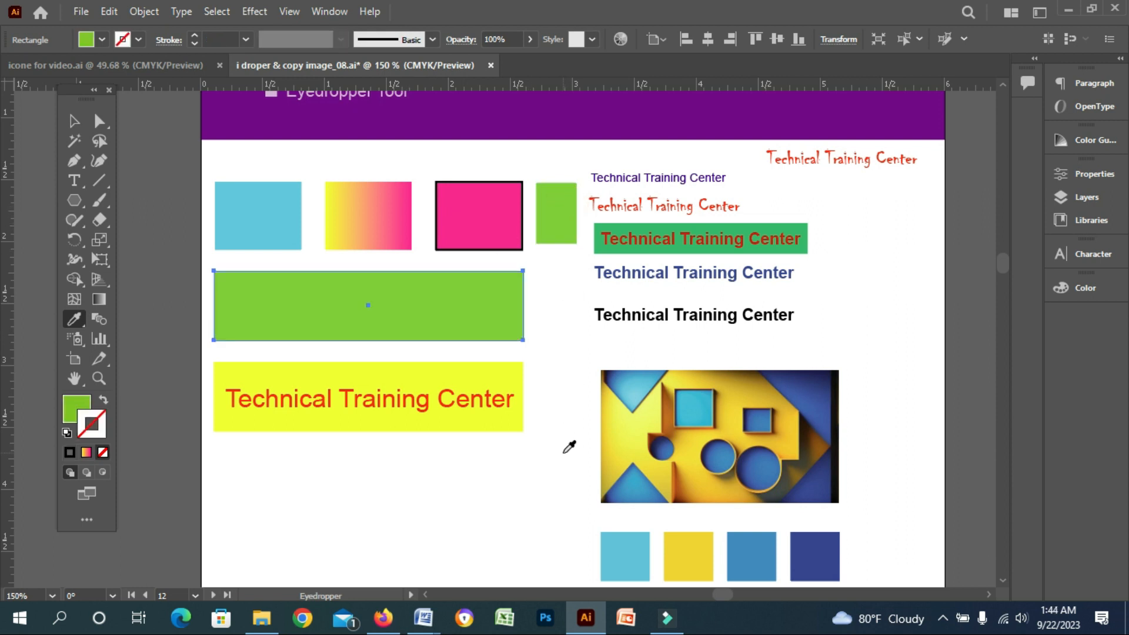
- Sample white from the artboard and gray from the surrounding canvas onto the wide rectangle, and deselect it
left_click(553, 404)
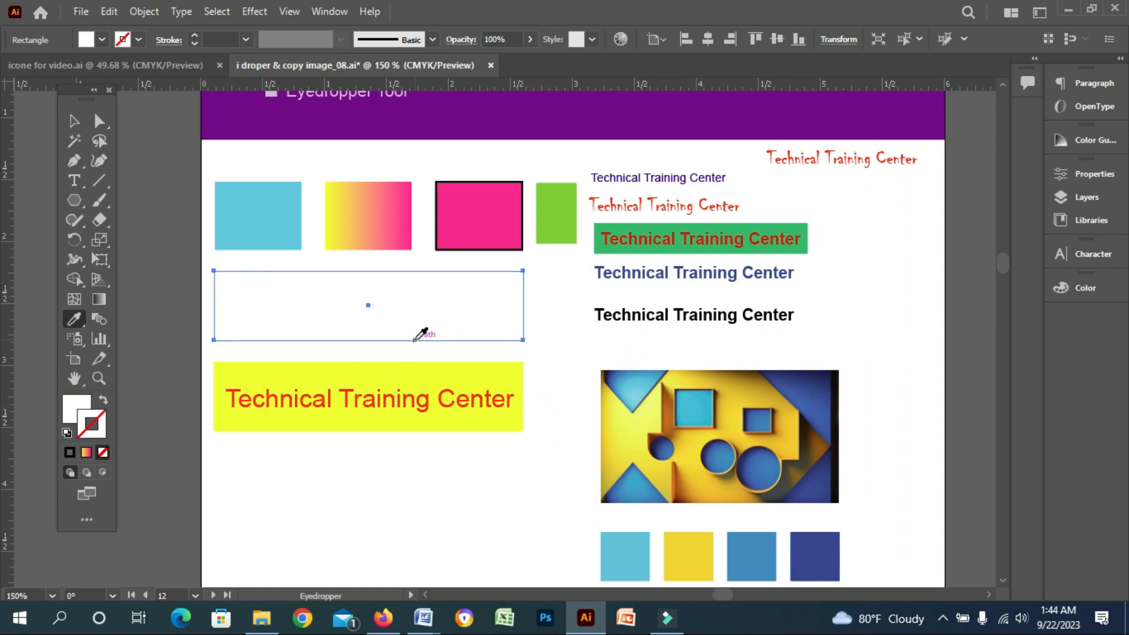
left_click(174, 272)
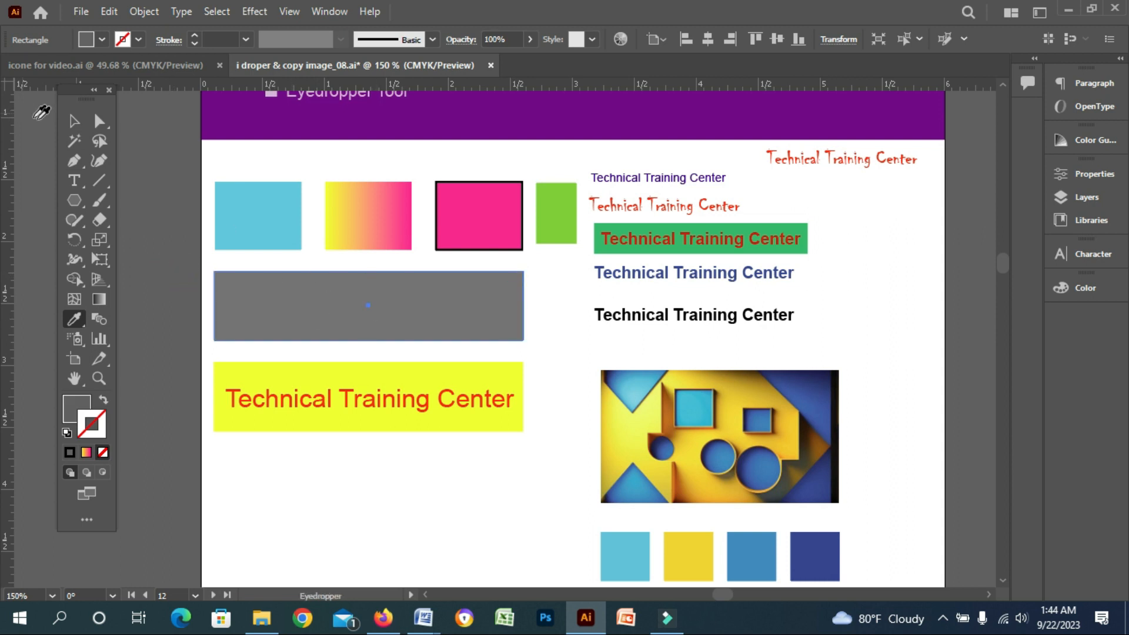
left_click(69, 126)
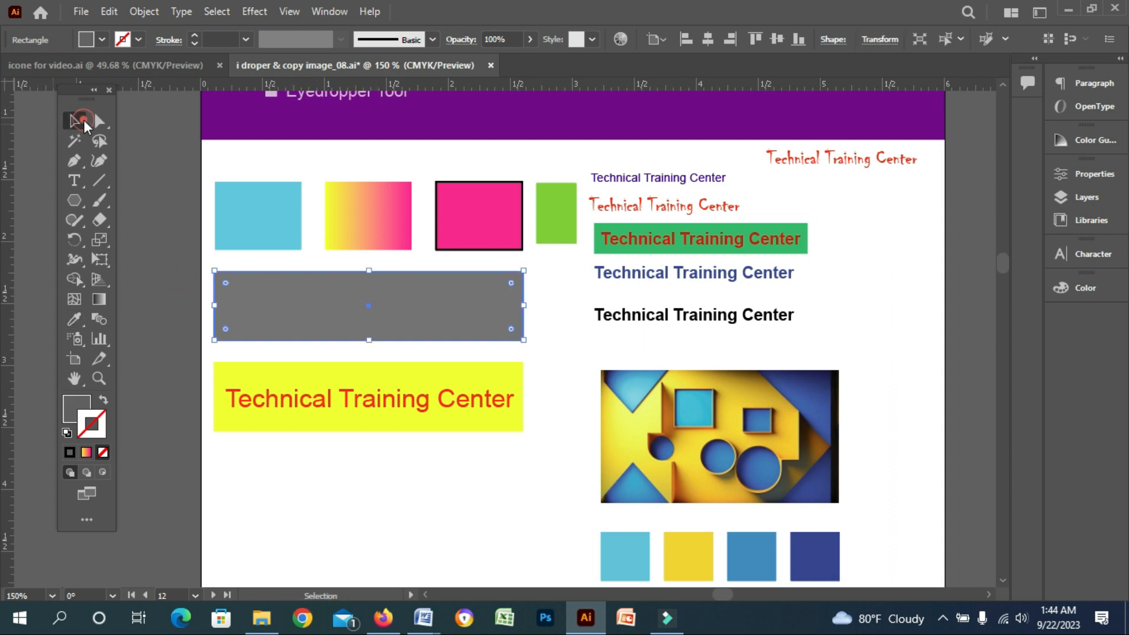
left_click(554, 391)
- Copy the red Chiller text style onto the separate navy "Technical Training Center" line near the artboard's edge with the Eyedropper
scroll(672, 305, "right", 5)
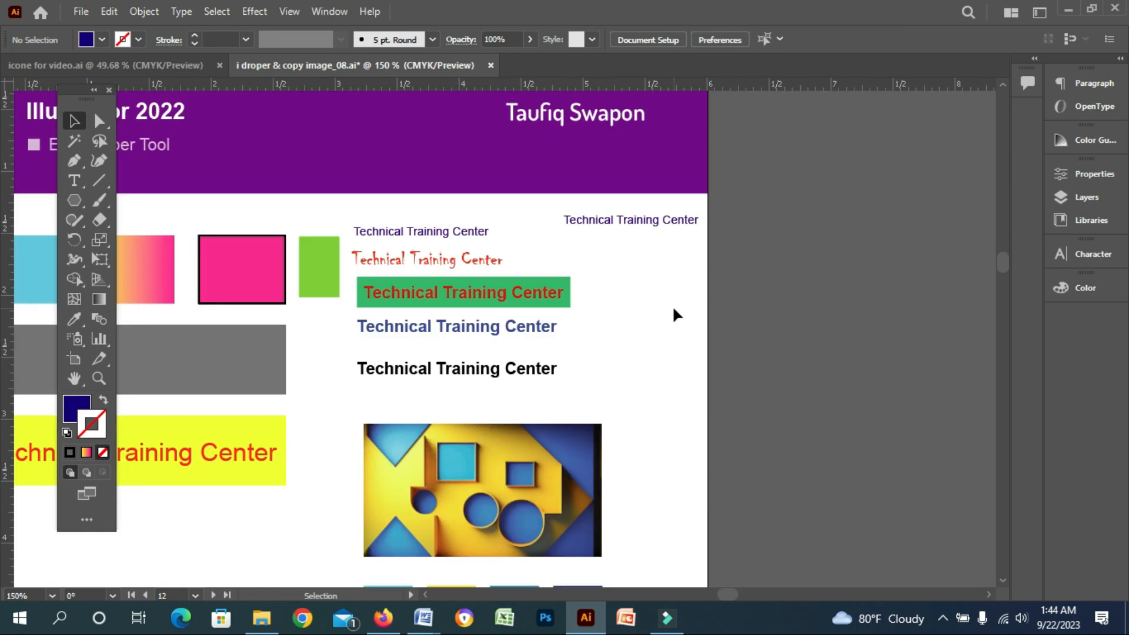
left_click(647, 223)
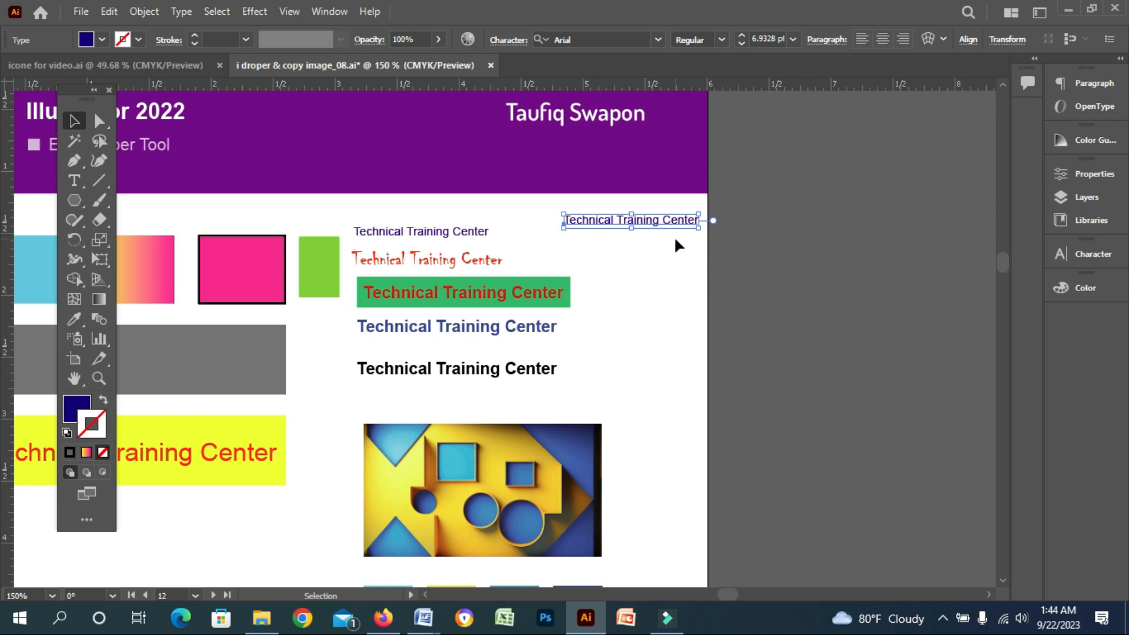
left_click(73, 319)
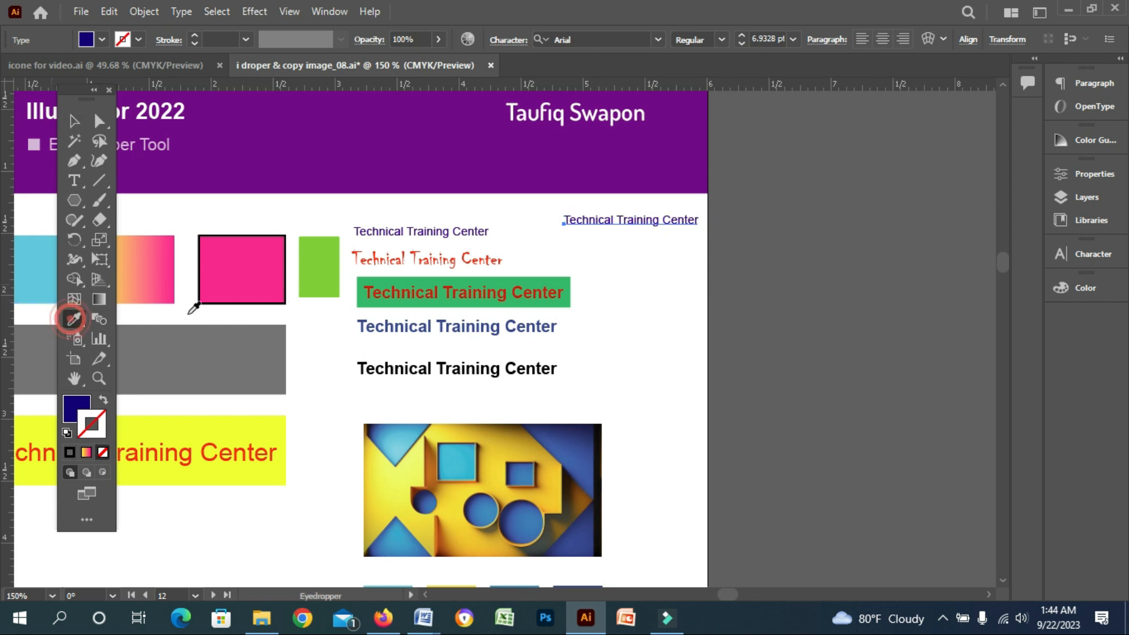
left_click(456, 261)
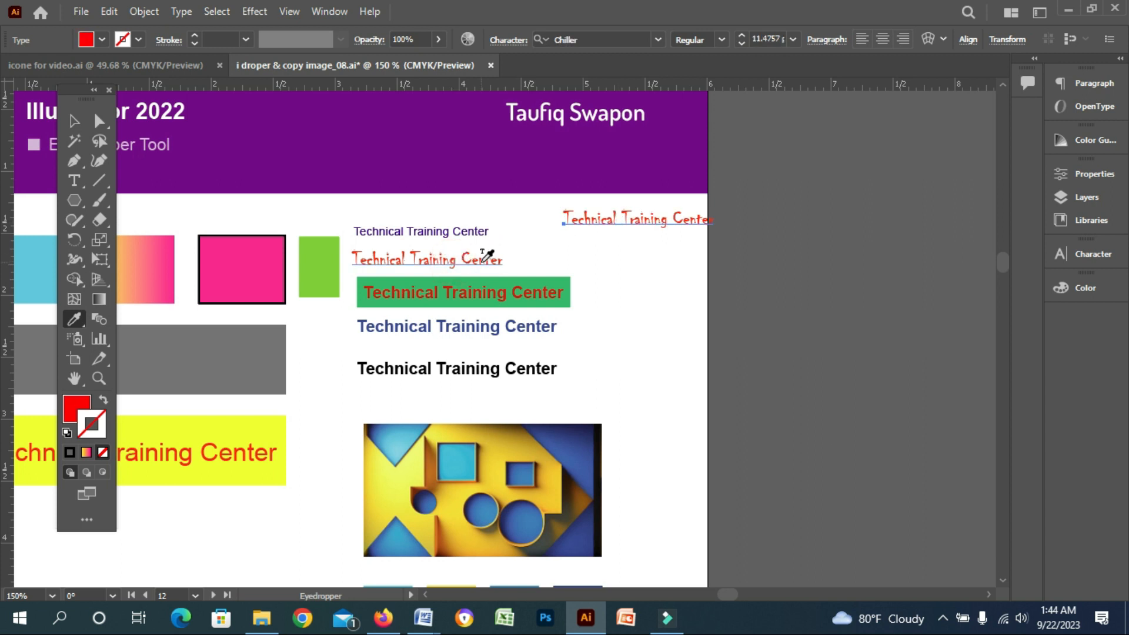
- Restyle the separate text line from the red-on-green, blue bold, black bold and red Chiller samples, ending with the small navy Arial one
left_click(492, 295)
left_click(486, 326)
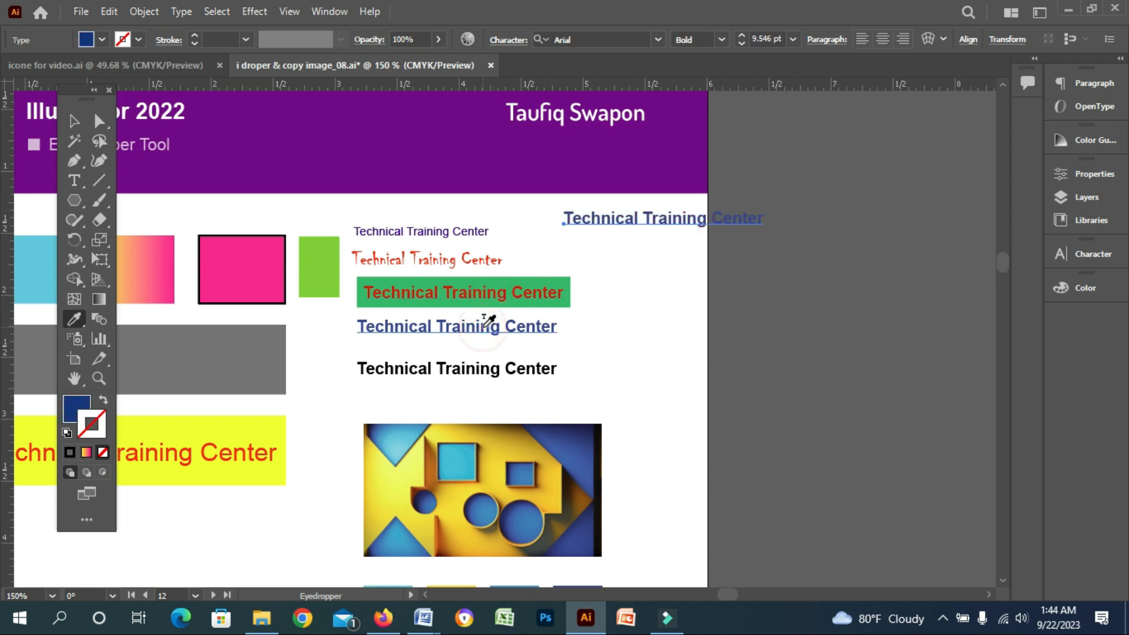
left_click(471, 371)
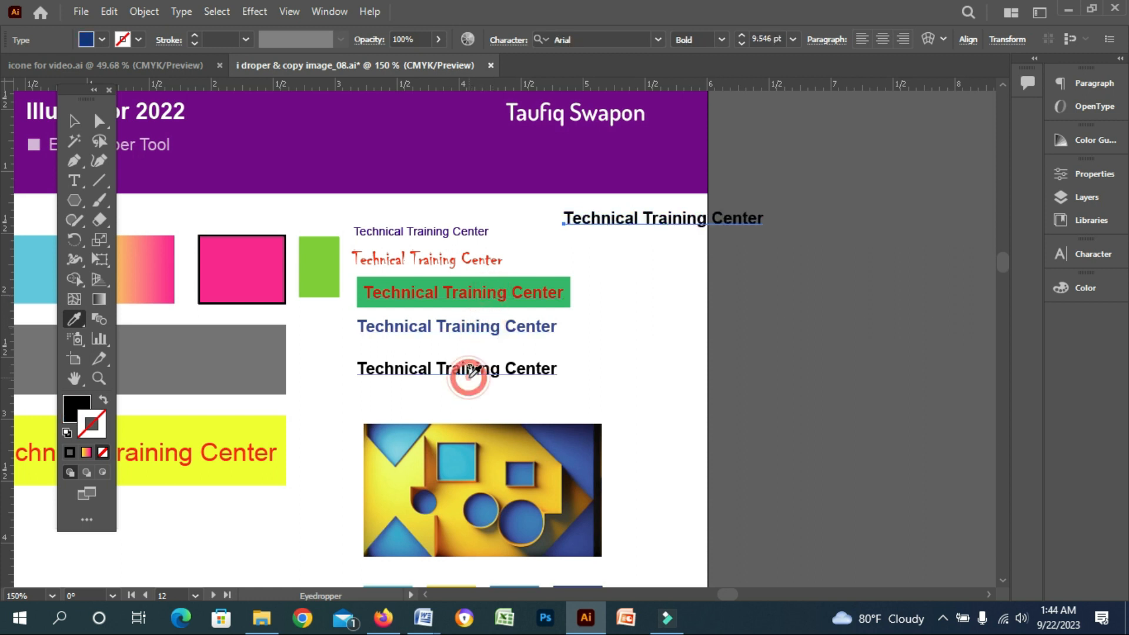
left_click(441, 262)
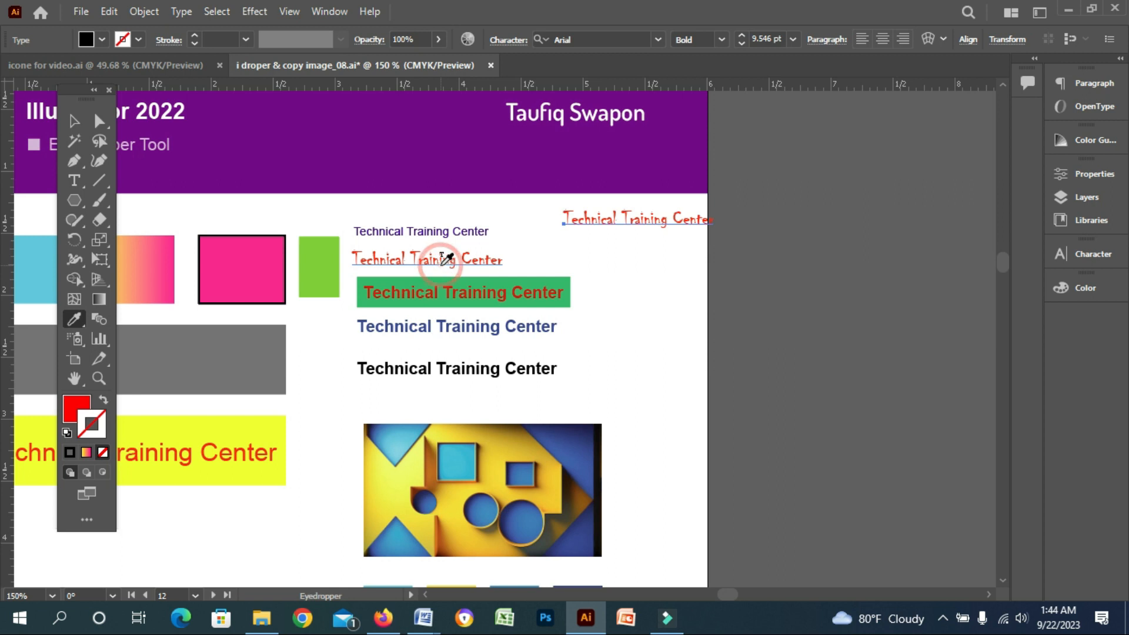
left_click(436, 232)
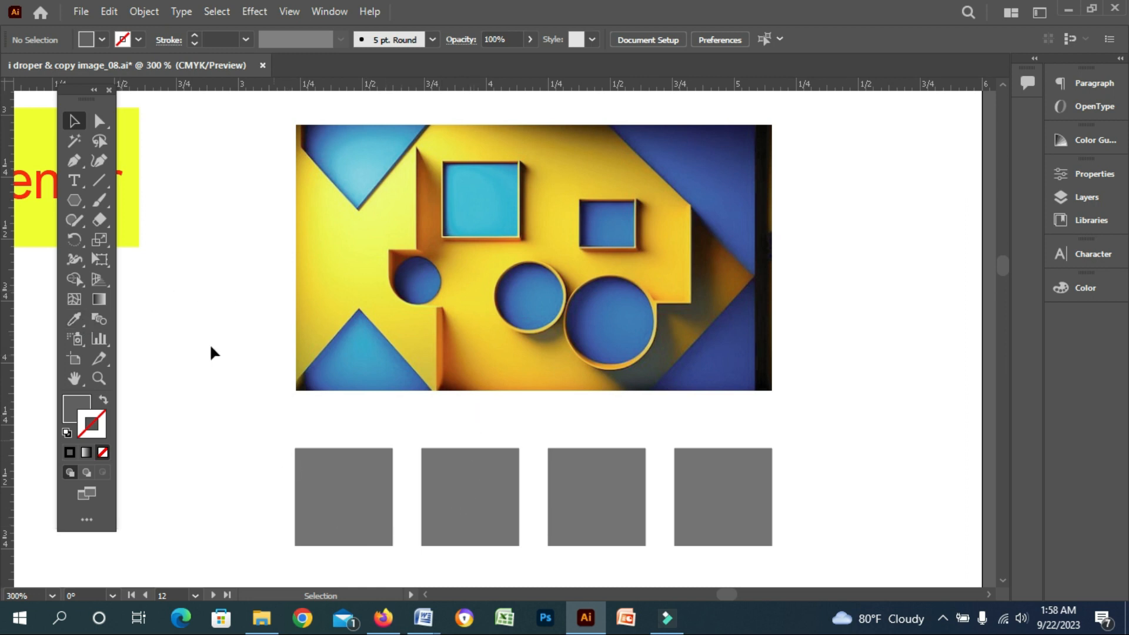
- Fill the first gray square below the picture with the light yellow sampled from the picture using the Eyedropper
left_click(323, 492)
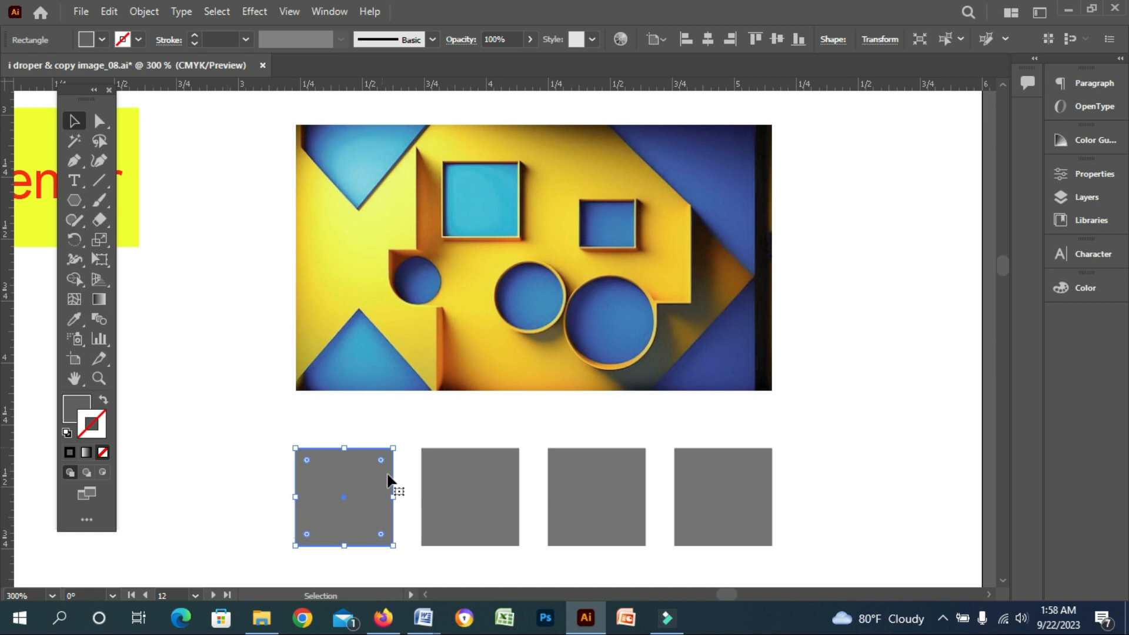
left_click(72, 319)
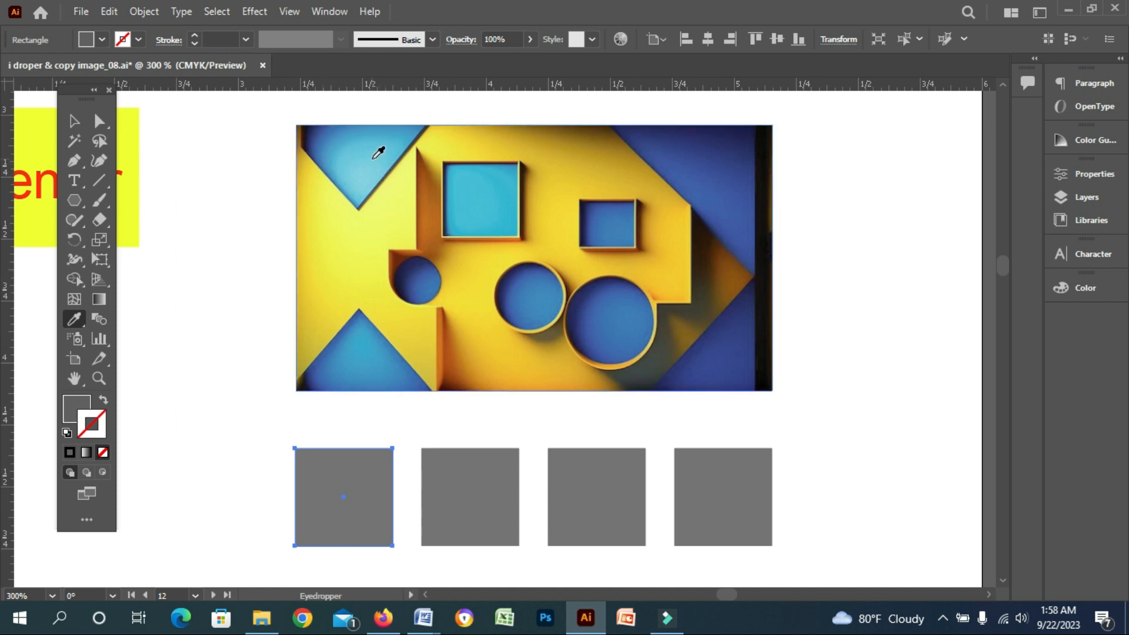
left_click(355, 259)
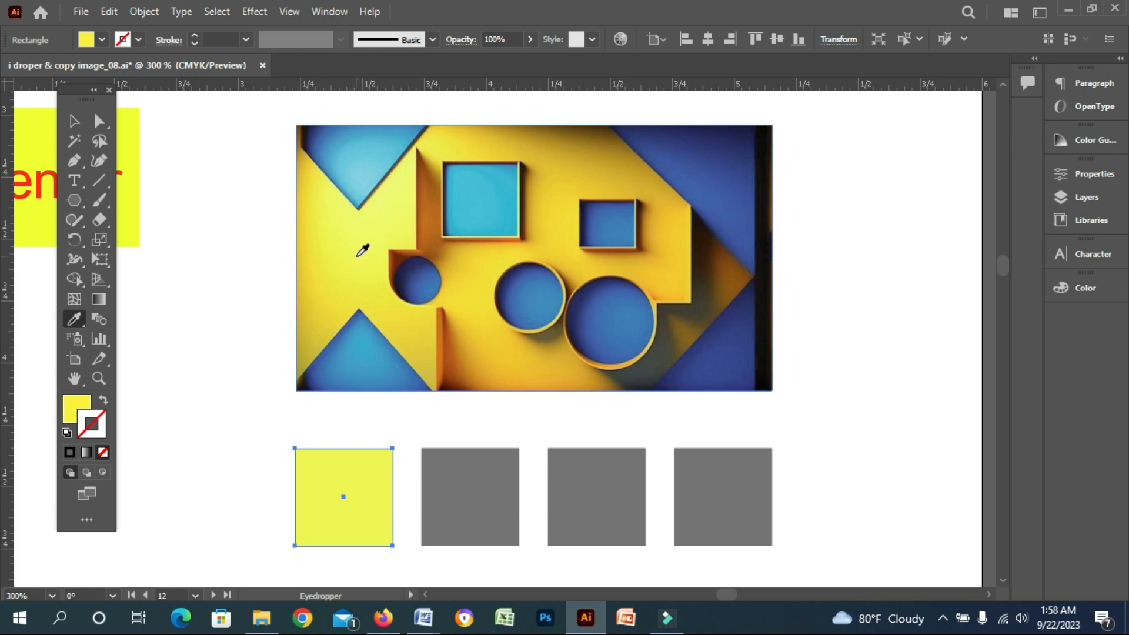
- Fill the second gray square with the light blue sampled from the picture's upper triangle
left_click(75, 121)
left_click(486, 504)
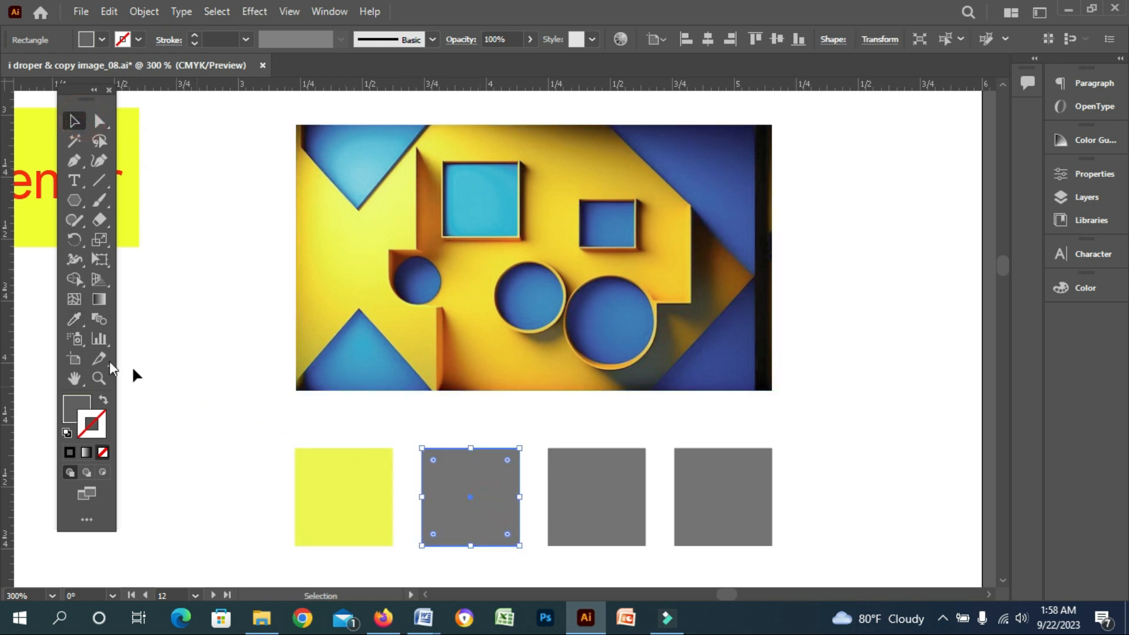
left_click(75, 320)
left_click(350, 162)
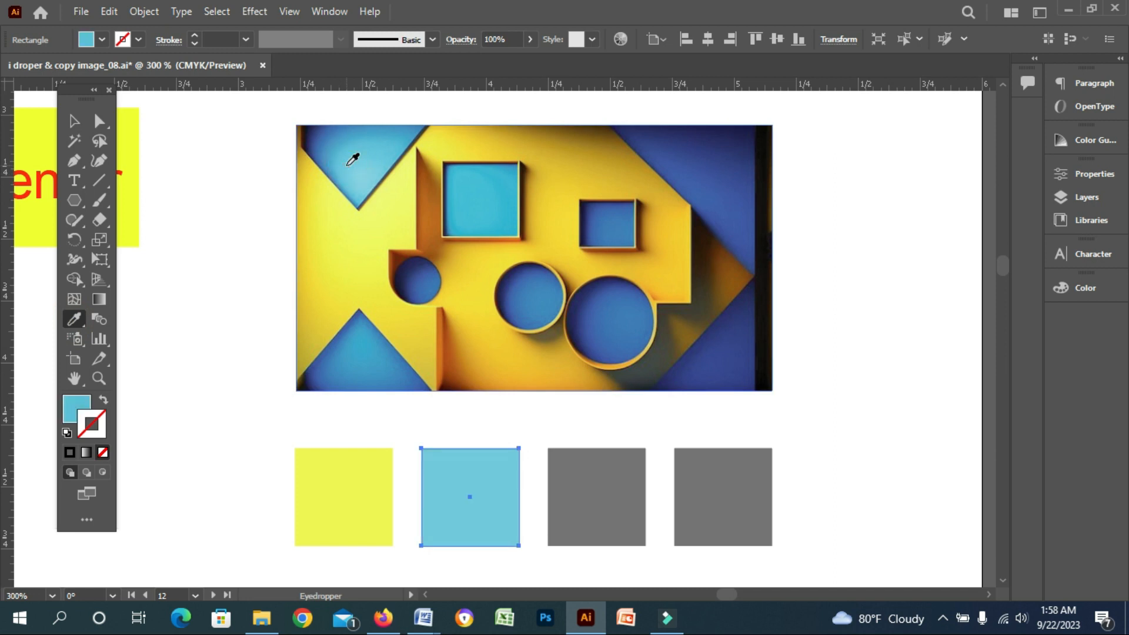
- Fill the third gray square with the medium blue sampled from the picture's middle circle
left_click(74, 120)
left_click(628, 483)
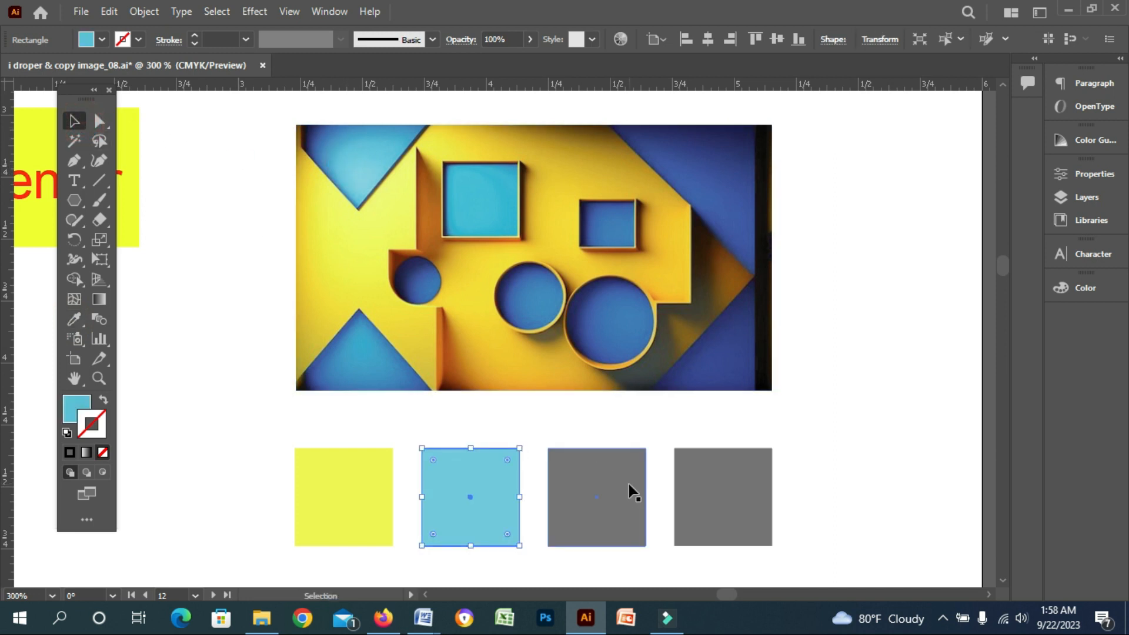
left_click(73, 319)
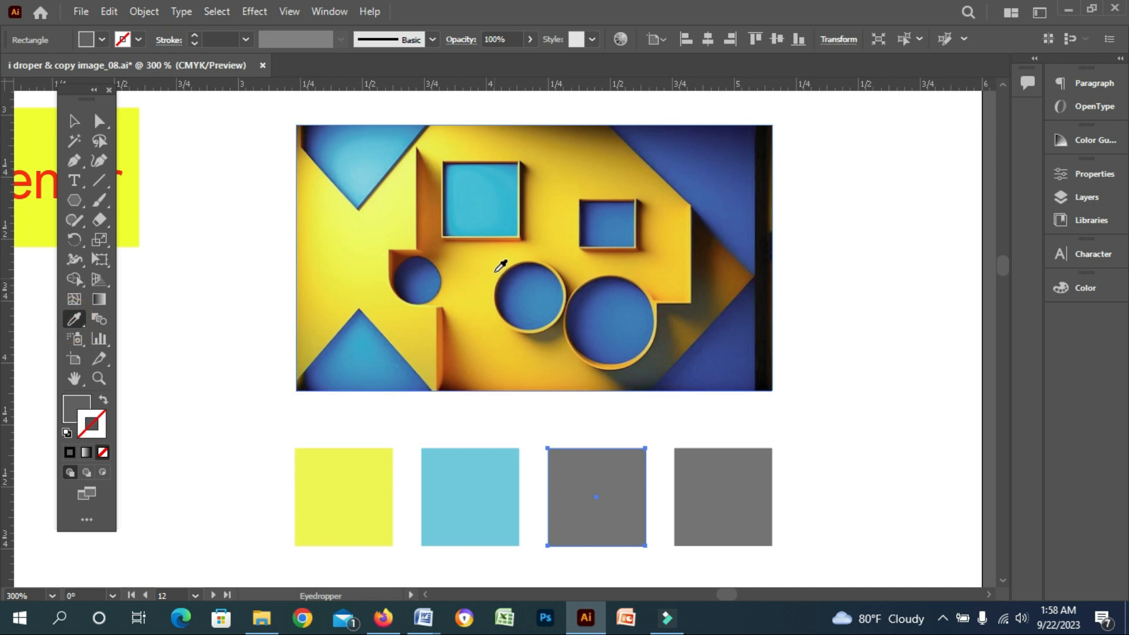
left_click(520, 283)
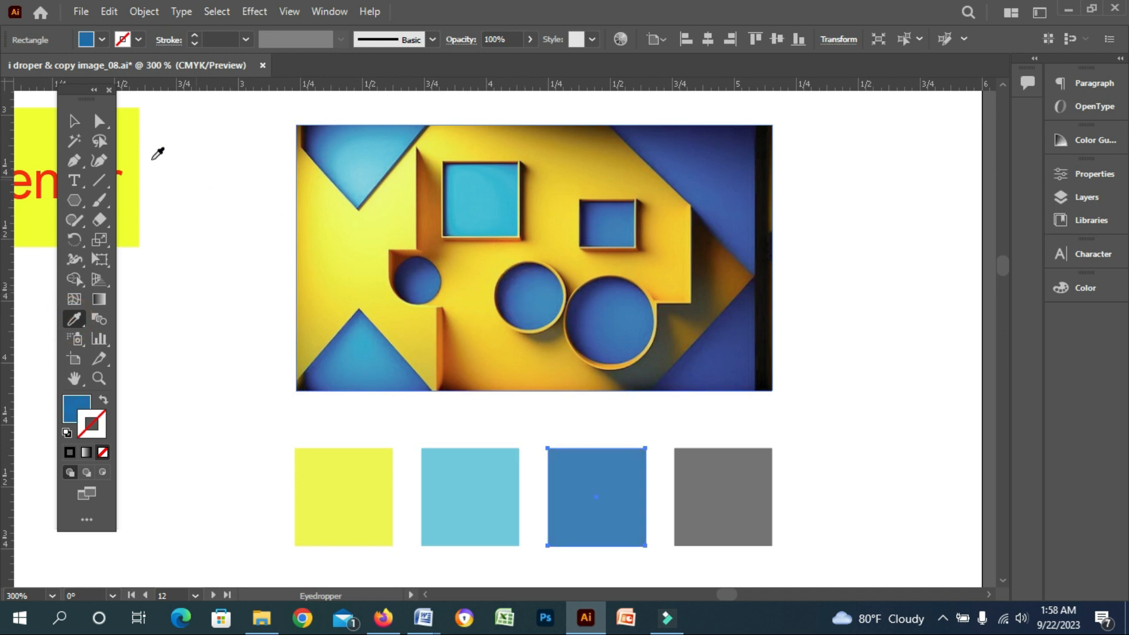
- Fill the fourth gray square with the dark blue sampled from the picture's lower triangle, and deselect it
left_click(77, 121)
left_click(770, 502)
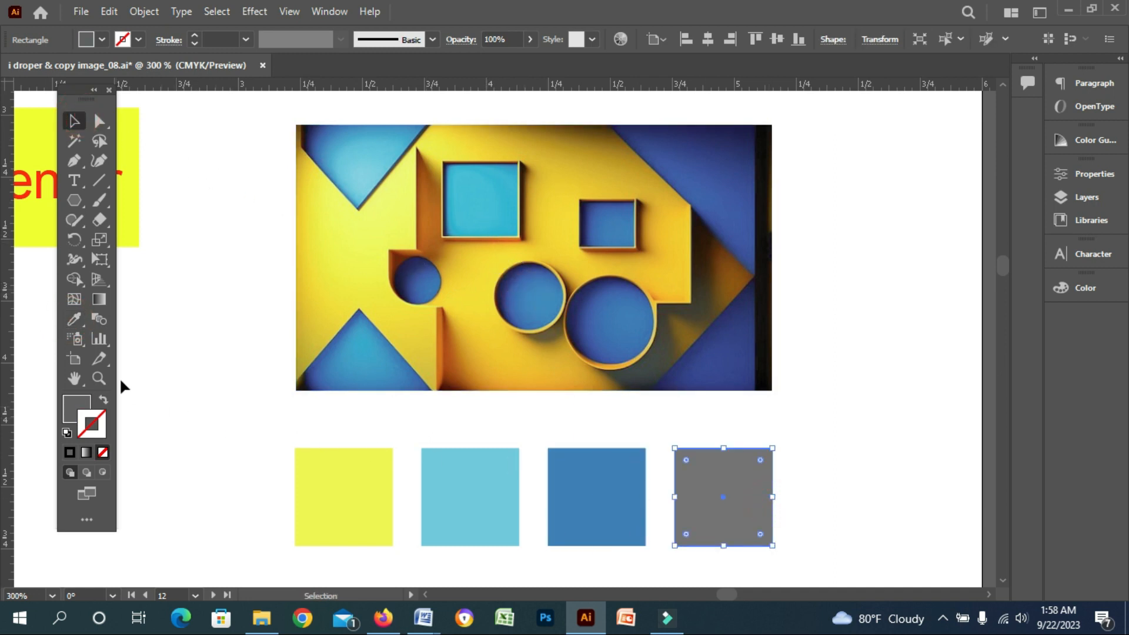
left_click(72, 324)
left_click(702, 365)
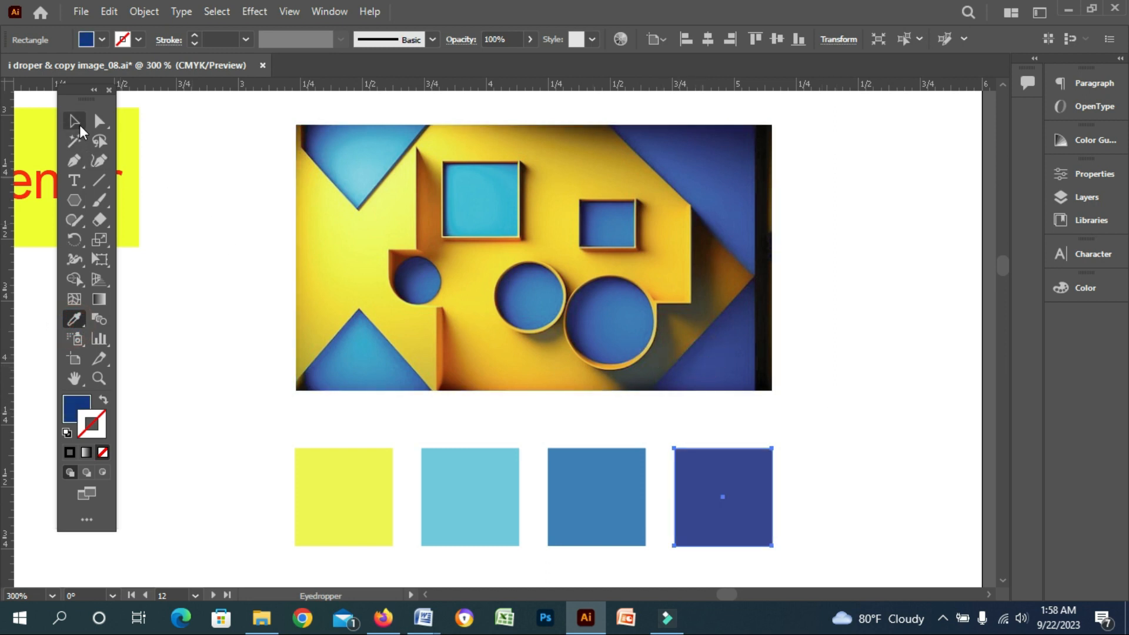
left_click(76, 124)
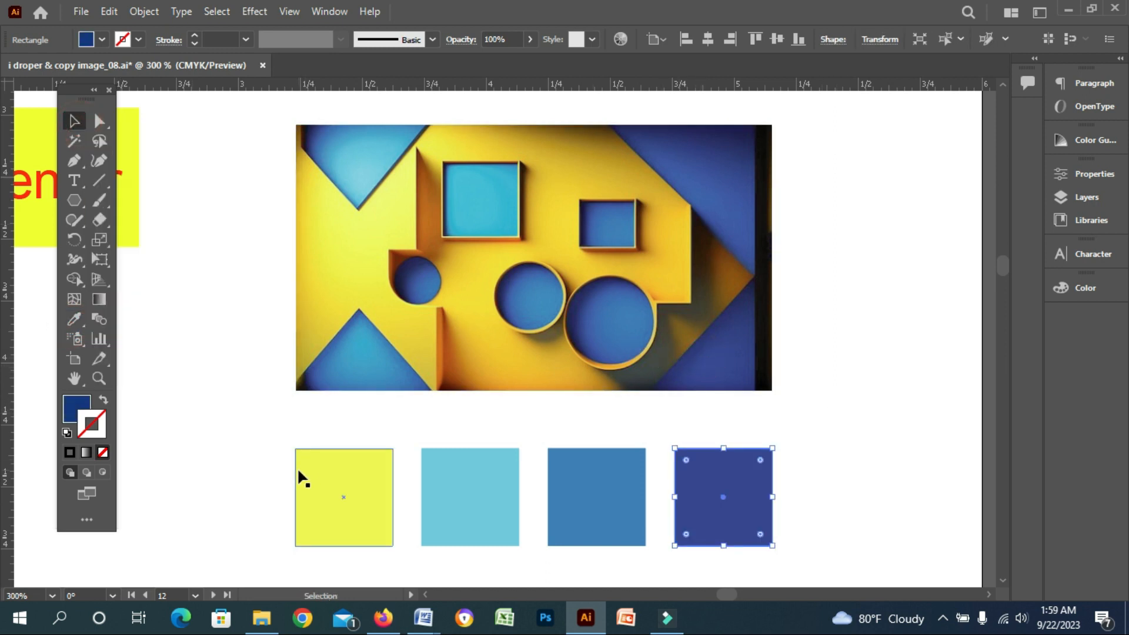
left_click(252, 422)
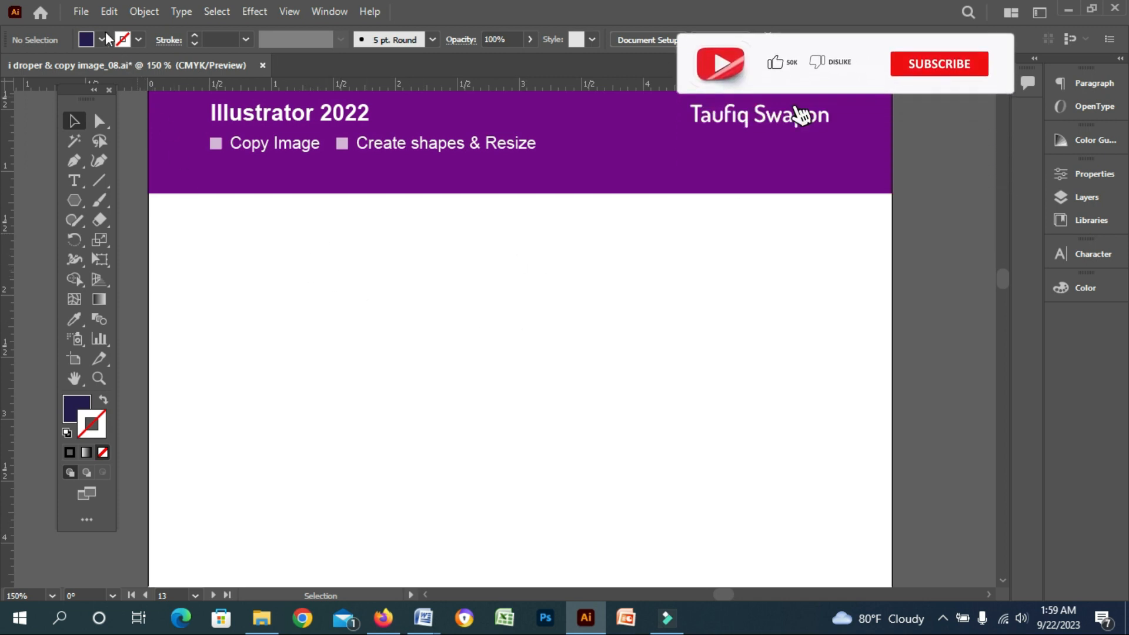
- Place the image "crate & editing shape 17.jpg" large on the blank area below the purple header and adjust its position
left_click(83, 13)
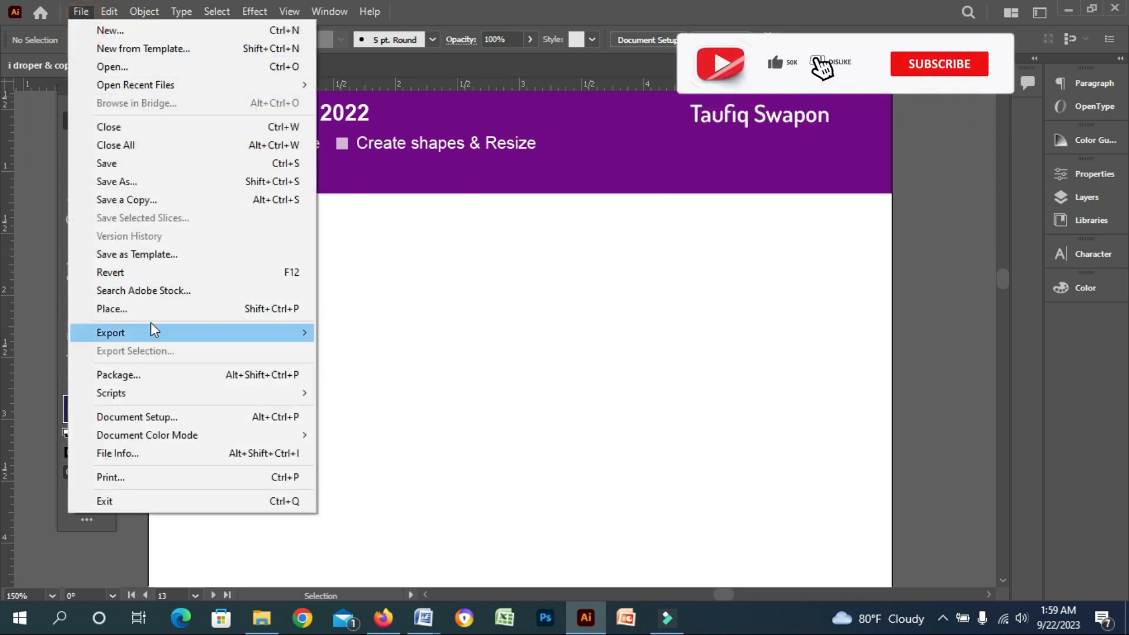
left_click(149, 308)
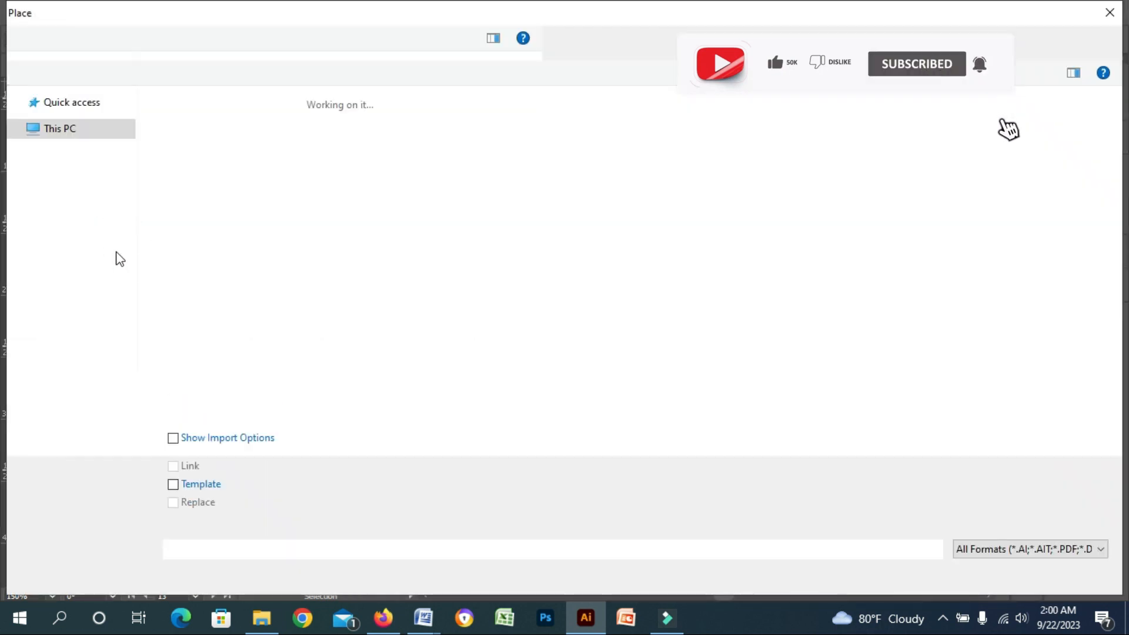
left_click(67, 214)
left_click(46, 209)
left_click(355, 154)
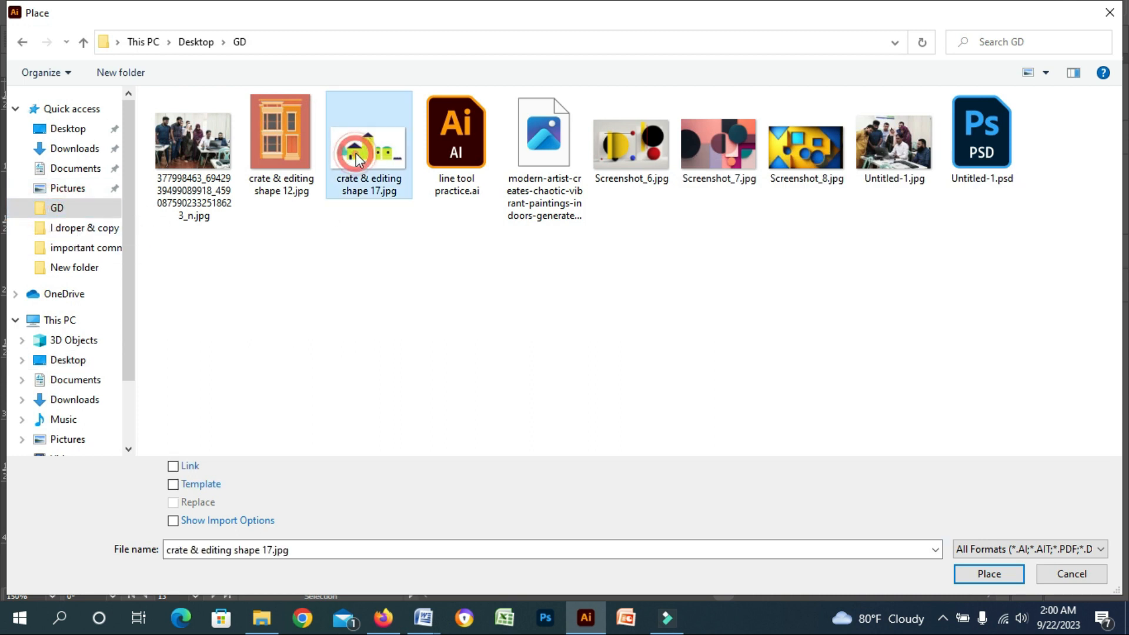
left_click(970, 574)
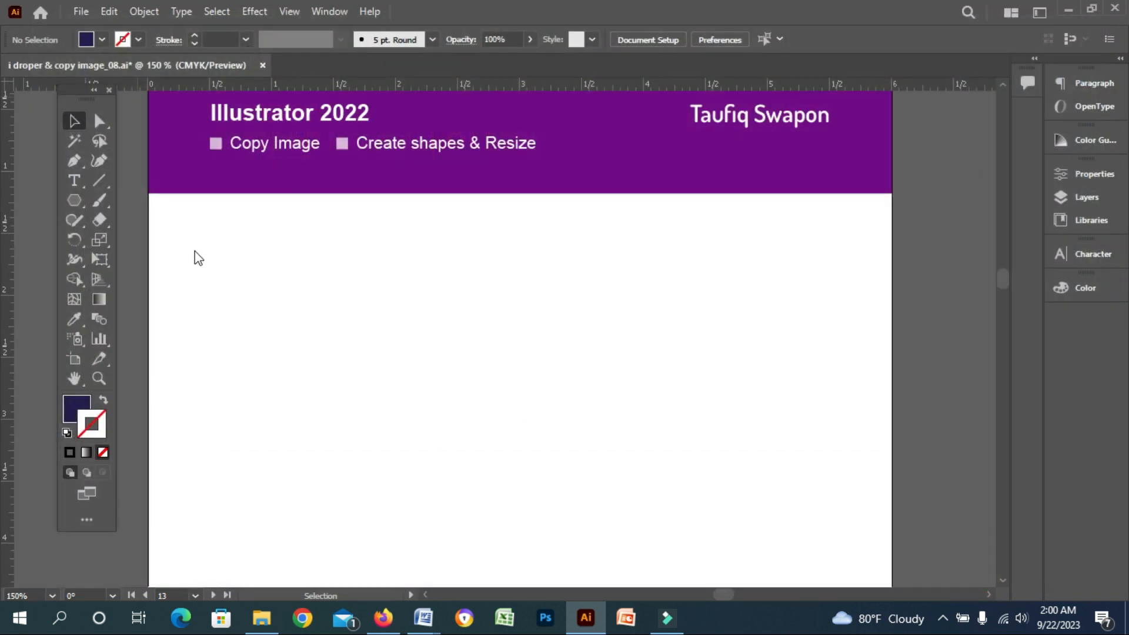
left_click_drag(198, 223, 949, 563)
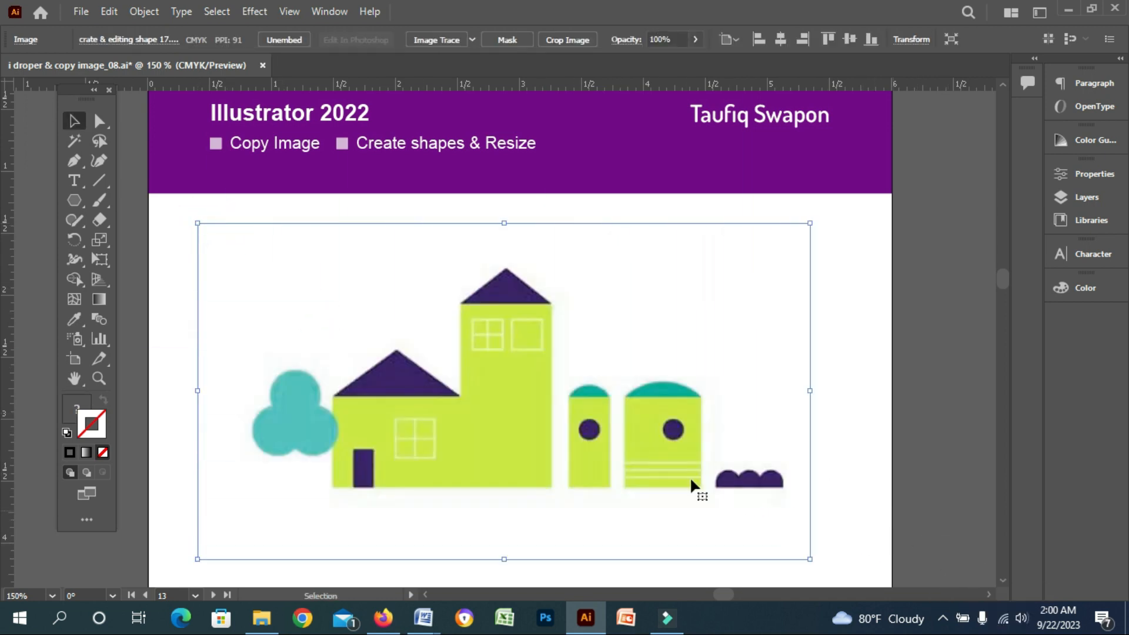
left_click_drag(414, 406, 433, 411)
left_click_drag(511, 446, 505, 433)
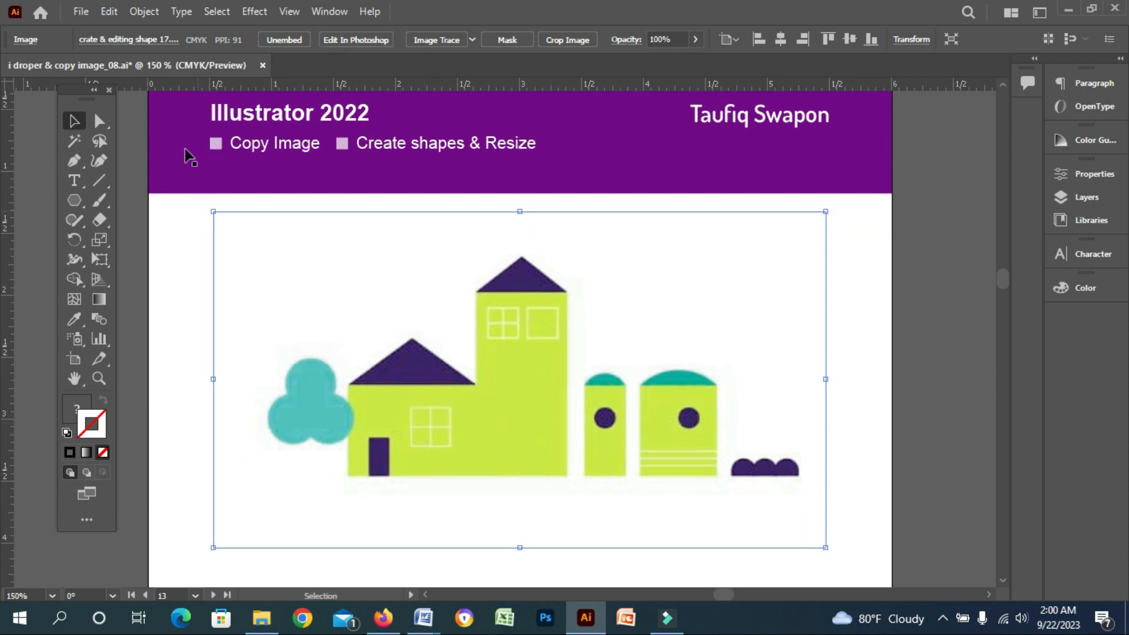
- Lock the placed house image and test that it cannot be moved
left_click(141, 12)
mouse_move(194, 123)
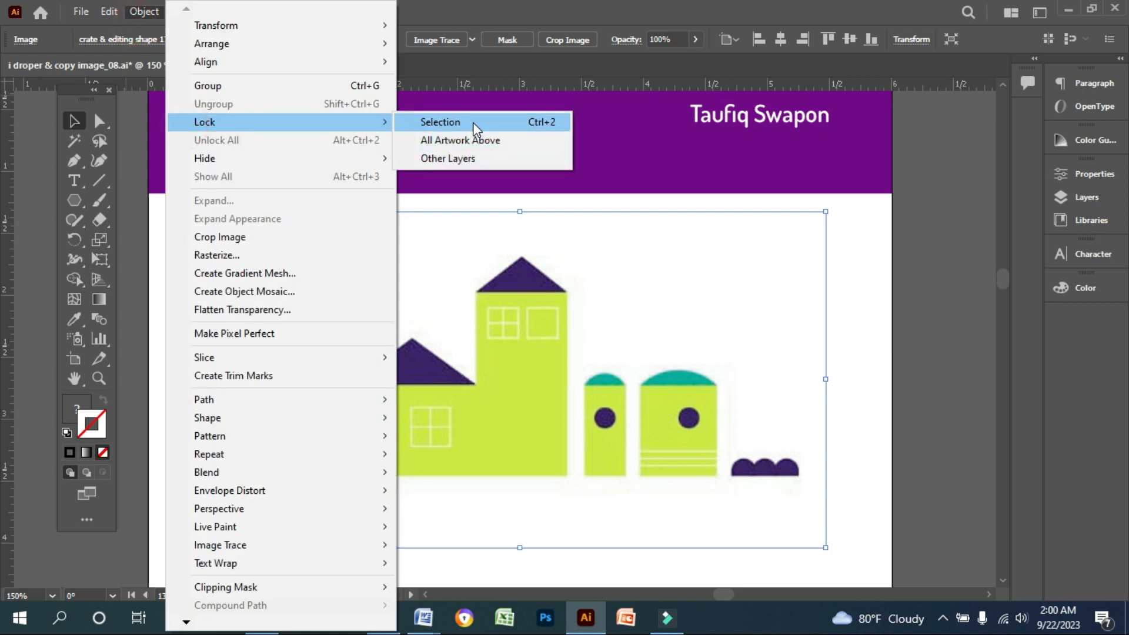
left_click(474, 124)
left_click_drag(436, 421, 437, 423)
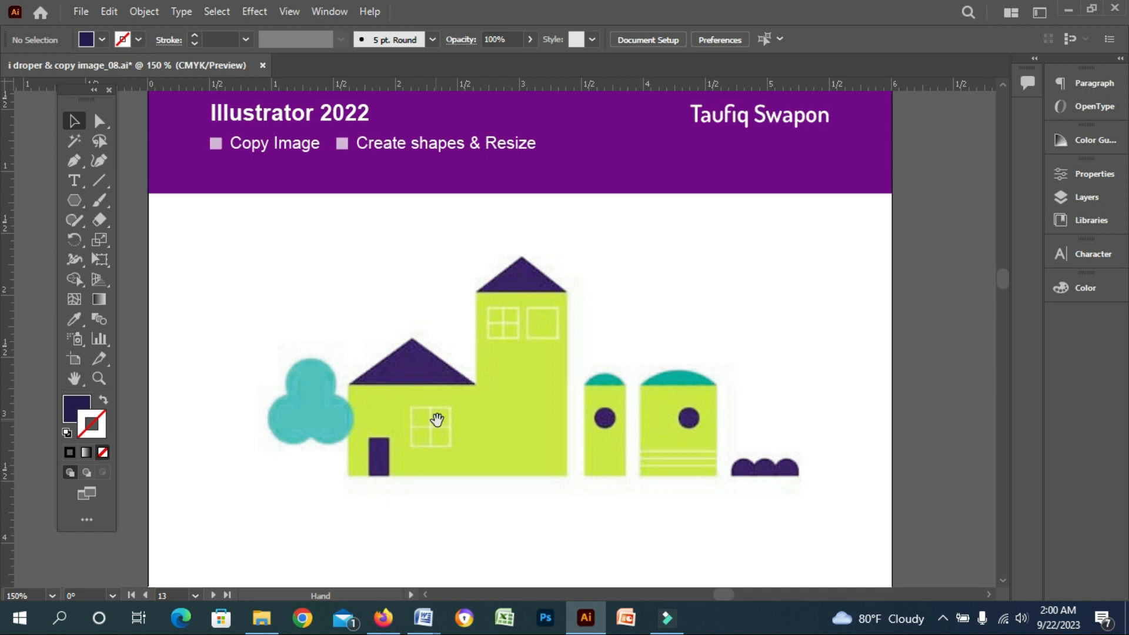
- Draw a rectangle over the wall of the low left house, from its bottom-left corner to the roof's right end
key("ctrl+plus")
left_click_drag(494, 357, 543, 443)
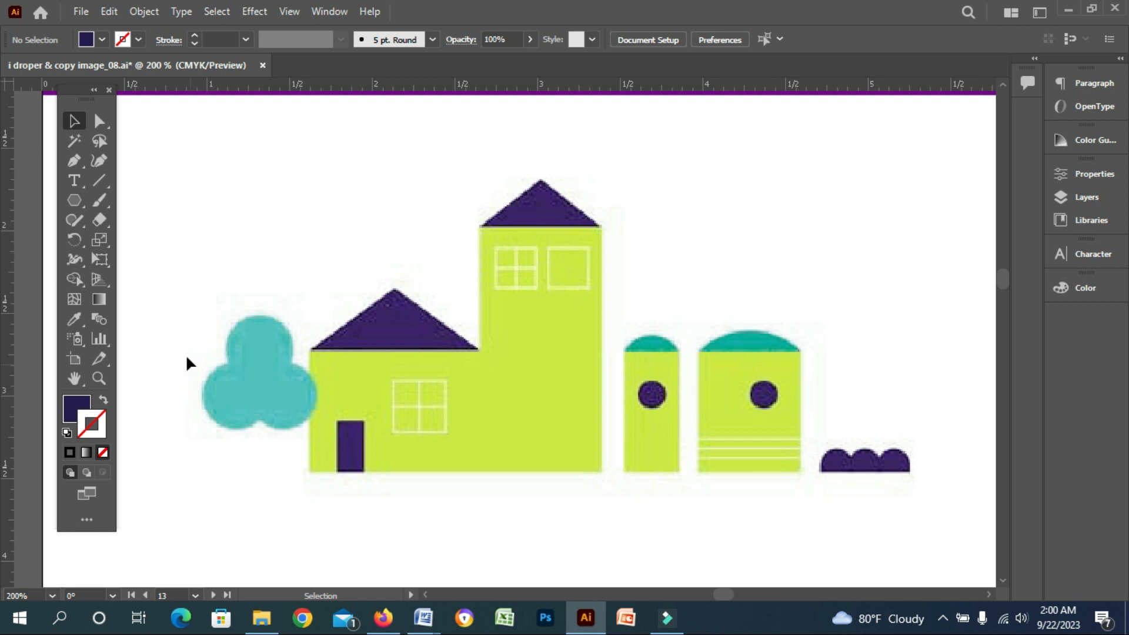
left_click(79, 196)
left_click(140, 204)
left_click_drag(308, 472, 478, 348)
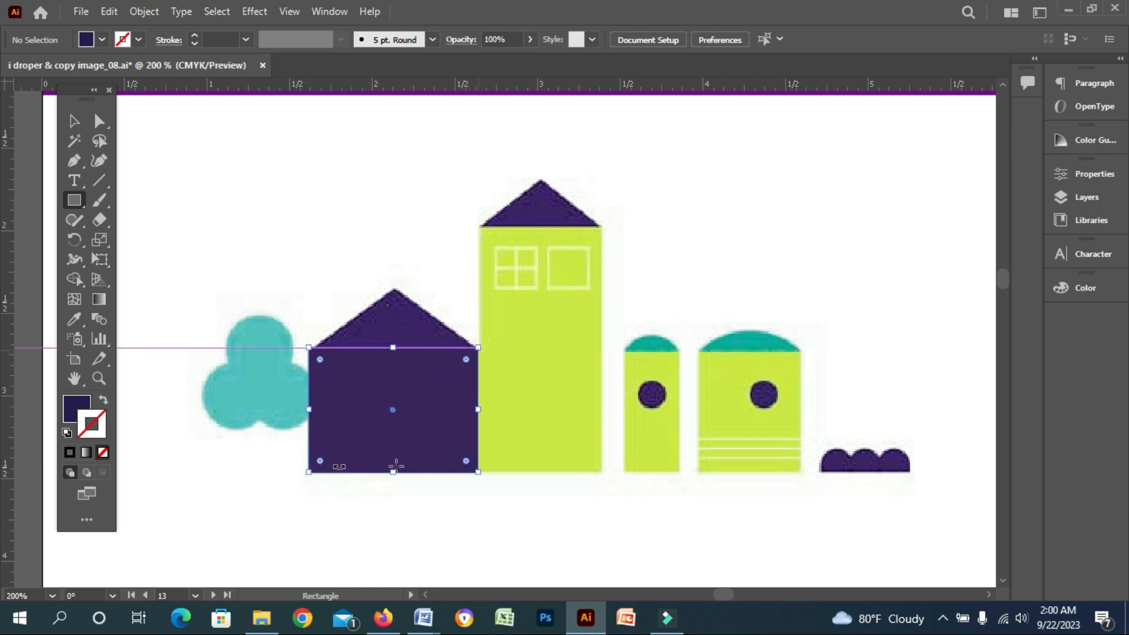
- Swap the wall rectangle's fill and stroke, and fill it with the lime green sampled from the picture using the Eyedropper
left_click(105, 402)
left_click(74, 319)
left_click(345, 371)
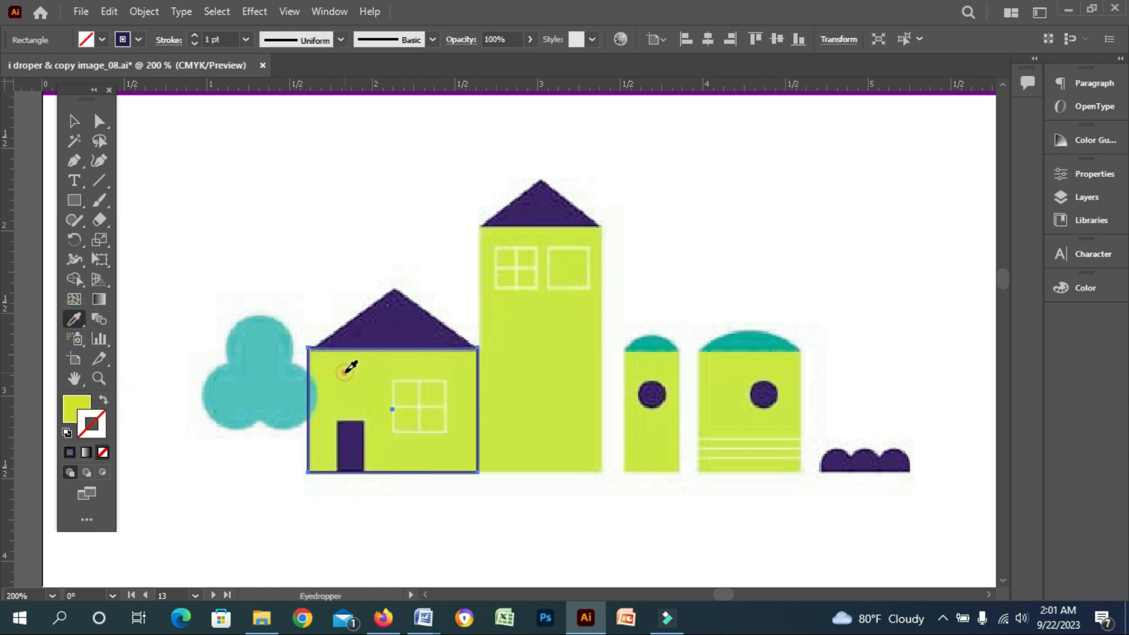
left_click(75, 120)
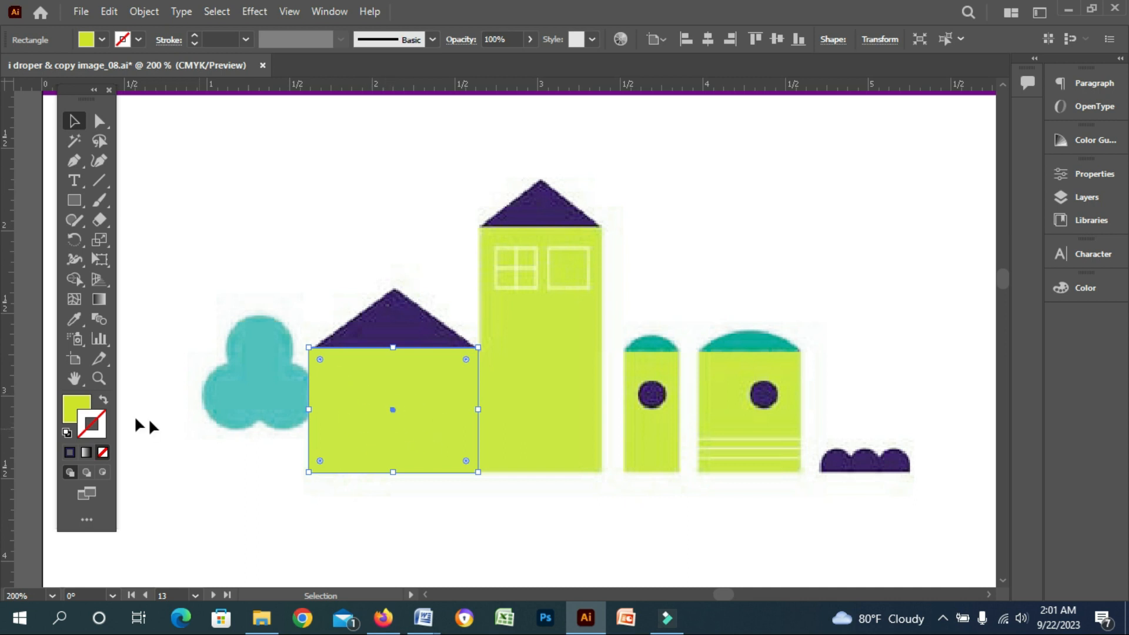
- Turn the wall's fill into a stroke to expose the picture, and draw a rectangle over the house door
left_click(104, 400)
key("ctrl+equal")
left_click_drag(457, 355, 361, 504)
left_click_drag(73, 200, 125, 199)
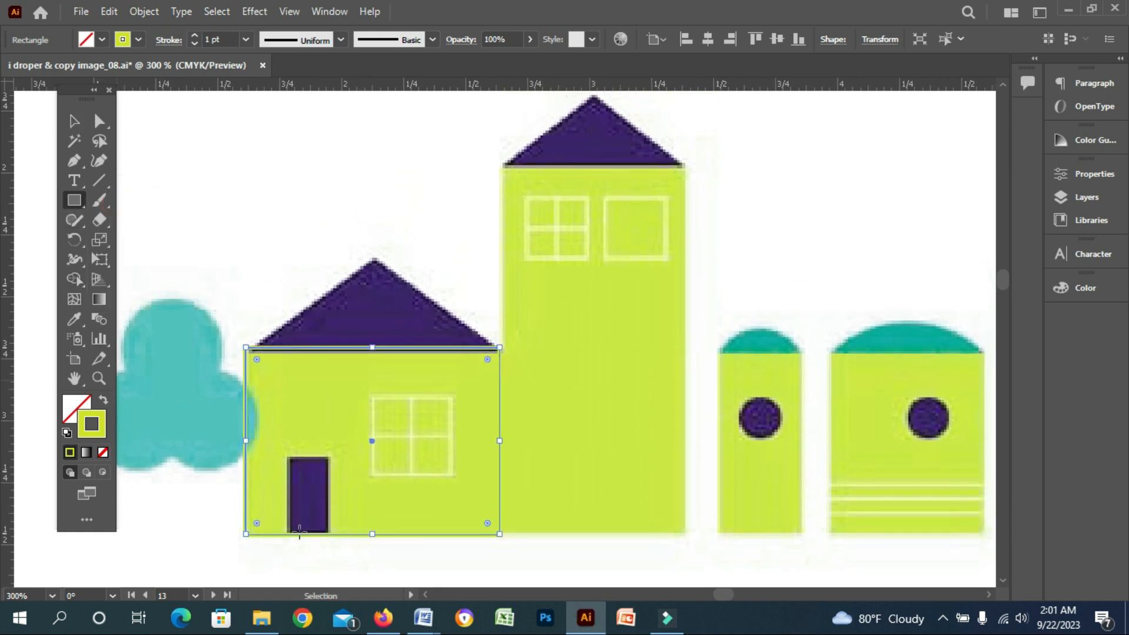
mouse_move(287, 535)
left_mouse_down()
mouse_move(323, 486)
mouse_move(329, 456)
left_mouse_up()
- Fill the door rectangle with the dark purple sampled from the picture's door, and deselect it
left_click(74, 320)
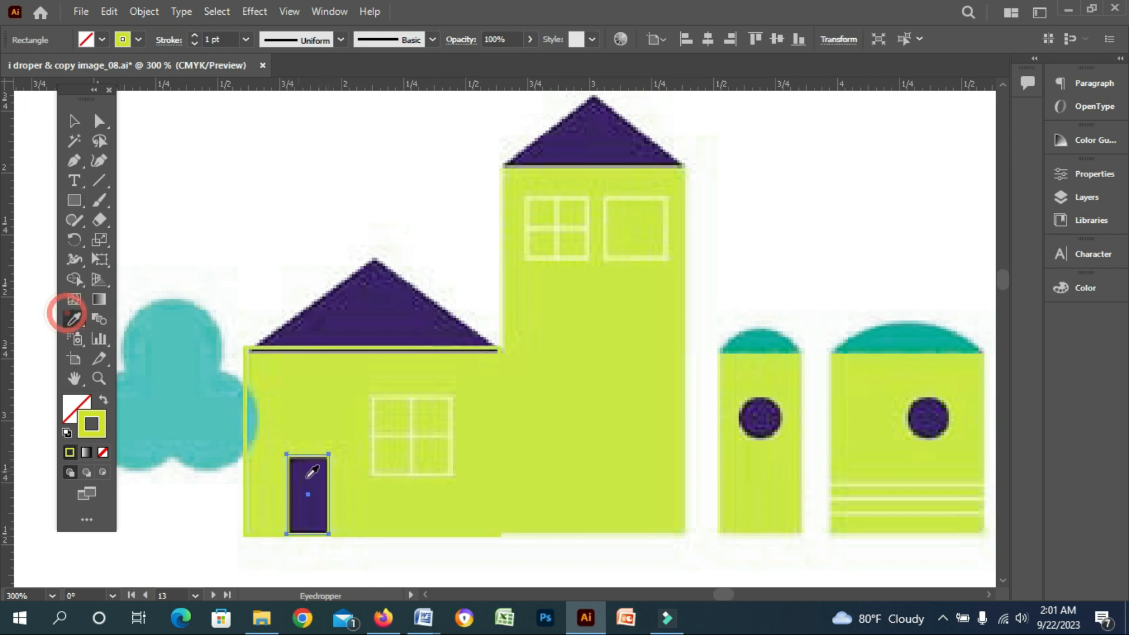
left_click(305, 474)
left_click(75, 122)
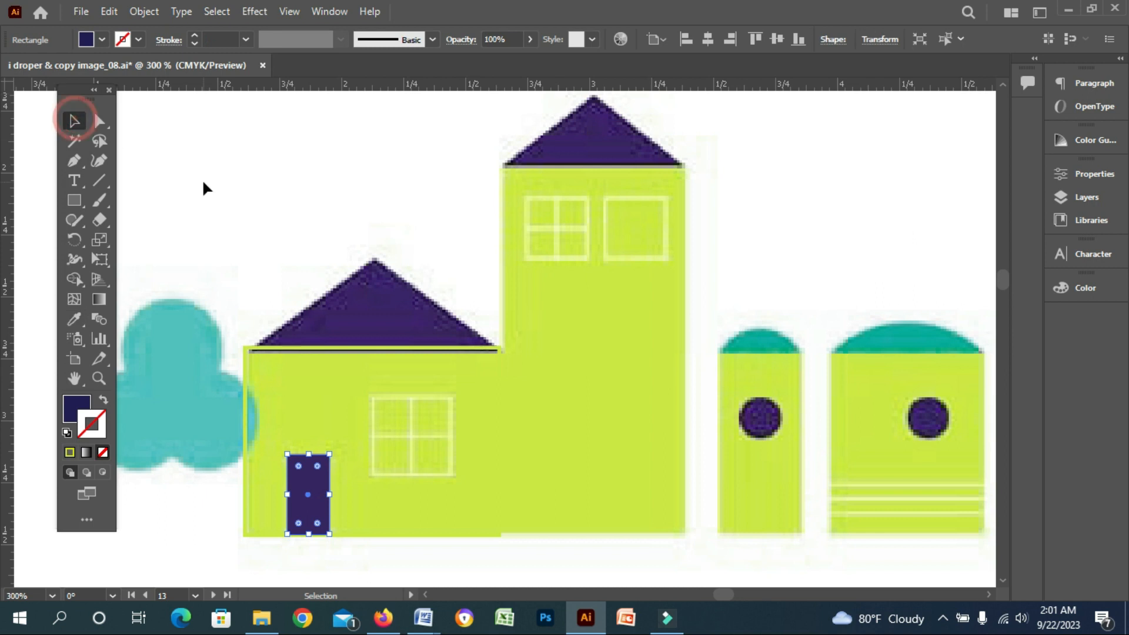
left_click(203, 179)
- Reset to the default colors, remove the fill, and draw a square frame over the left house's window
left_click(75, 201)
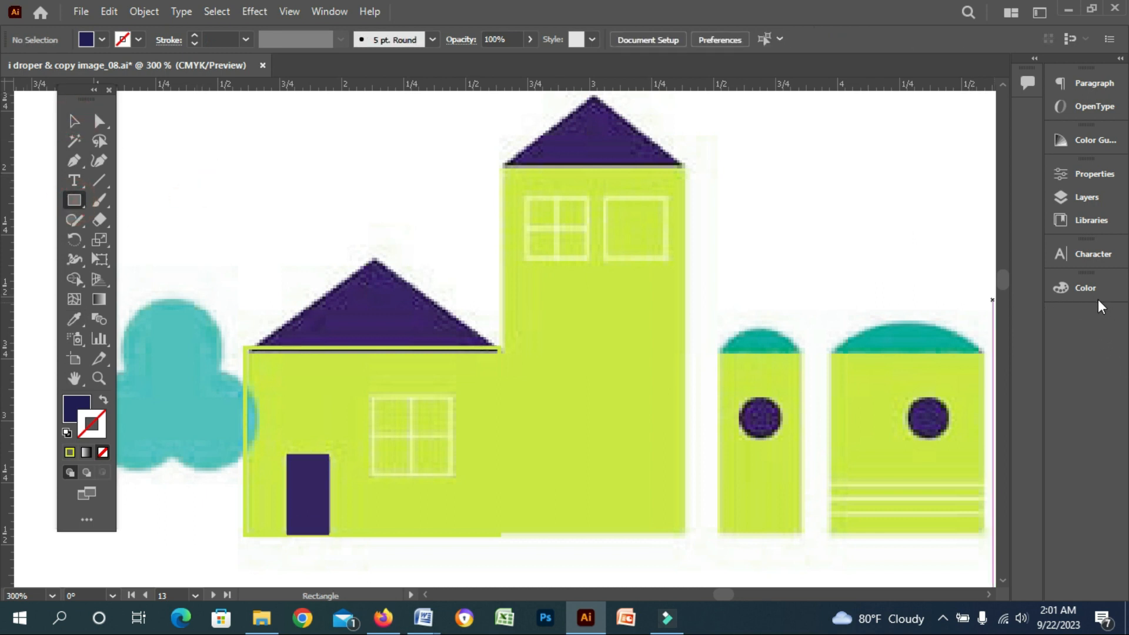
key("d")
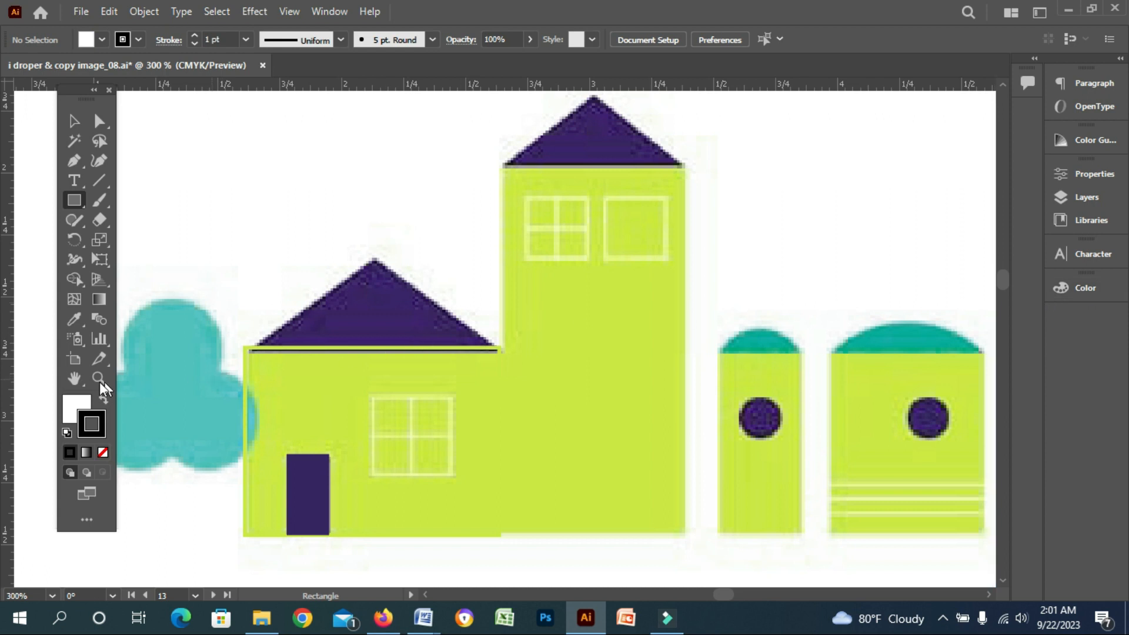
left_click(76, 410)
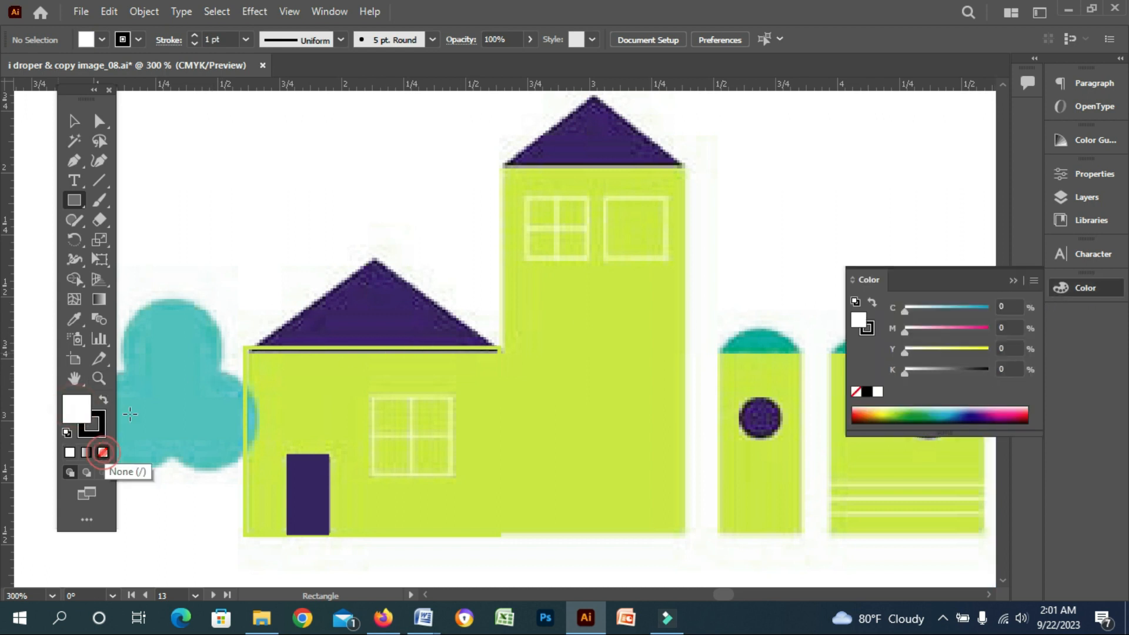
left_click(103, 453)
left_click_drag(372, 397, 453, 476)
- Set the window frame's stroke to white and deselect it
left_click(74, 120)
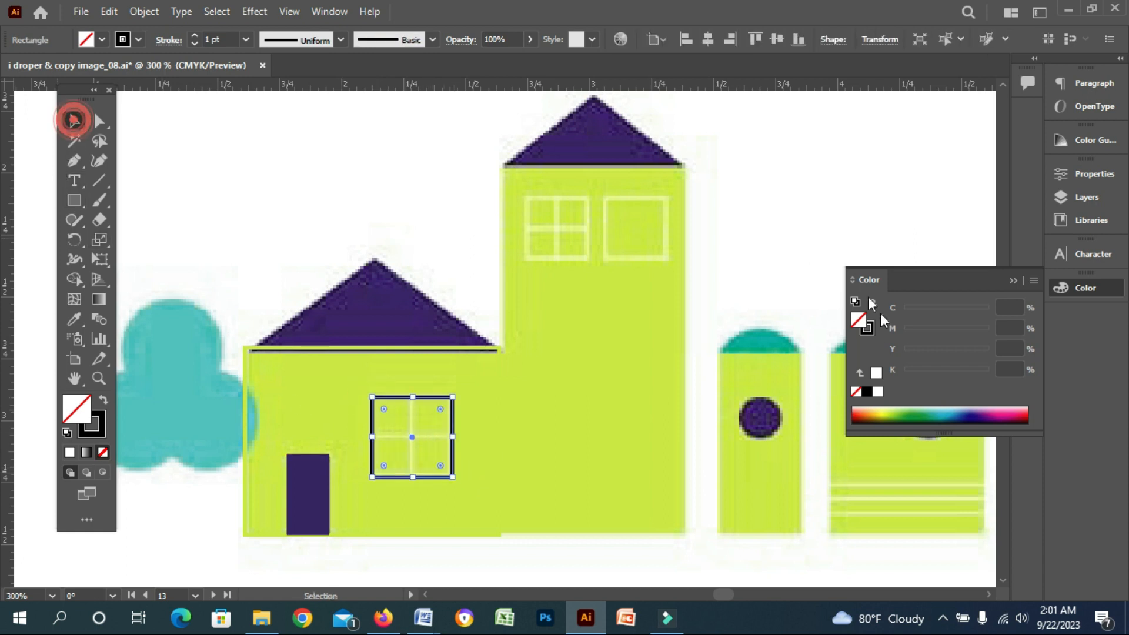
left_click(866, 327)
left_click(878, 392)
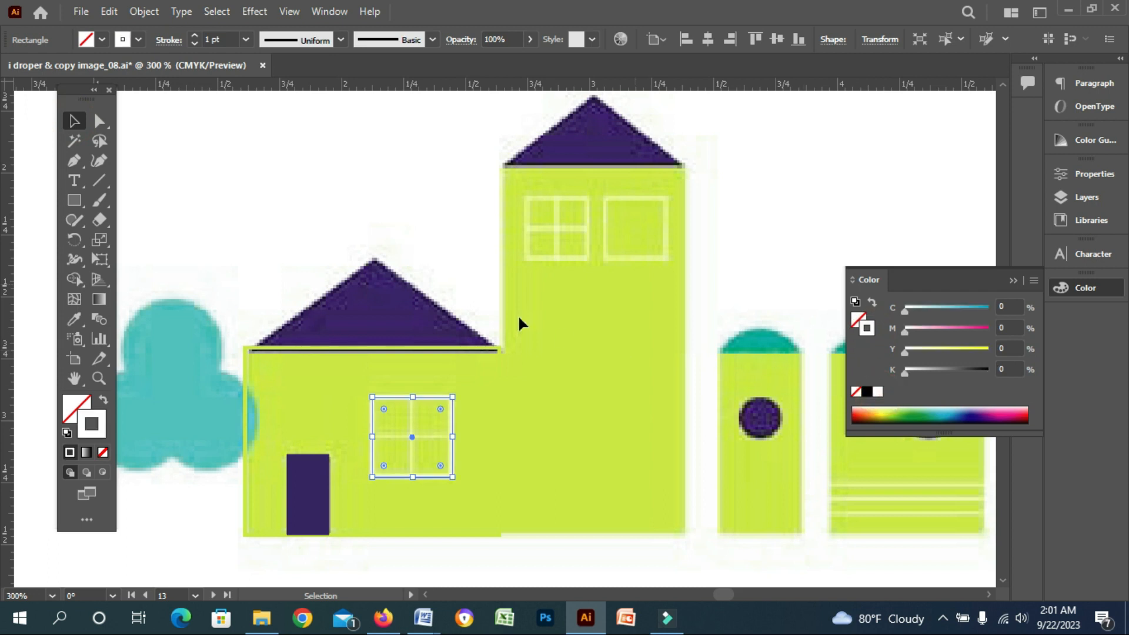
left_click(376, 214)
- Draw a vertical and a horizontal white line, about 0.32 in long, crossing the window frame at its middle
left_click(97, 180)
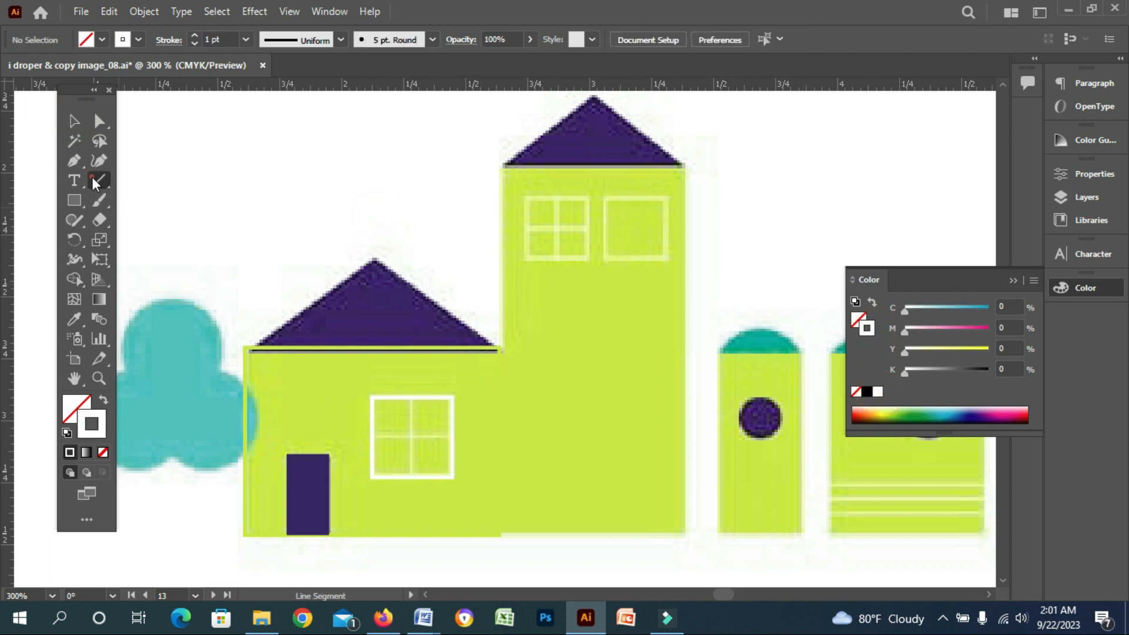
left_click_drag(412, 399, 413, 477)
left_click_drag(371, 437, 452, 443)
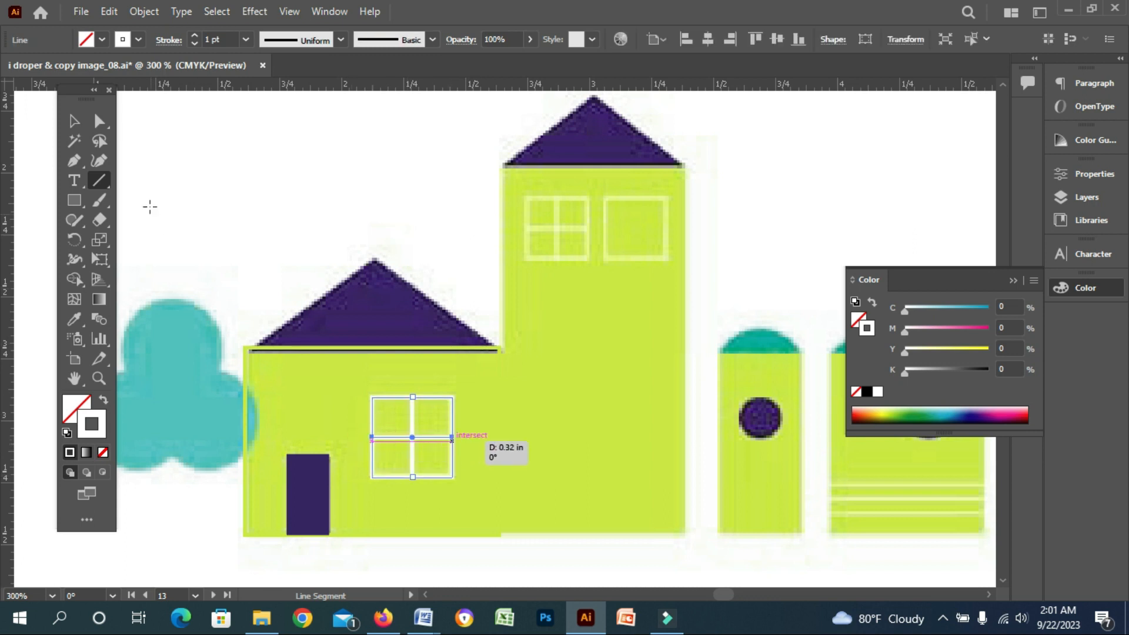
left_click(75, 122)
left_click(171, 173)
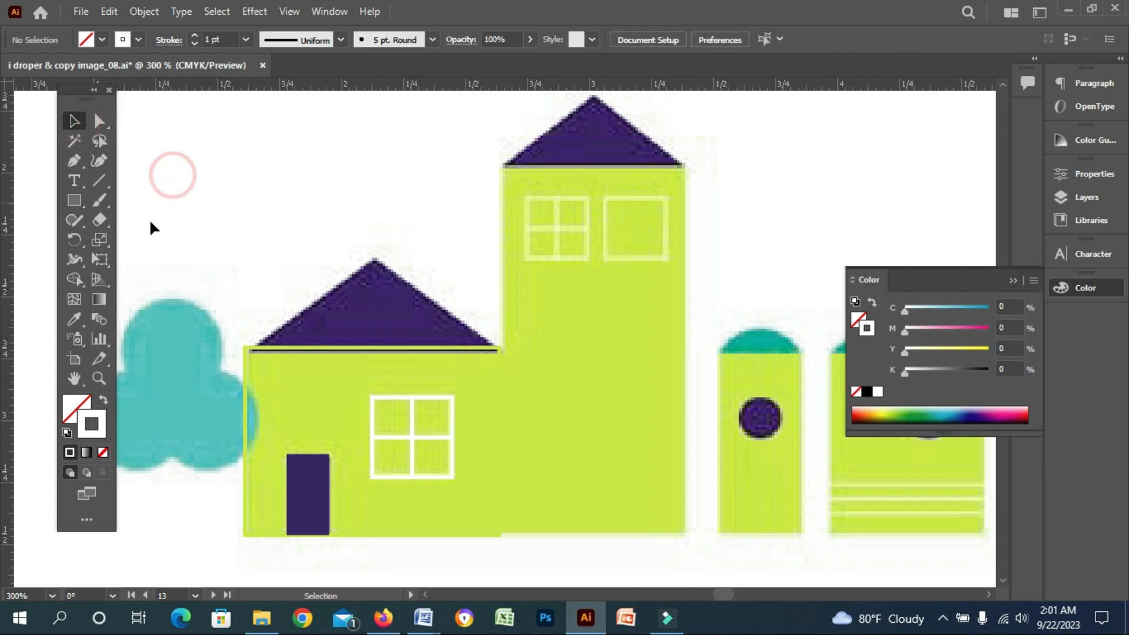
- Draw a polygon on the empty area above the left house and reduce it to three sides
left_click(75, 201)
left_click(176, 260)
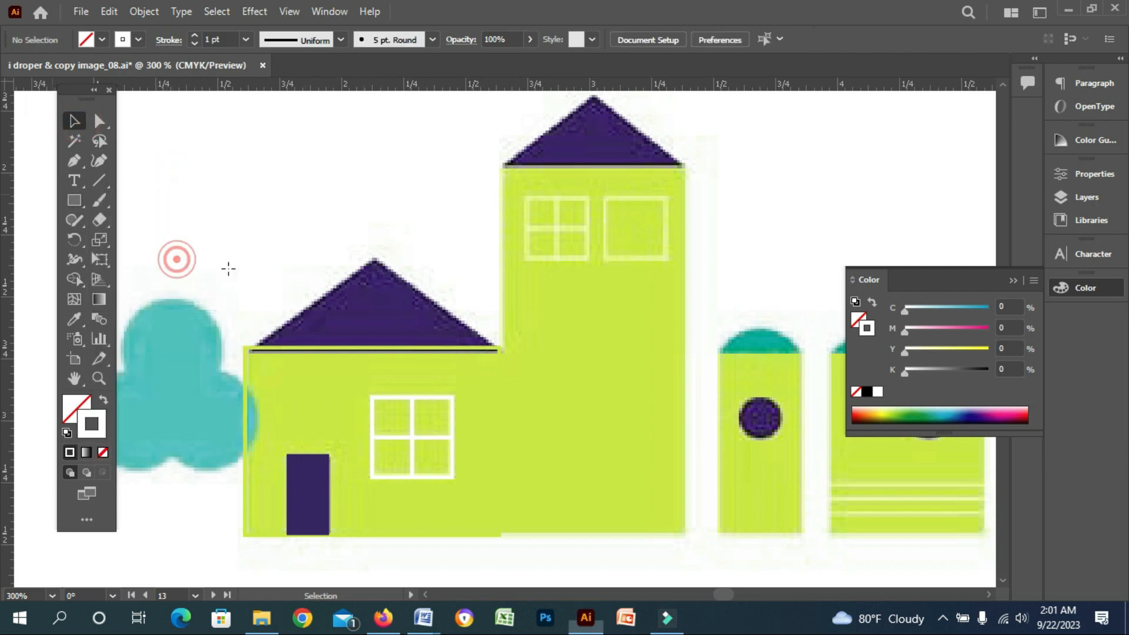
left_click_drag(232, 174, 306, 260)
left_click(74, 121)
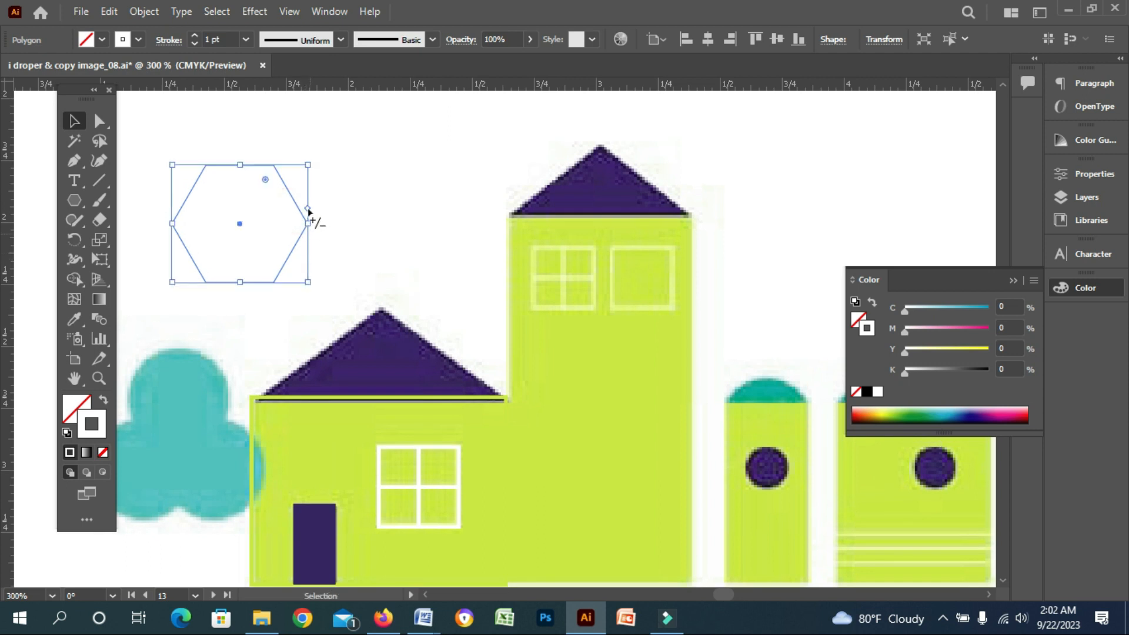
left_click_drag(308, 210, 330, 173)
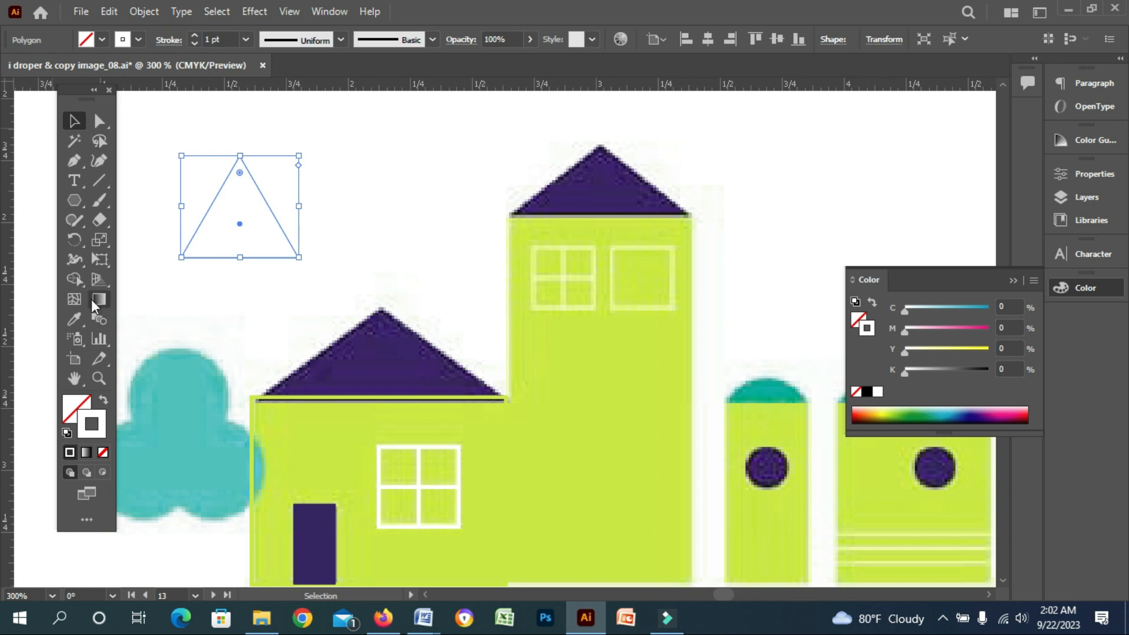
- Fill the triangle with the dark purple sampled from the picture's left roof, and deselect it
left_click(75, 319)
left_click(346, 372)
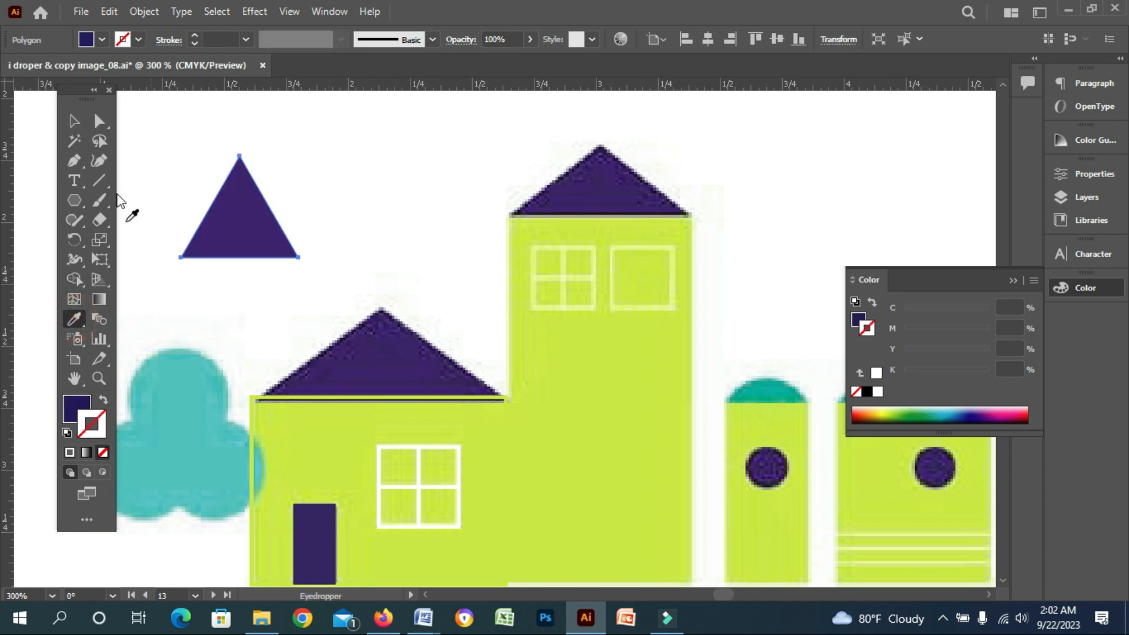
left_click(75, 121)
left_click(385, 189)
- Move the purple triangle onto the left house's roof and resize it to match the roof's width and height
left_click_drag(277, 211, 382, 379)
left_click_drag(253, 228, 506, 367)
mouse_move(381, 296)
left_mouse_down()
mouse_move(387, 328)
mouse_move(379, 309)
left_mouse_up()
left_click(450, 239)
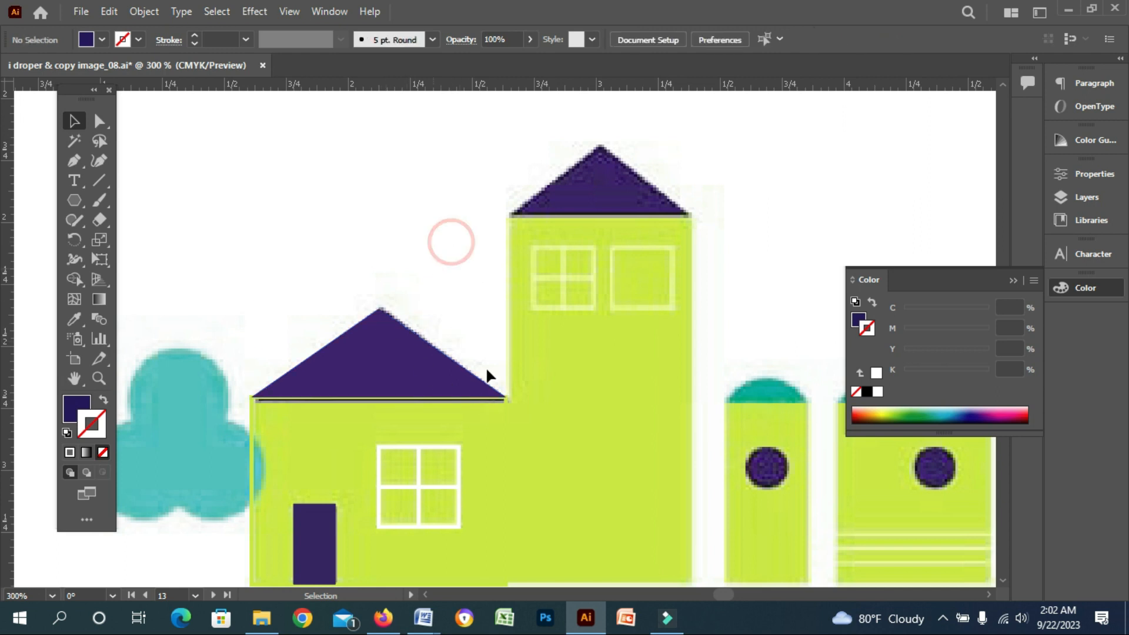
- Swap the left house wall's stroke and fill so it is solid lime green, and deselect it
left_click_drag(499, 399, 490, 245)
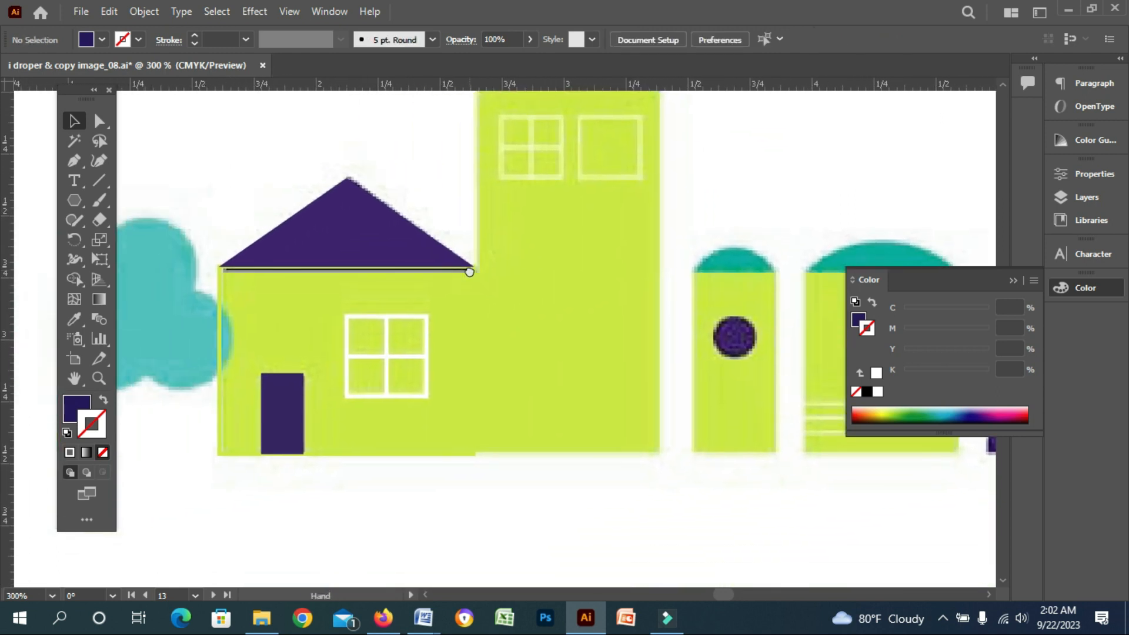
mouse_move(241, 327)
left_mouse_down()
mouse_move(203, 345)
mouse_move(308, 387)
left_mouse_up()
left_click(103, 402)
left_click(172, 357)
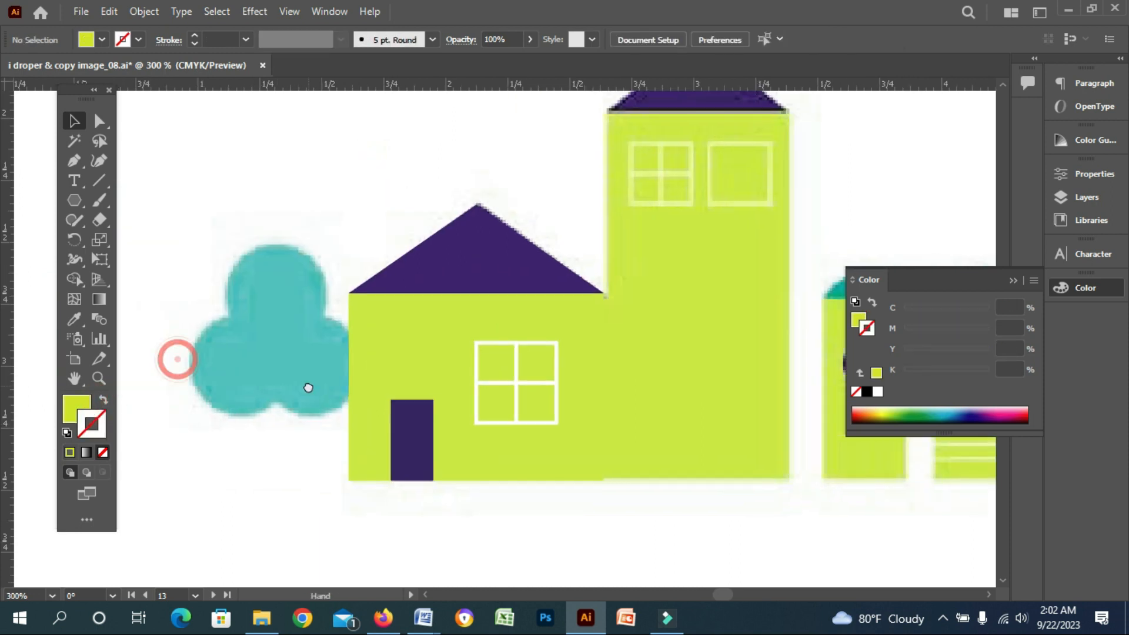
- Duplicate the whole left house with roof, door and window, placing the copy directly beside it over the tower
left_click_drag(459, 370, 358, 381)
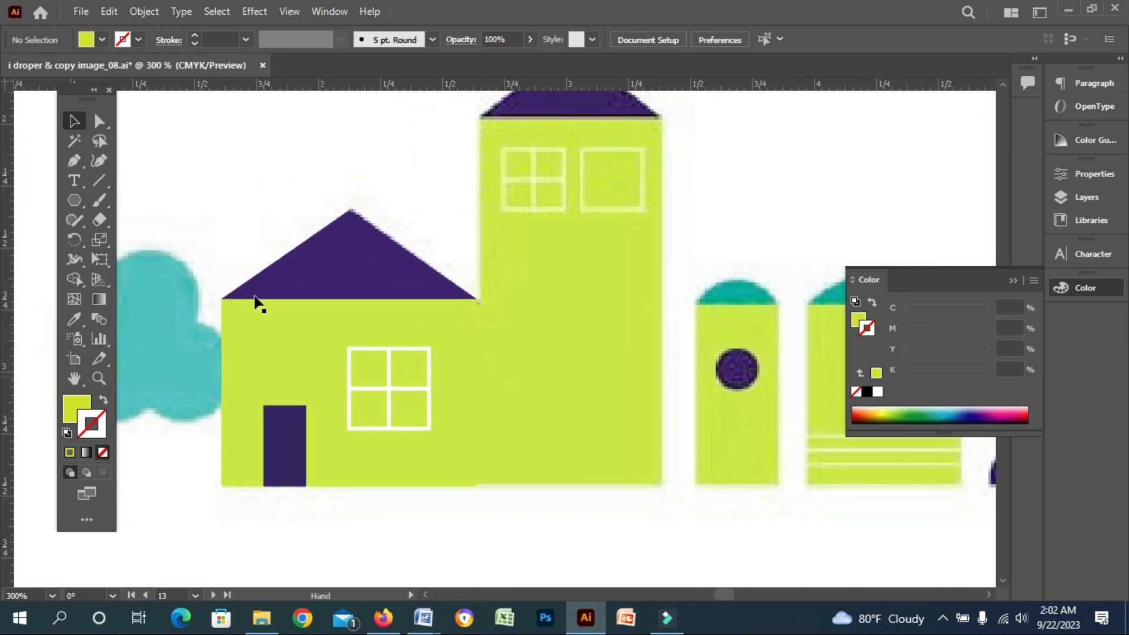
left_click_drag(215, 205, 460, 479)
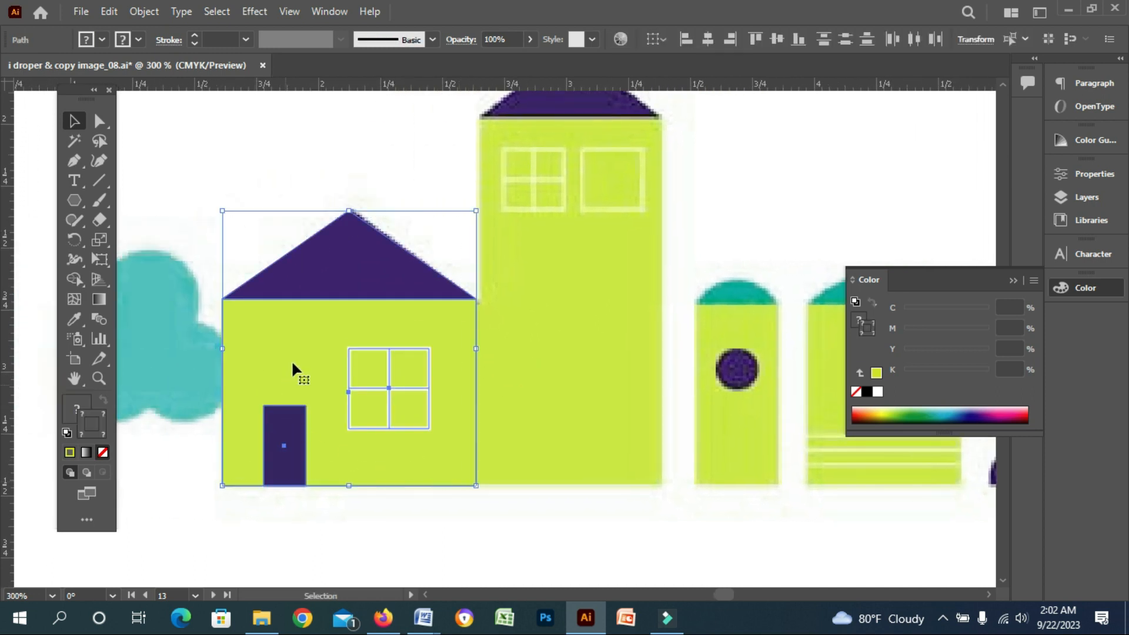
left_click_drag(287, 345, 542, 383)
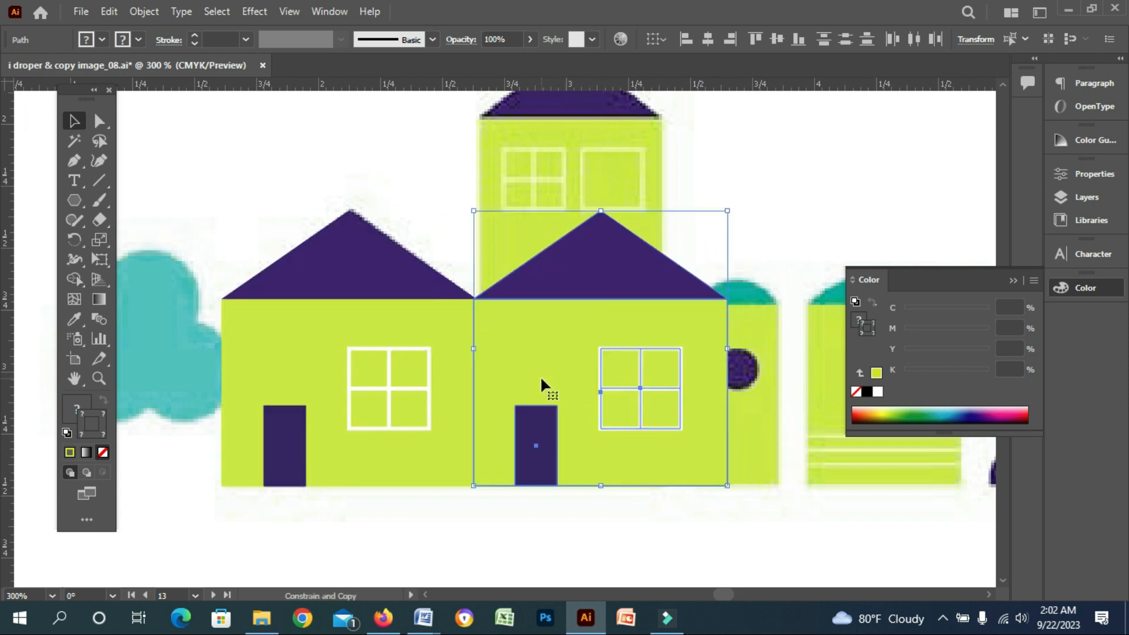
- Narrow the copied roof and wall to the tower's width and stretch them up to the peak of the picture's tower roof
left_click(603, 485)
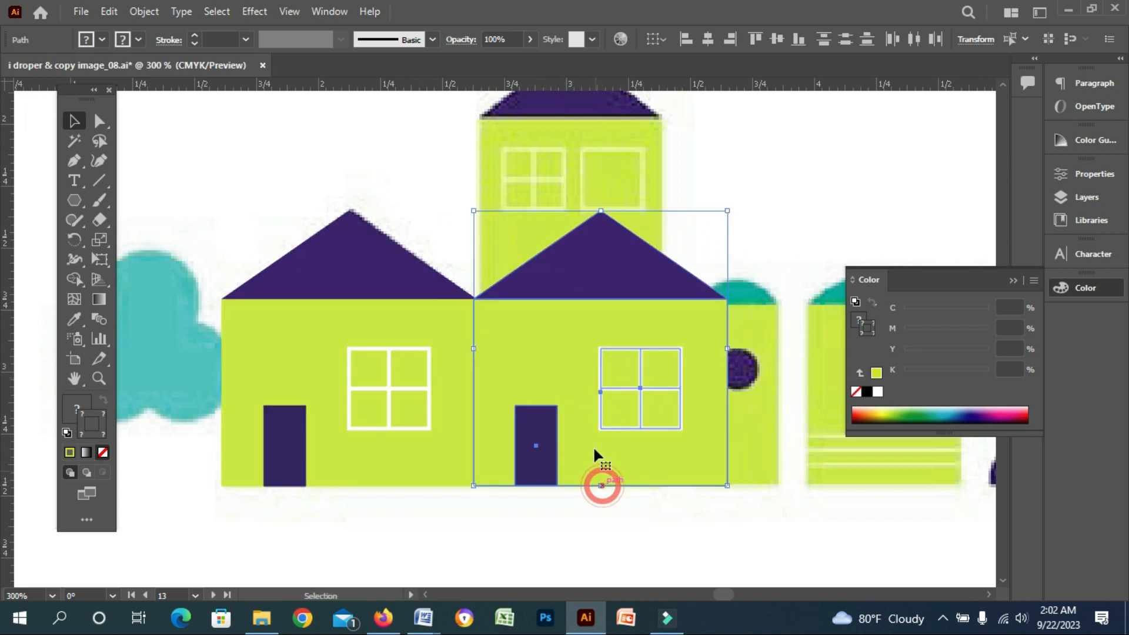
left_click(515, 226)
left_click(560, 324)
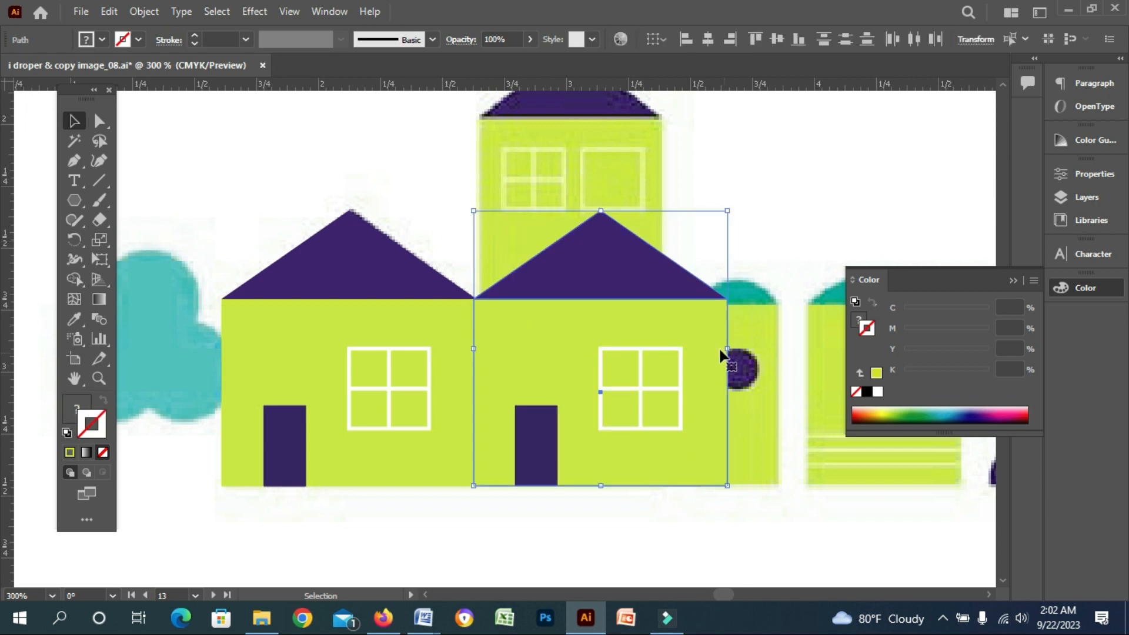
left_click_drag(724, 350, 663, 348)
scroll(591, 329, "up", 3)
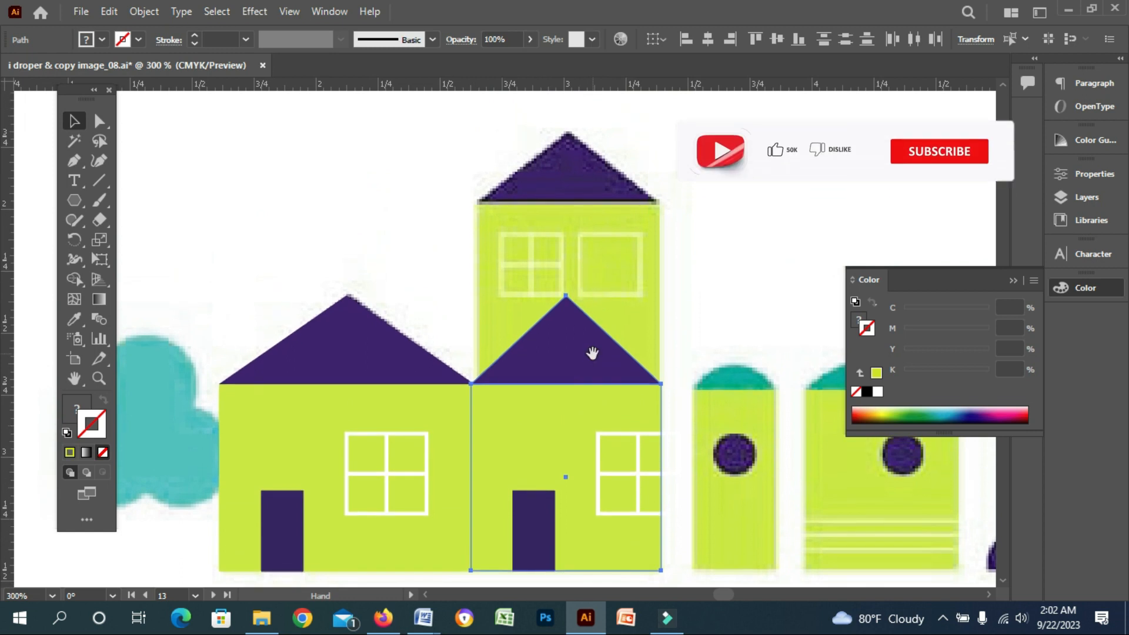
left_click_drag(567, 294, 567, 133)
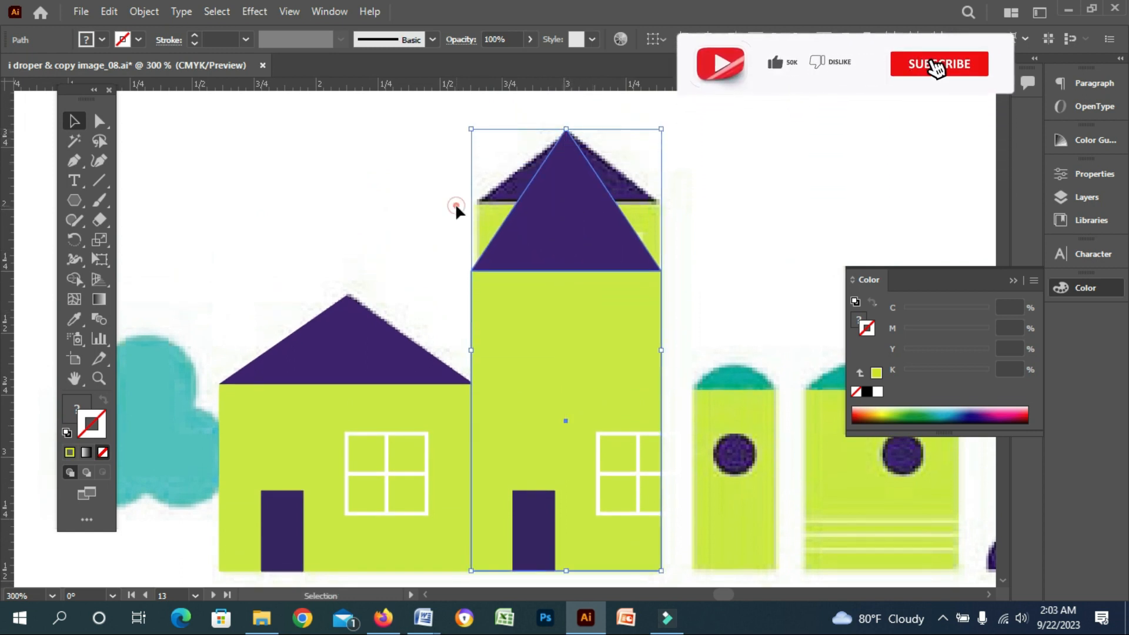
- Shorten the copied roof to the height of the picture's tower roof and extend the tower wall up to the roof's base
left_click(456, 203)
left_click(544, 229)
left_click_drag(568, 272, 569, 203)
left_click(559, 333)
left_click_drag(566, 270, 570, 199)
- Swap the tower wall's fill and stroke so only a lime green outline remains, and deselect it
left_click_drag(491, 400, 496, 305)
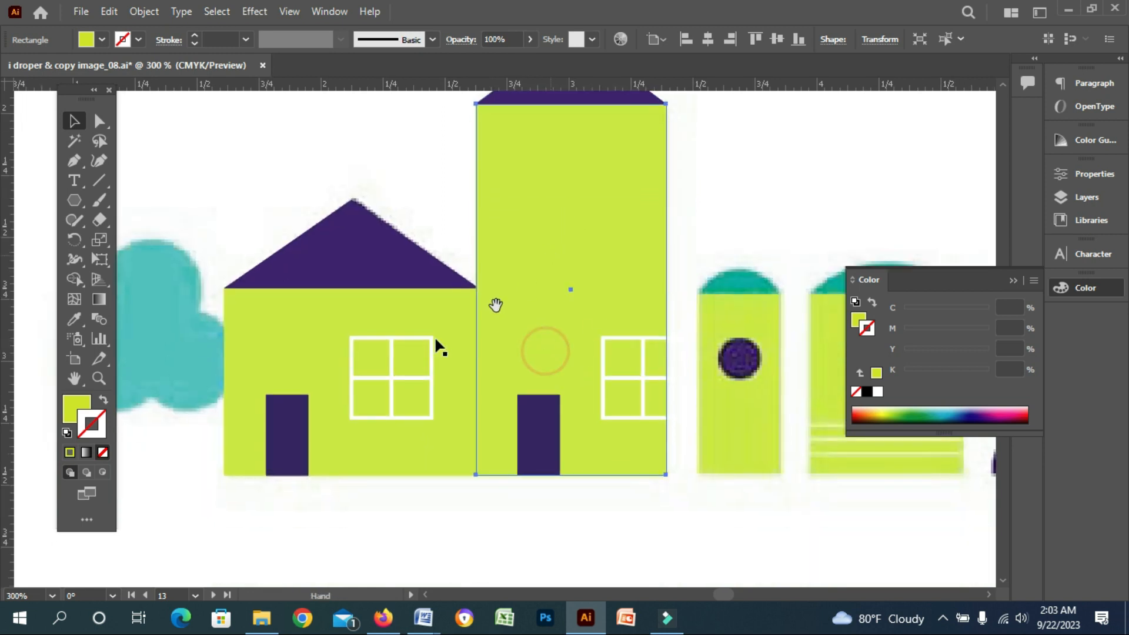
key("ctrl+shift+bracketleft")
left_click(318, 532)
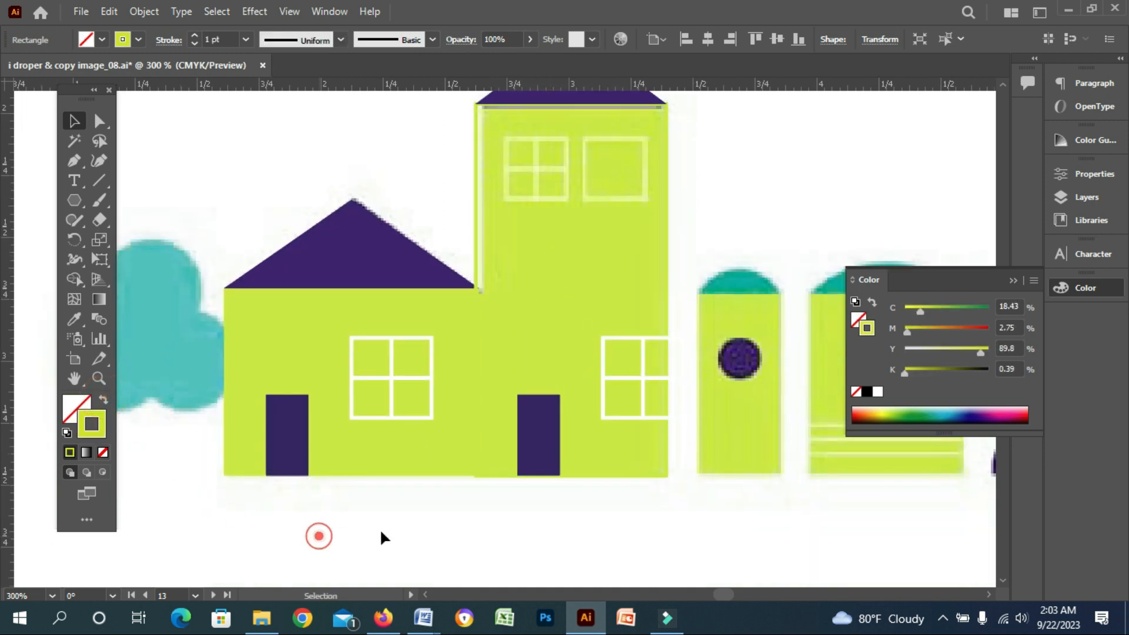
- Delete the copied door, and move and scale the copied window to fit over the picture's left tower window
left_click(545, 428)
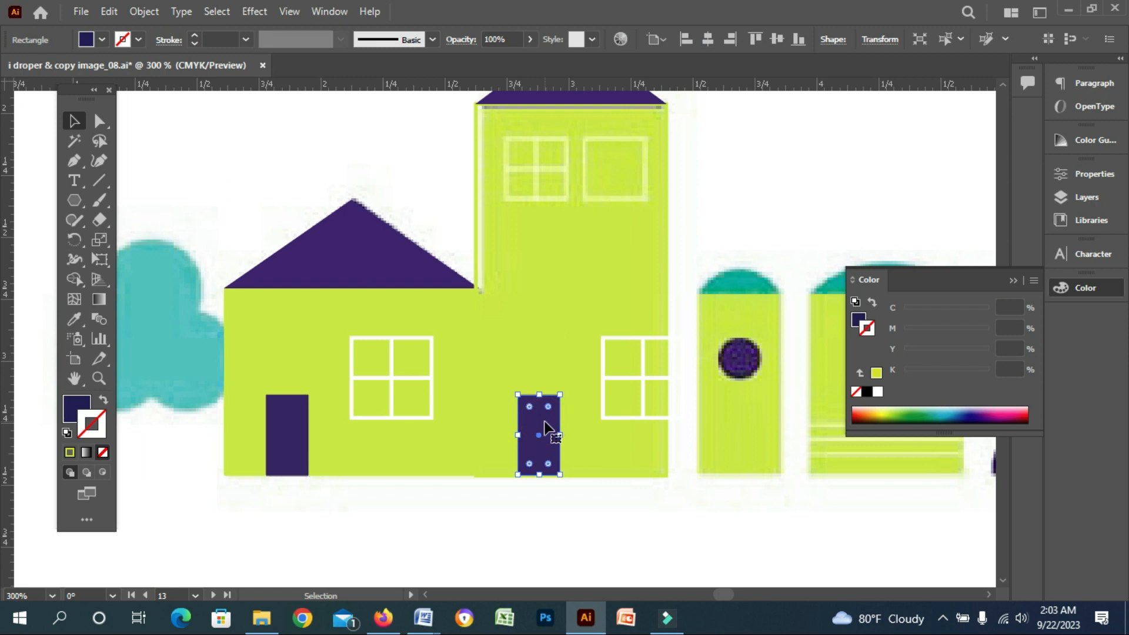
key("Delete")
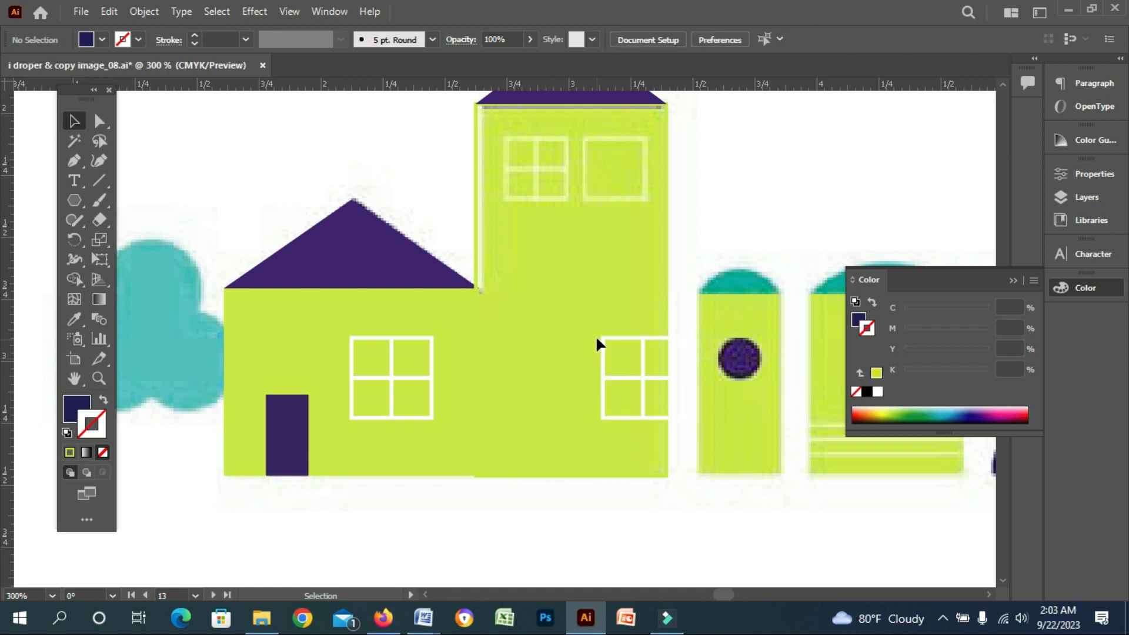
left_click(644, 419)
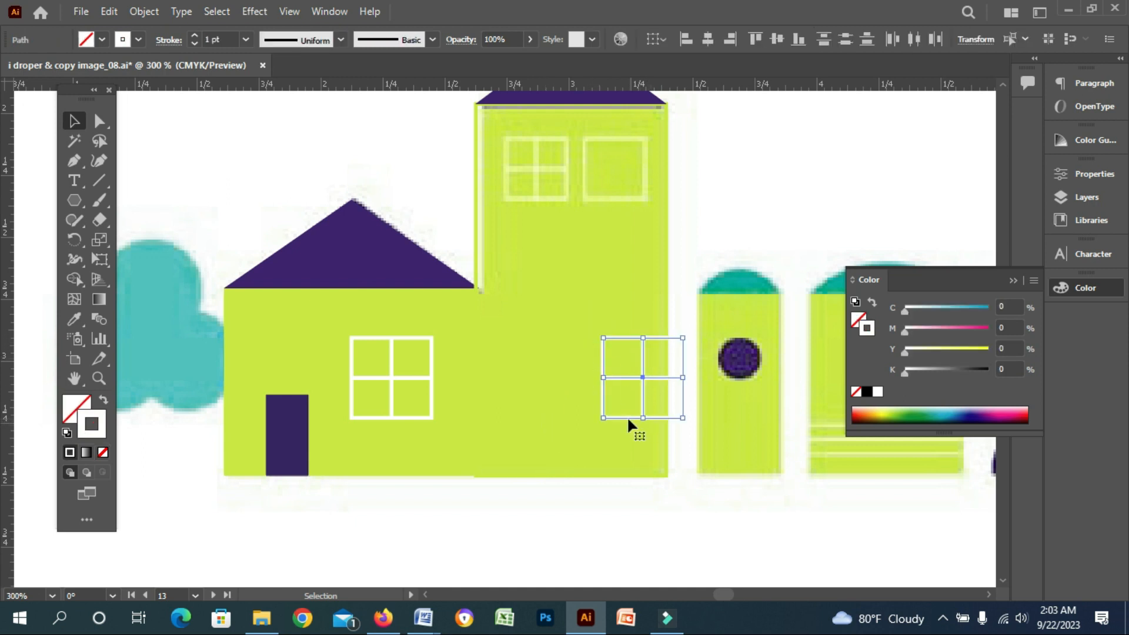
left_click_drag(621, 414, 568, 202)
left_click(571, 266)
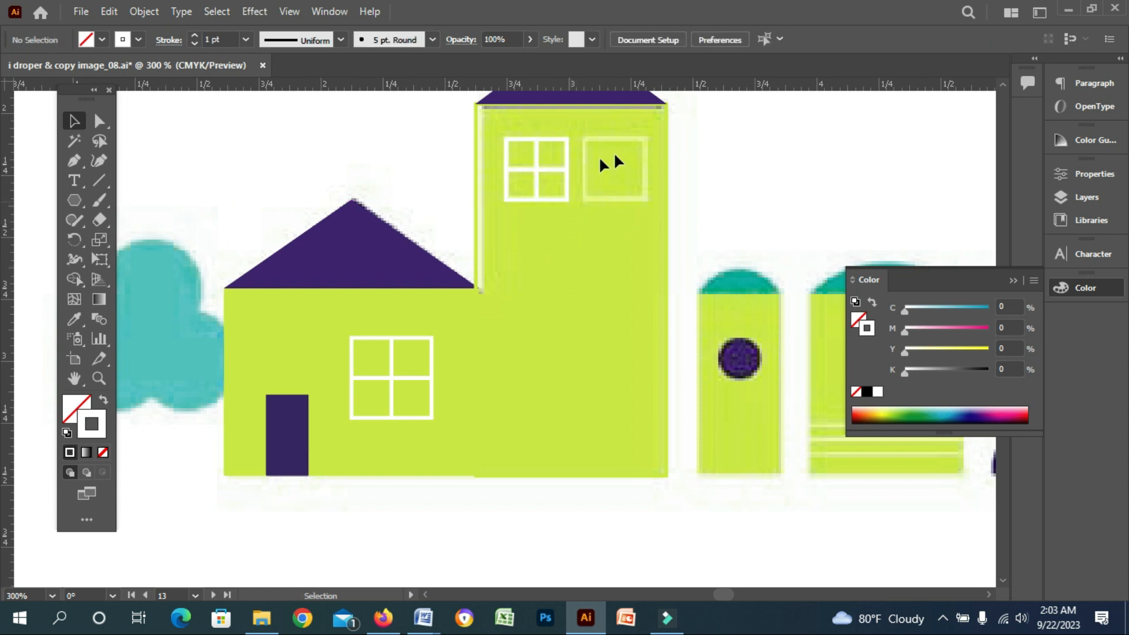
- Duplicate the tower window's outer frame about 0.31 in horizontally, over the picture's second tower window
left_click_drag(555, 200, 628, 200)
key("alt")
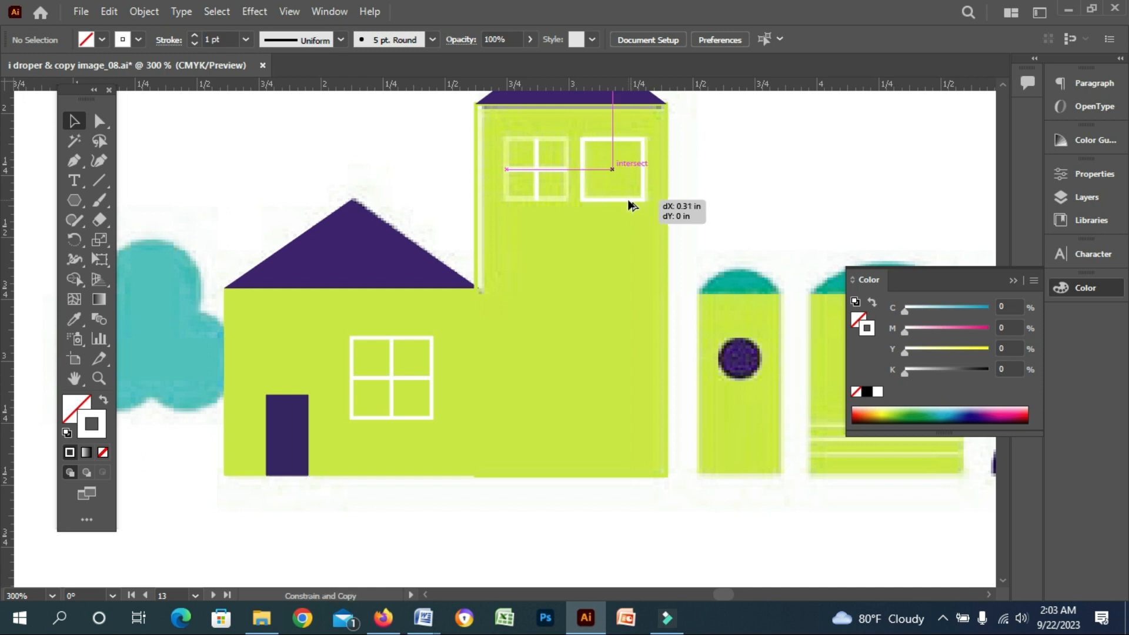
left_click_drag(490, 255, 491, 242)
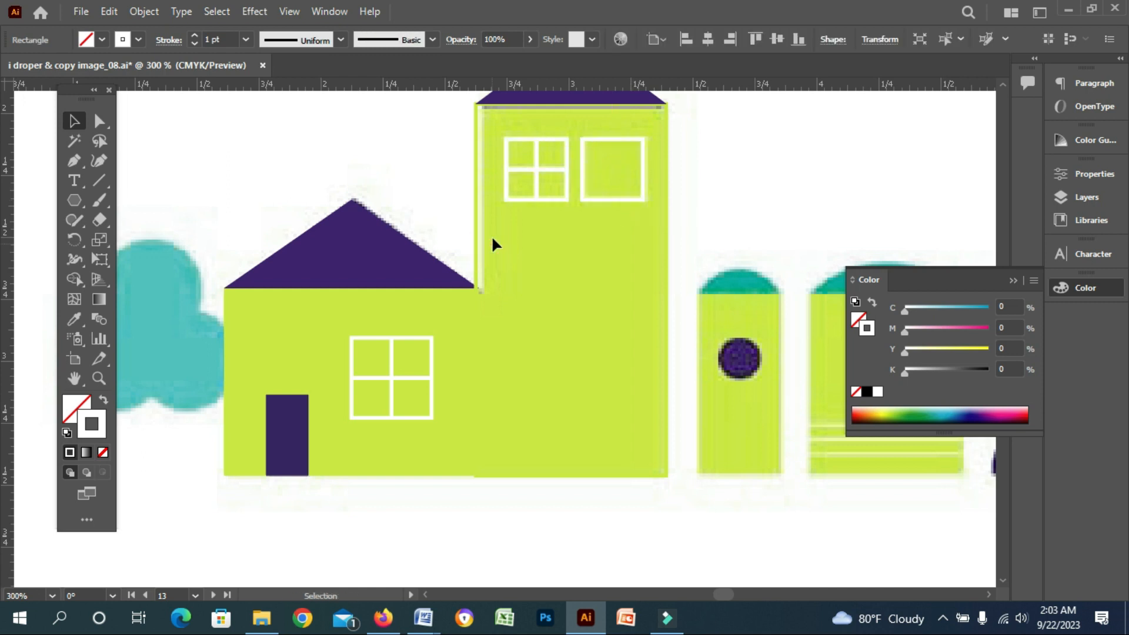
- Swap the tower wall's stroke and fill so it is solid lime green, and deselect it
left_click(469, 247)
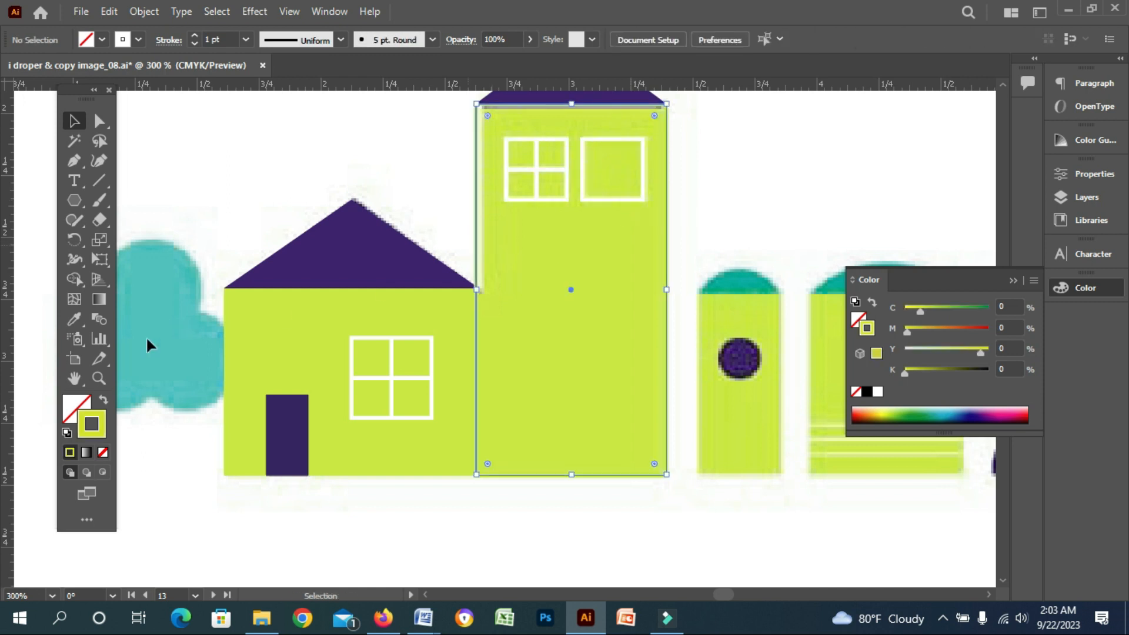
left_click(102, 402)
left_click(562, 536)
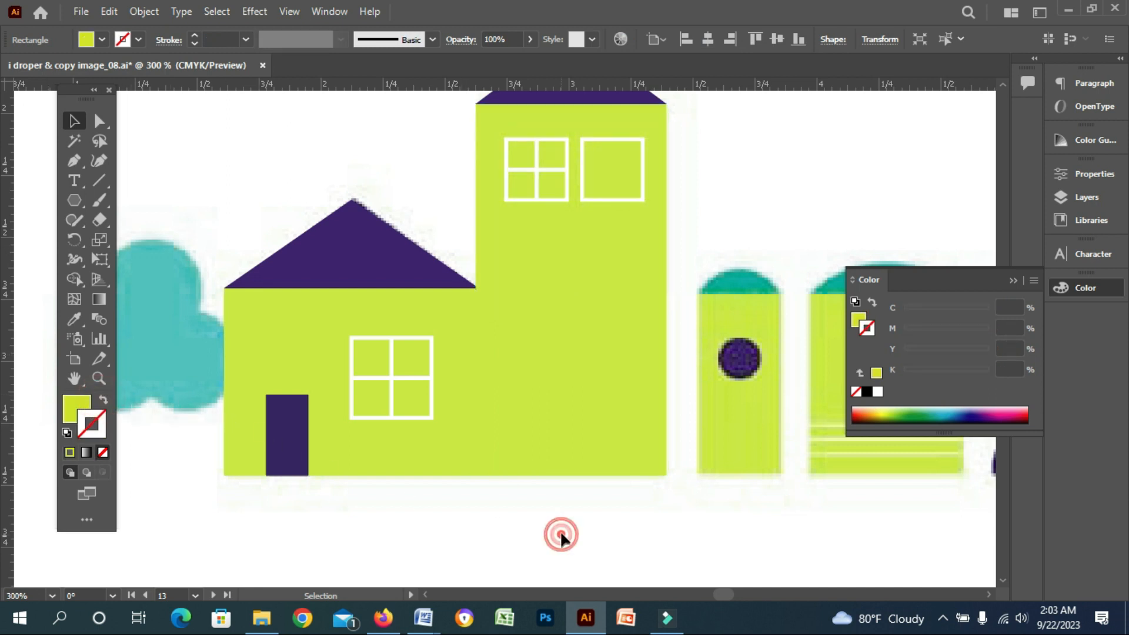
- Draw an ellipse about 0.33 by 0.19 in over the green dome of the narrow building beside the tower
left_click_drag(699, 464, 402, 448)
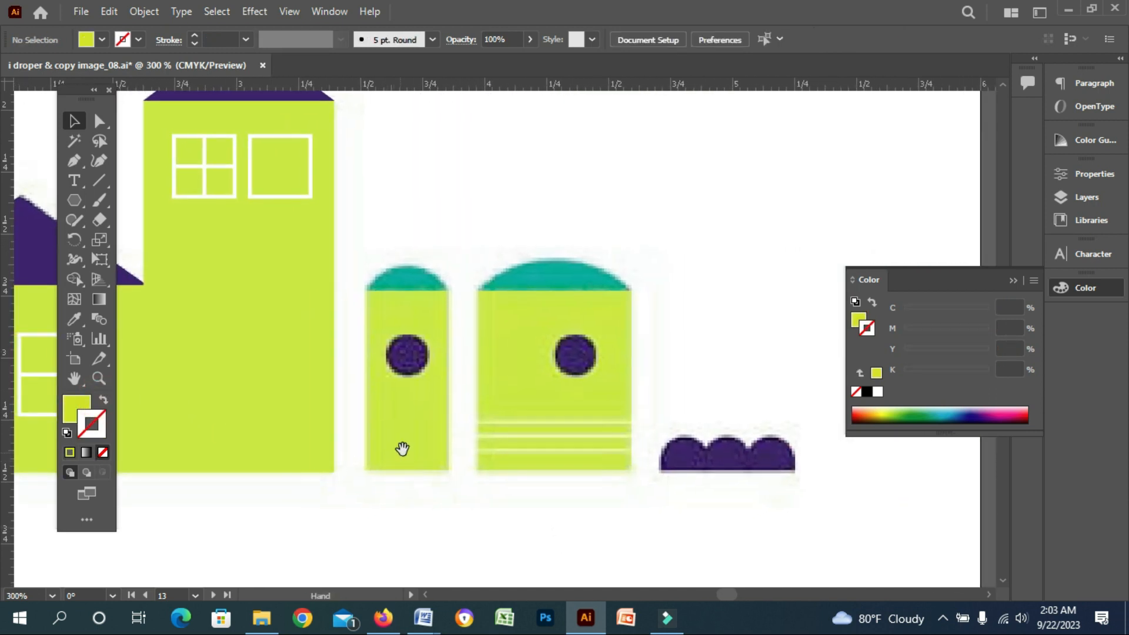
left_click(409, 444, "ctrl")
left_click_drag(474, 398, 360, 492)
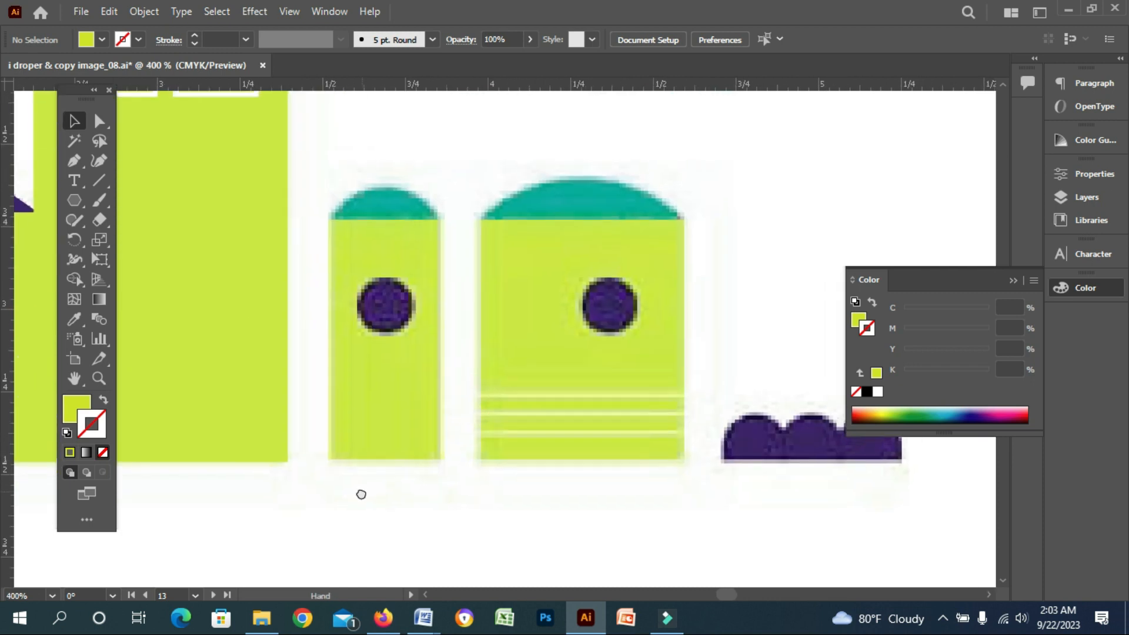
left_click(77, 198)
left_click(122, 242)
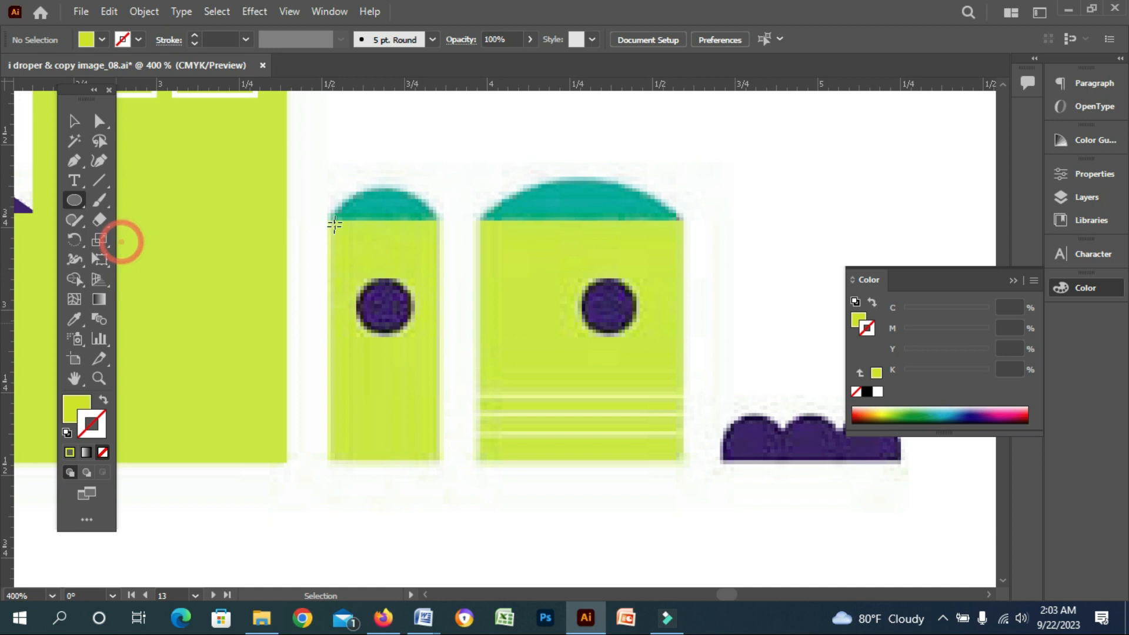
left_click_drag(327, 194, 437, 257)
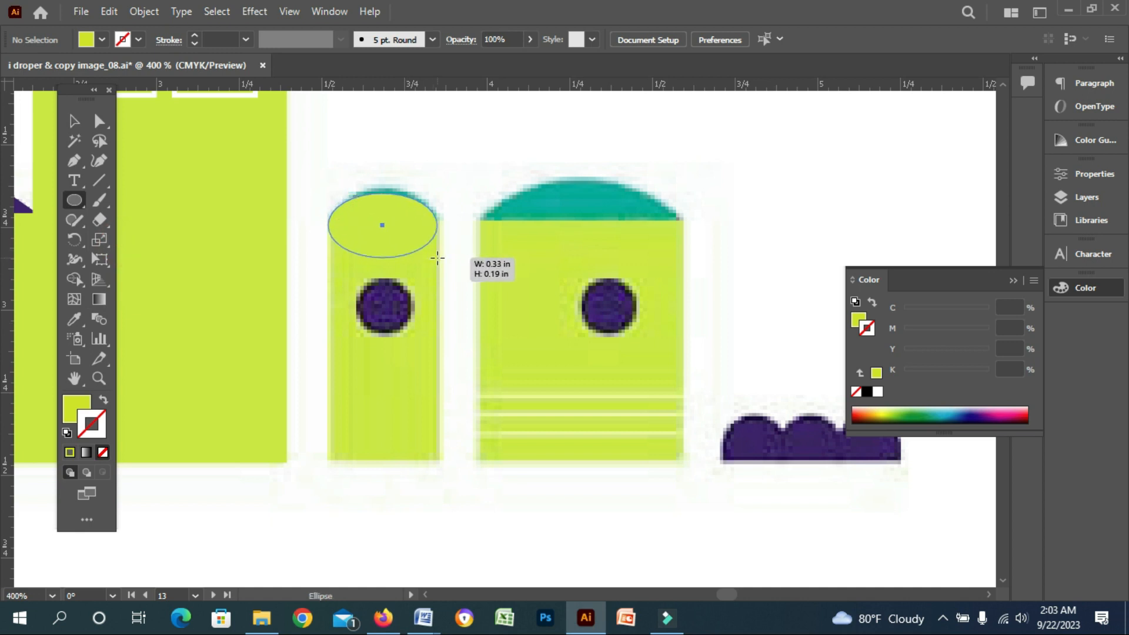
- Fill the ellipse with the teal sampled from the picture's dome and stretch its top edge to meet the dome's top
left_click(74, 320)
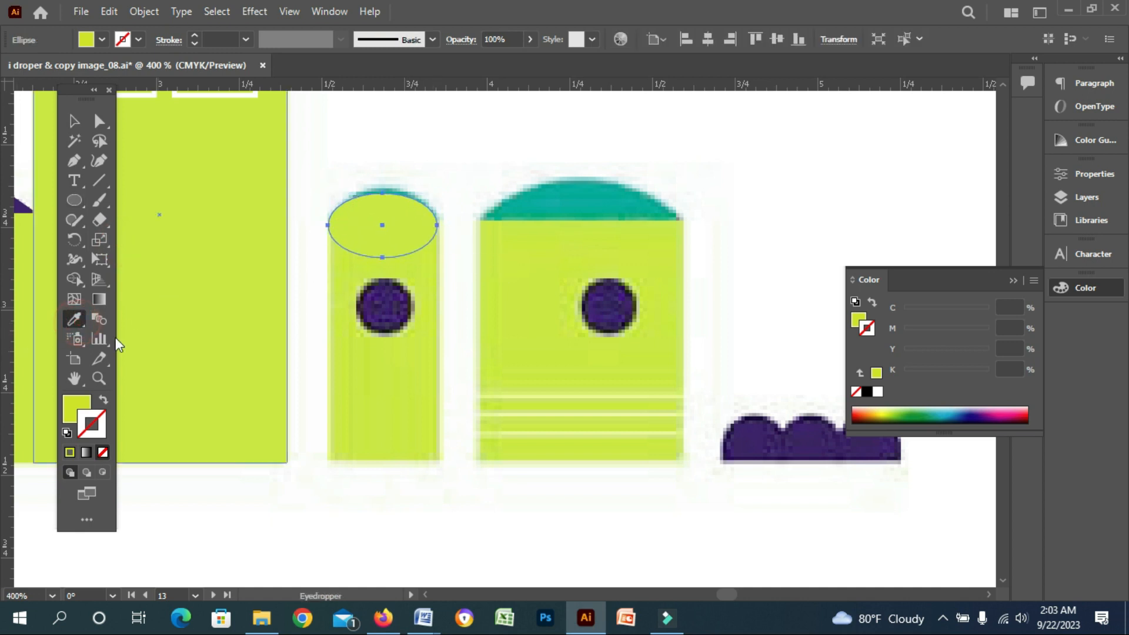
left_click(104, 401)
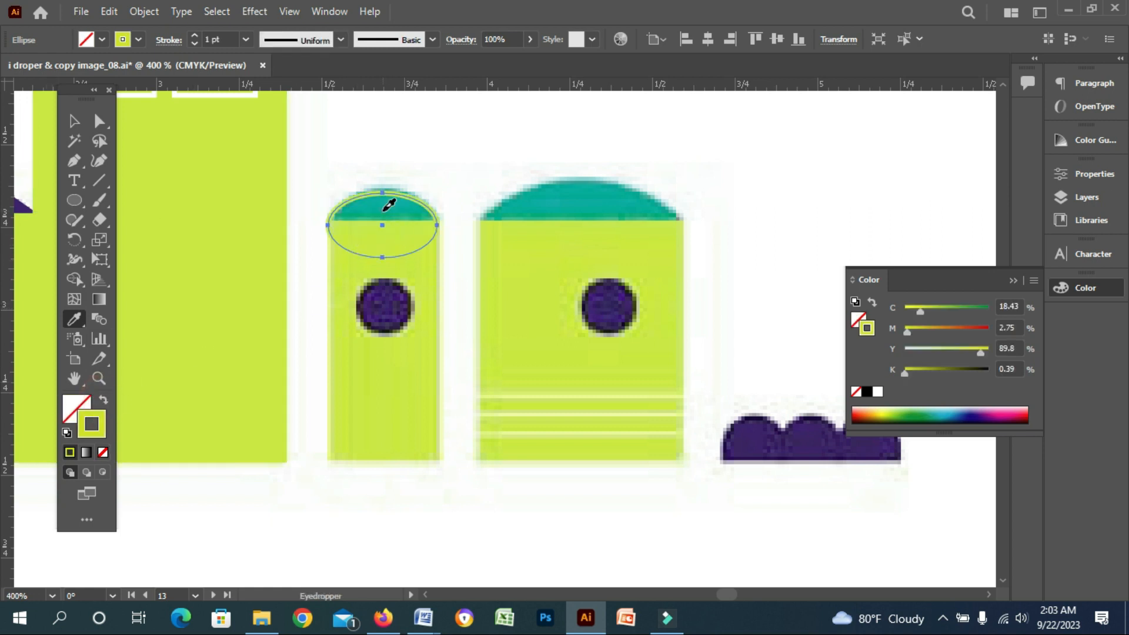
left_click(381, 208)
left_click(74, 121)
left_click_drag(383, 189, 383, 189)
left_click(70, 119)
left_click(326, 160)
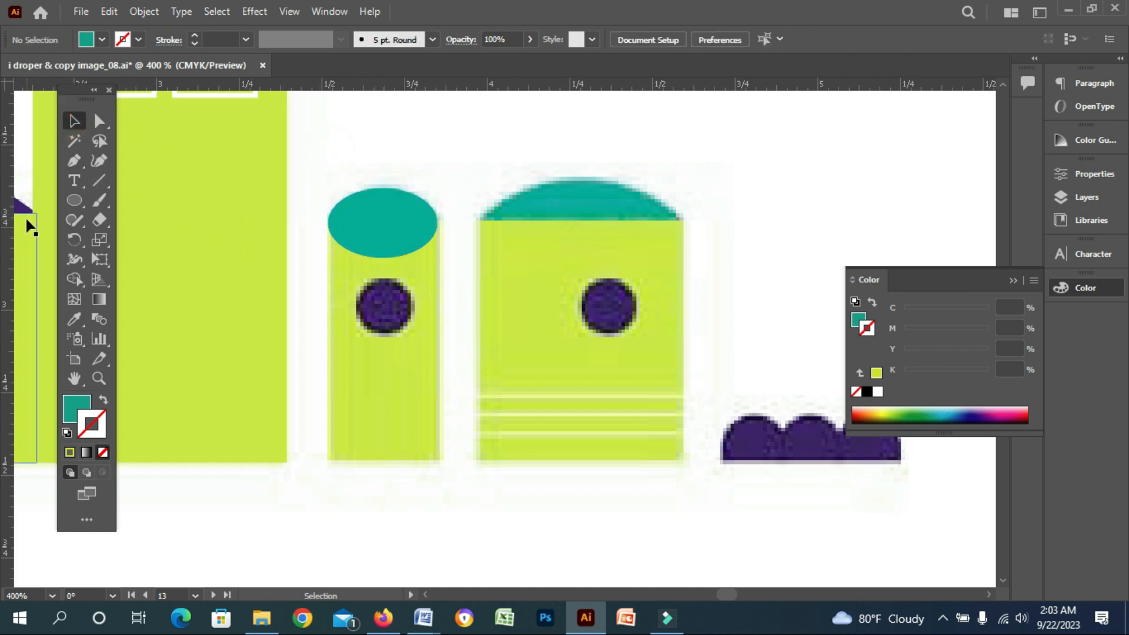
- Draw a rectangle about 0.33 by 0.73 in over the narrow building's wall and fill it with the tower wall's lime green
left_click(70, 199)
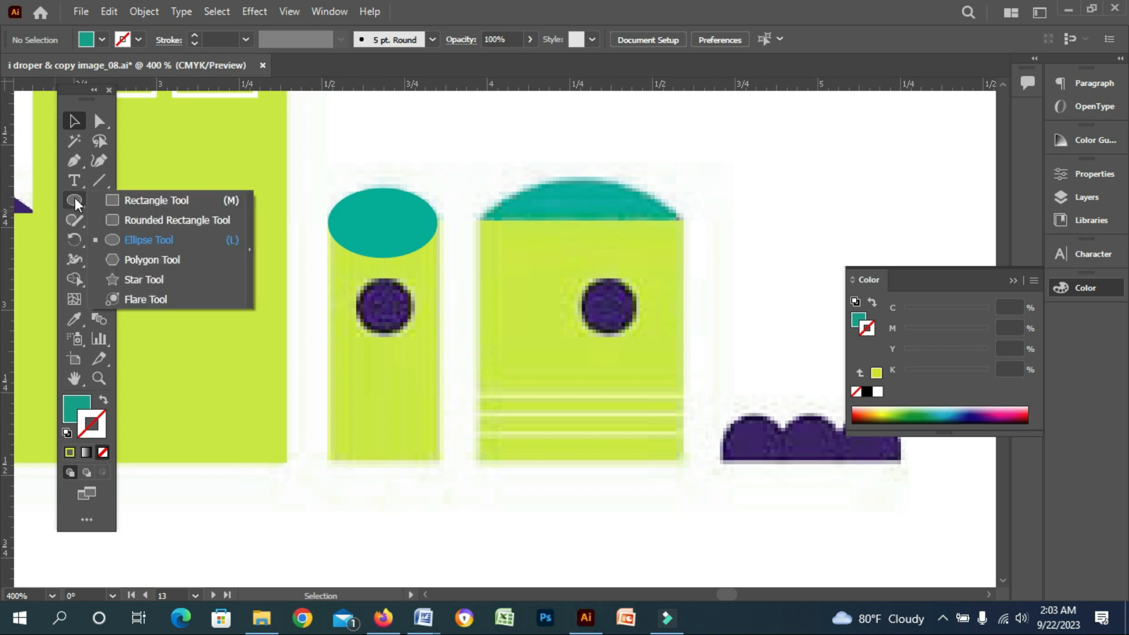
left_click(121, 197)
left_click_drag(329, 462, 435, 221)
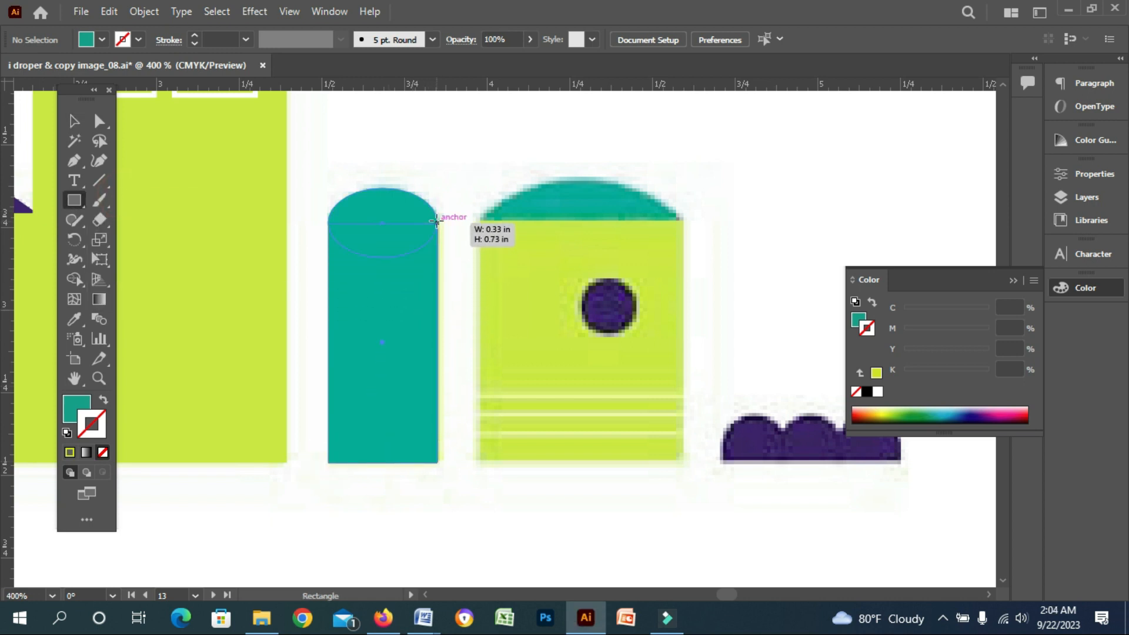
left_click(74, 319)
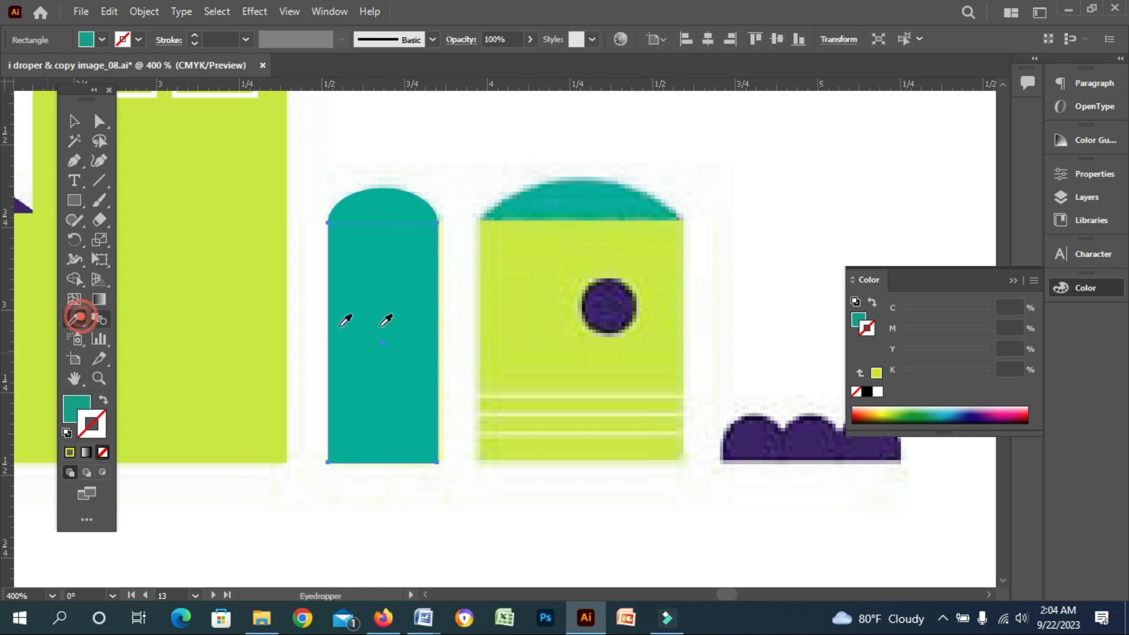
left_click(272, 291)
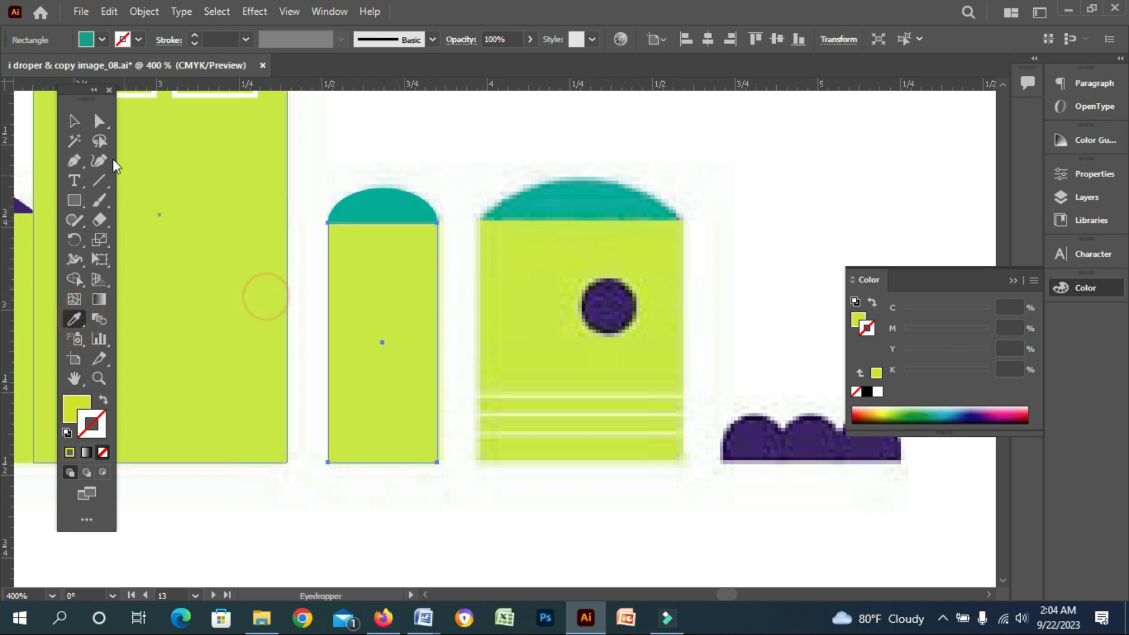
left_click(75, 120)
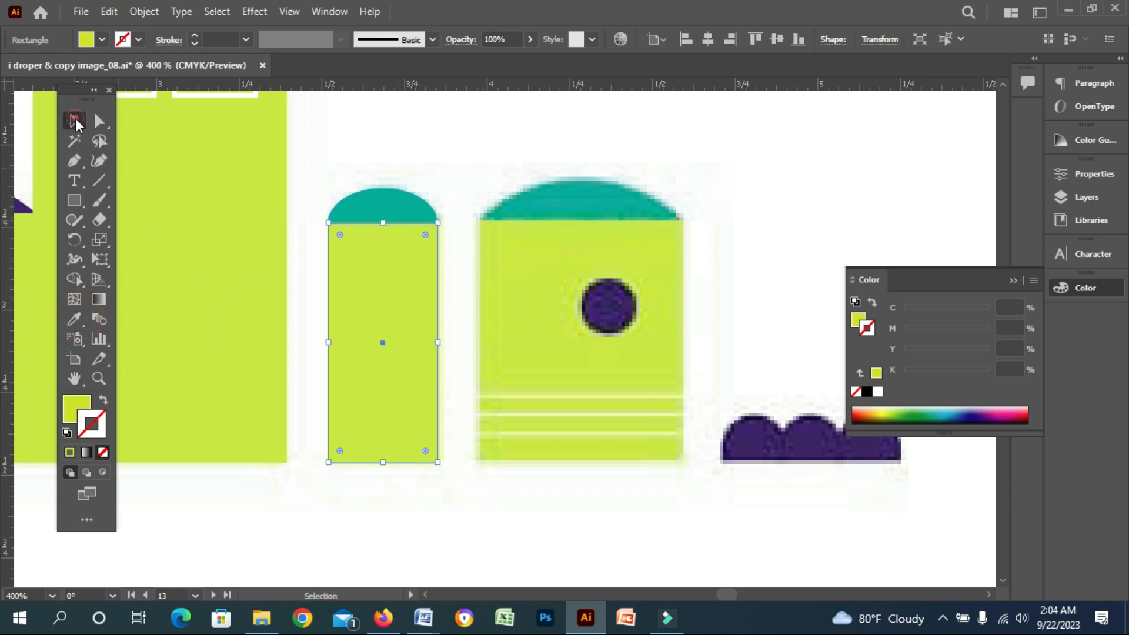
left_click(301, 257)
- Swap the narrow building wall's fill and stroke so only its lime green outline remains, and deselect it
left_click(363, 323)
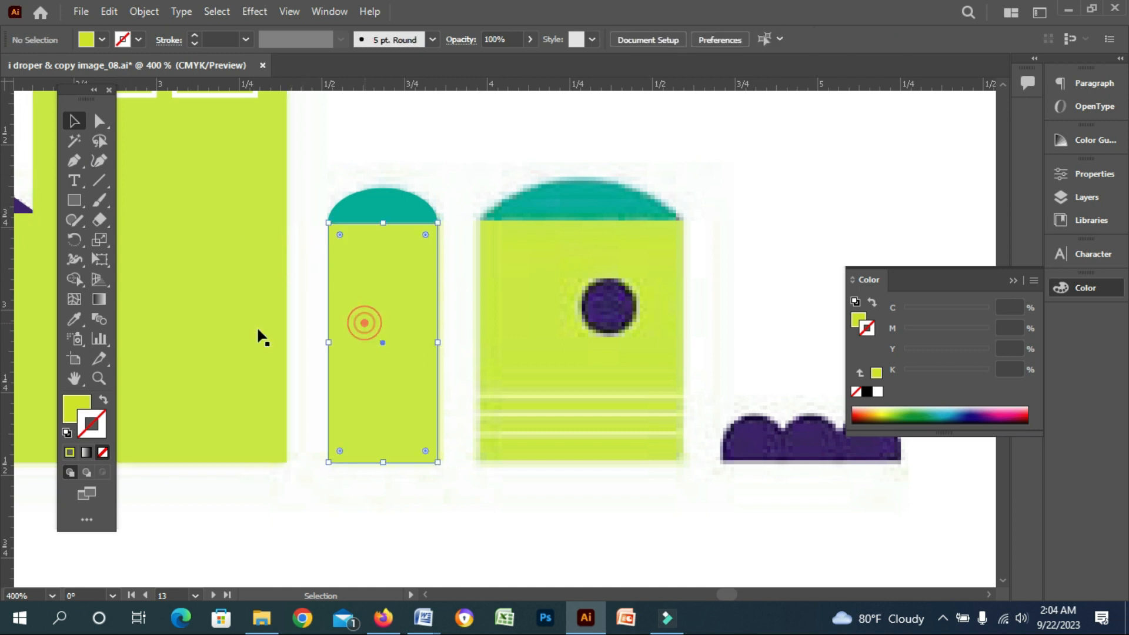
left_click(103, 401)
left_click(302, 303)
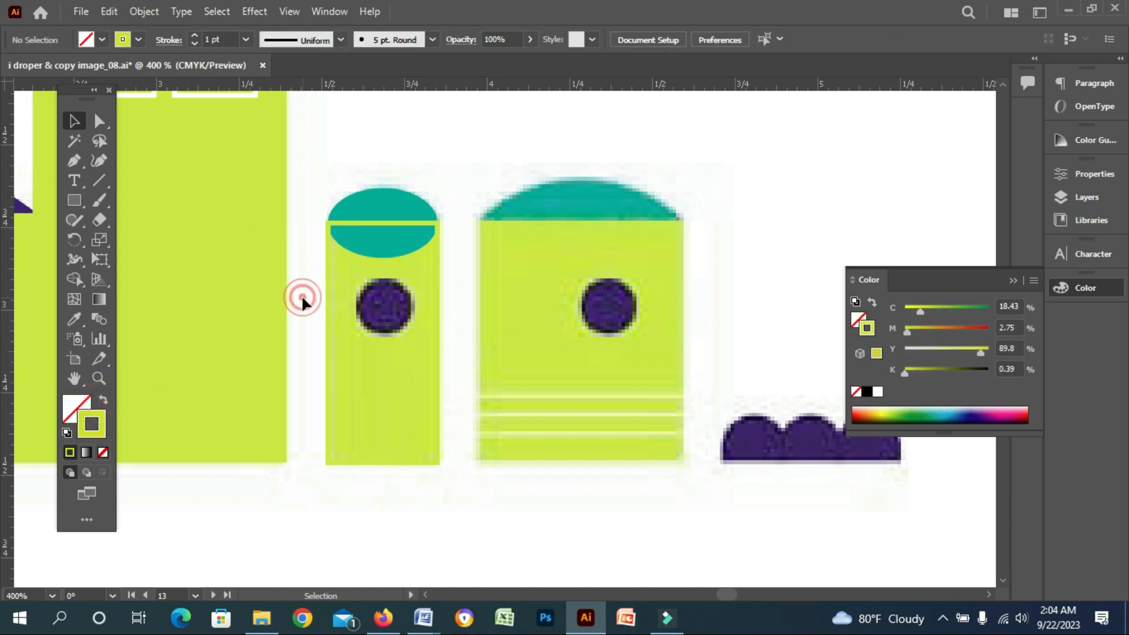
- Draw a circle about 0.18 in wide over the narrow building's round window and fill it with the purple sampled from the picture
left_click(85, 206)
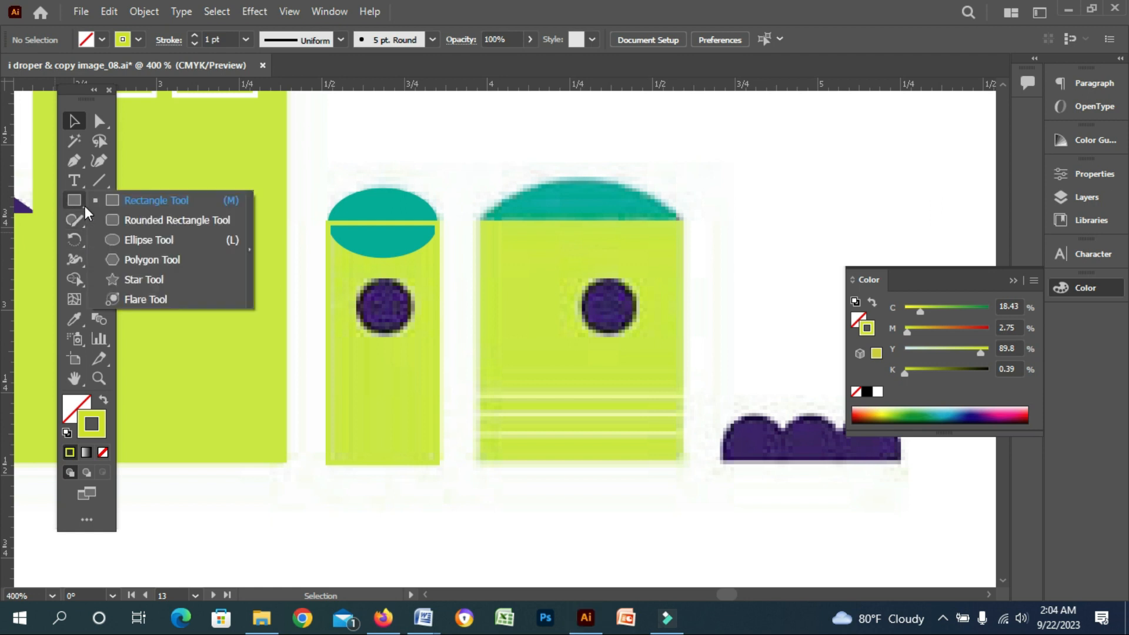
left_click(132, 243)
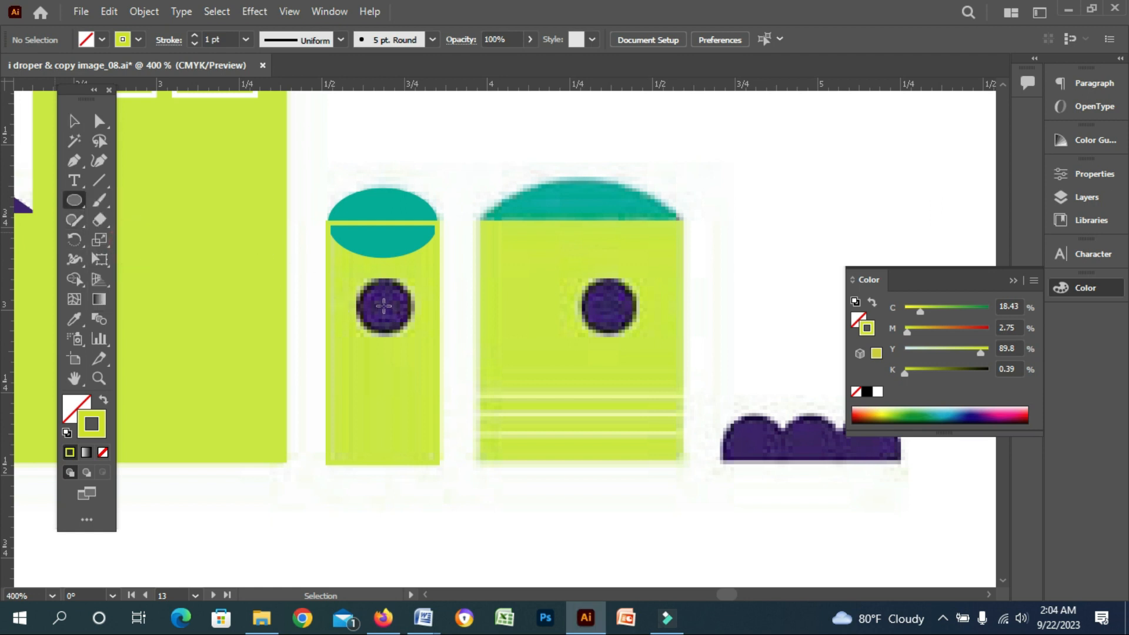
left_click_drag(383, 305, 411, 329)
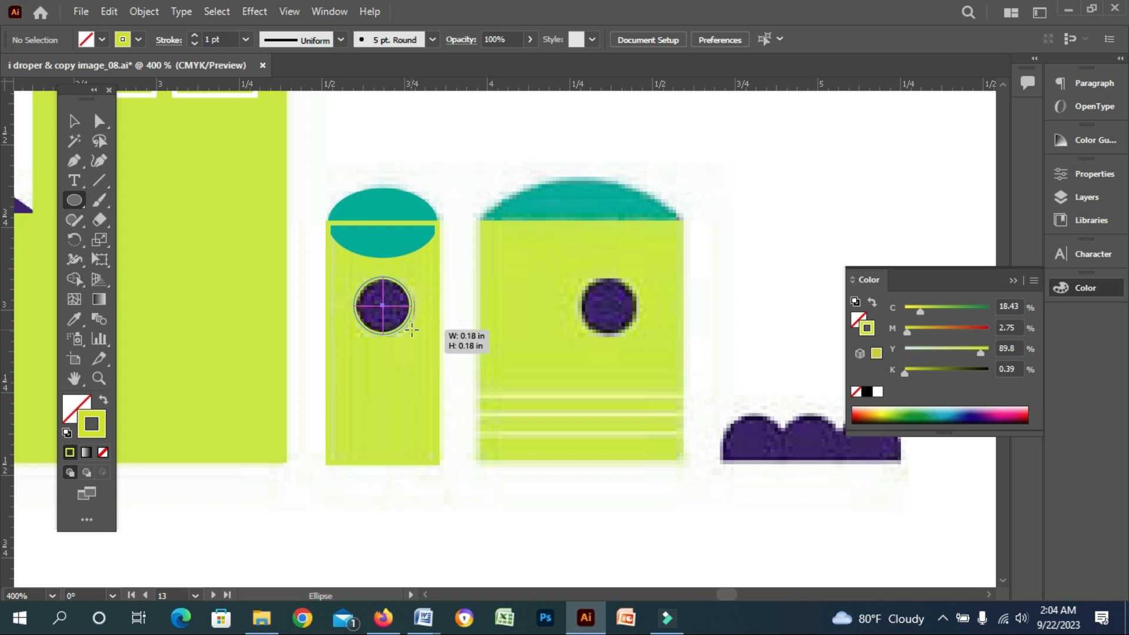
left_click(74, 319)
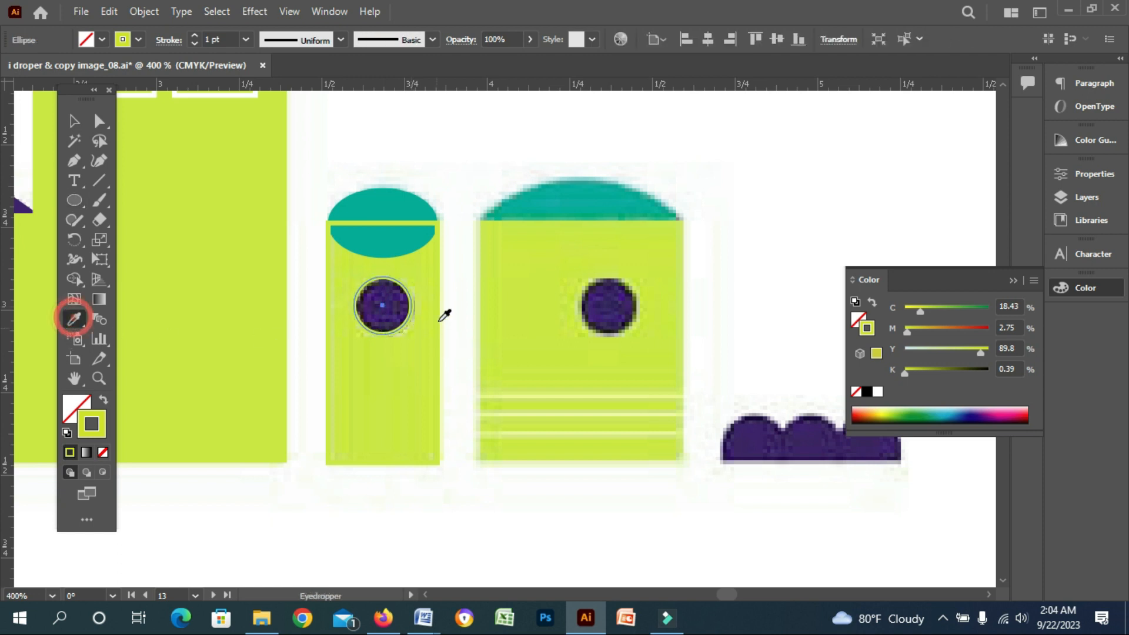
left_click(389, 309)
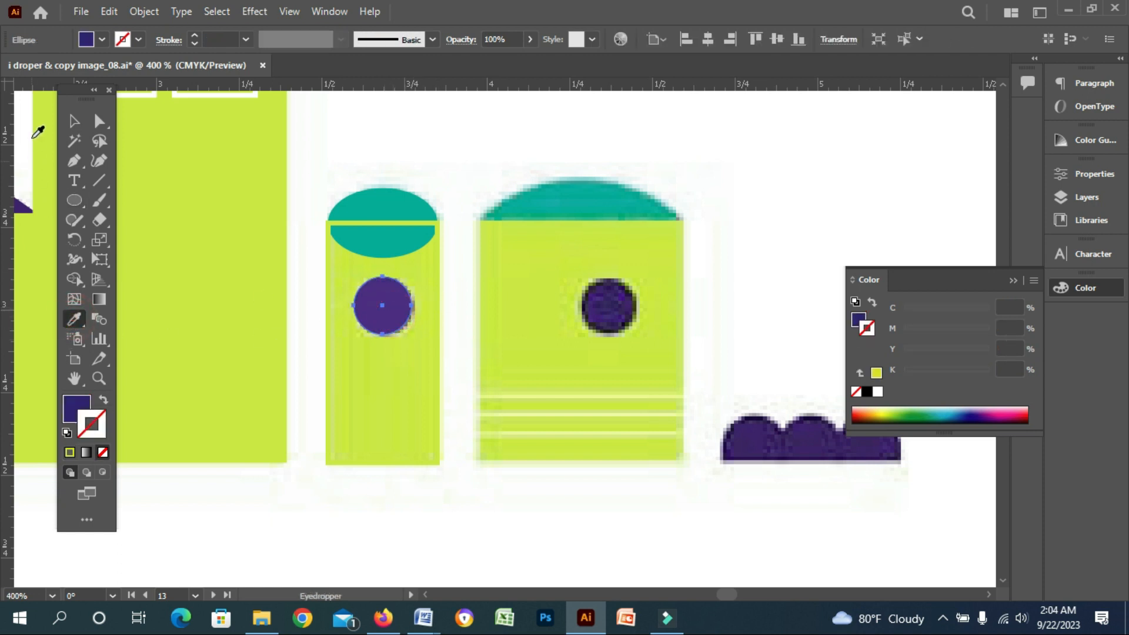
left_click(74, 121)
left_click(315, 254)
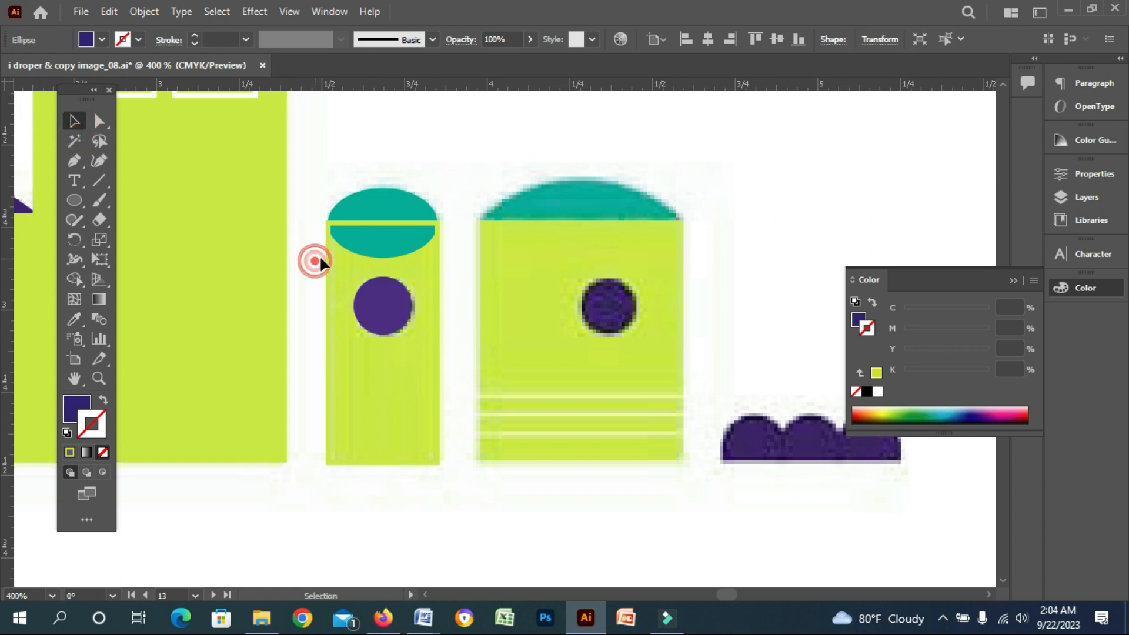
- Swap the narrow building wall's fill and stroke so it is solid lime green again, and deselect it
left_click(327, 298)
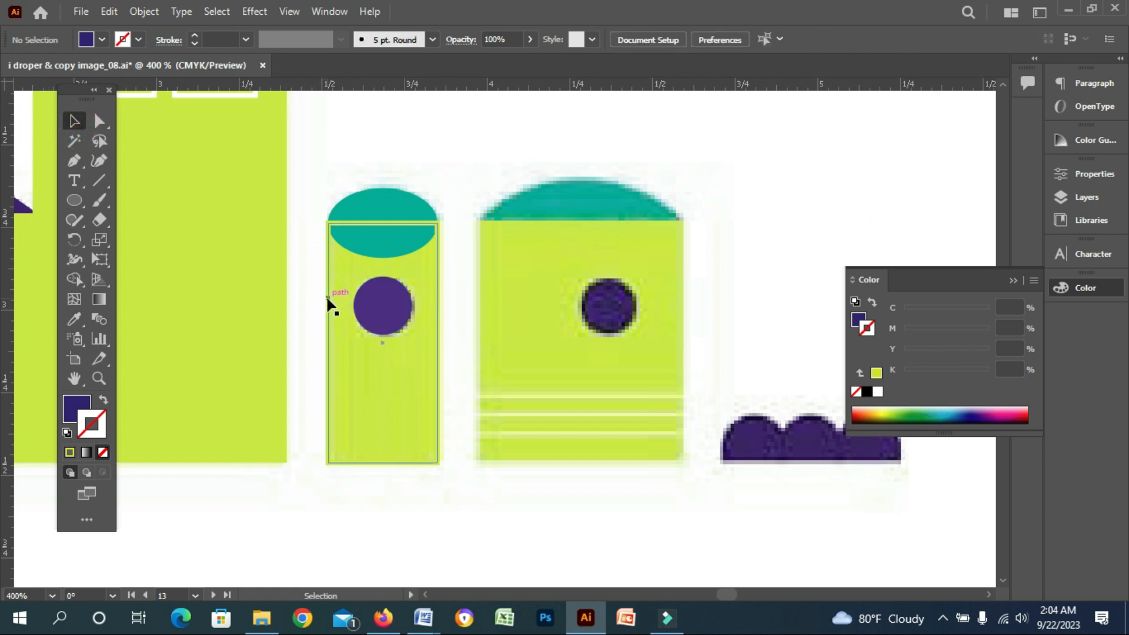
left_click(104, 402)
left_click(318, 263)
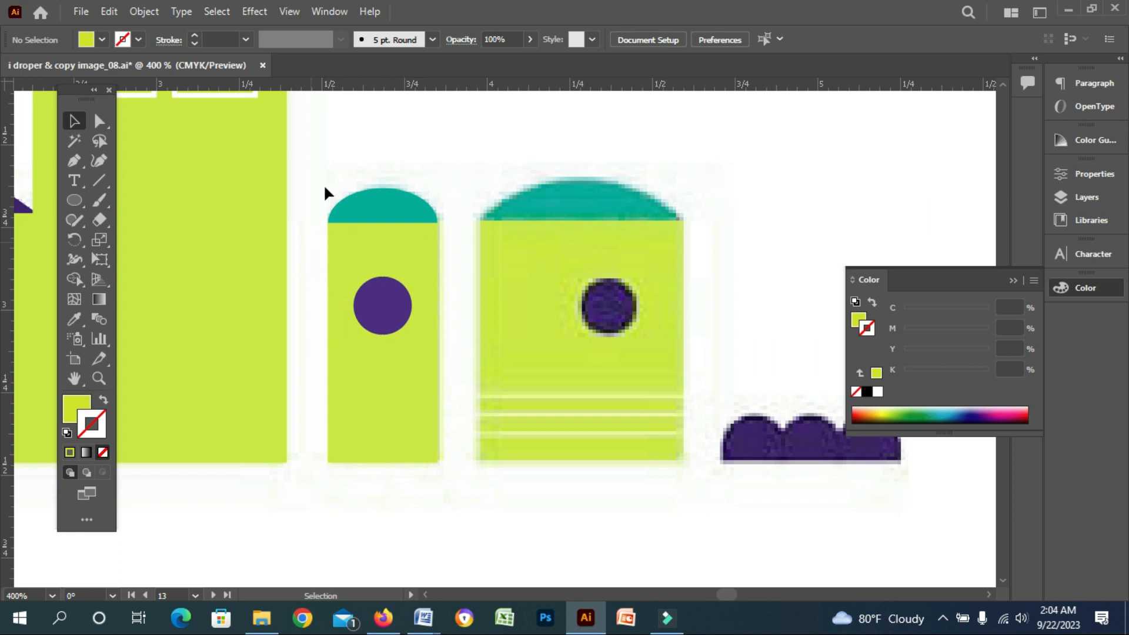
- Duplicate the narrow building onto the wide building and stretch the copy to match the picture's width and dome top
left_click_drag(380, 283, 387, 280)
left_click_drag(426, 410, 426, 447)
left_click_drag(383, 414, 514, 399)
left_click_drag(584, 325, 683, 346)
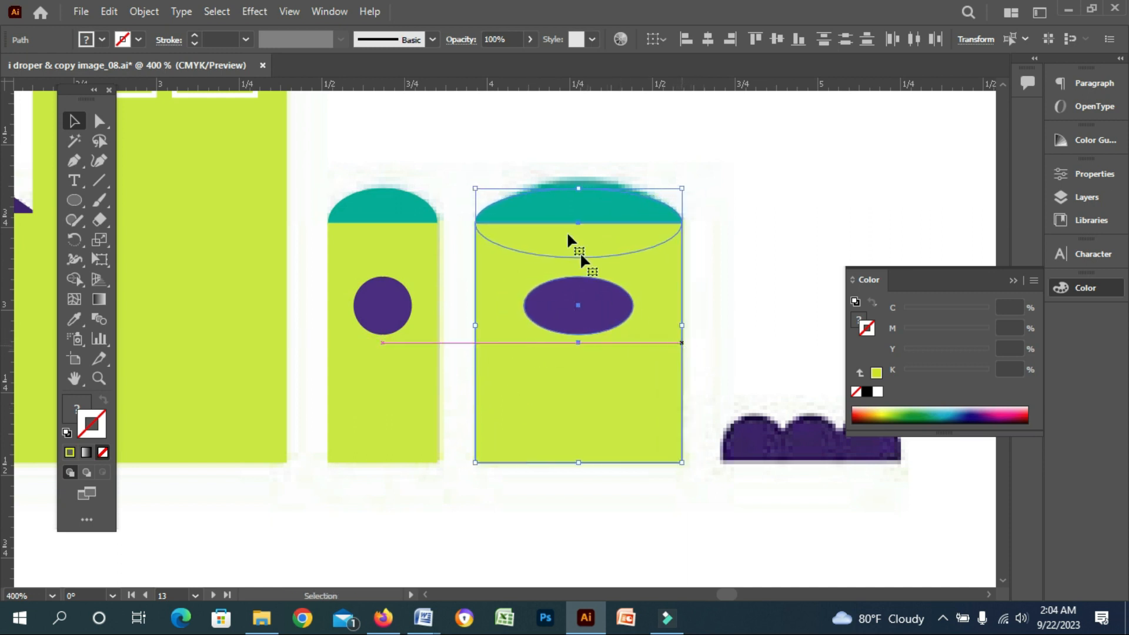
left_click_drag(578, 187, 578, 179)
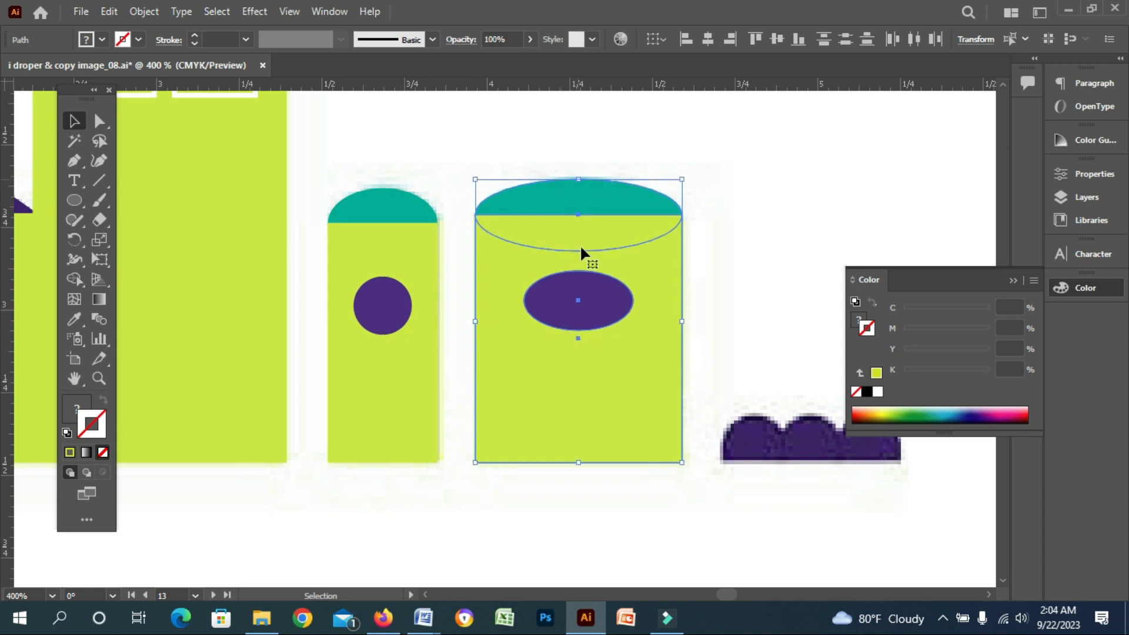
left_click(463, 295)
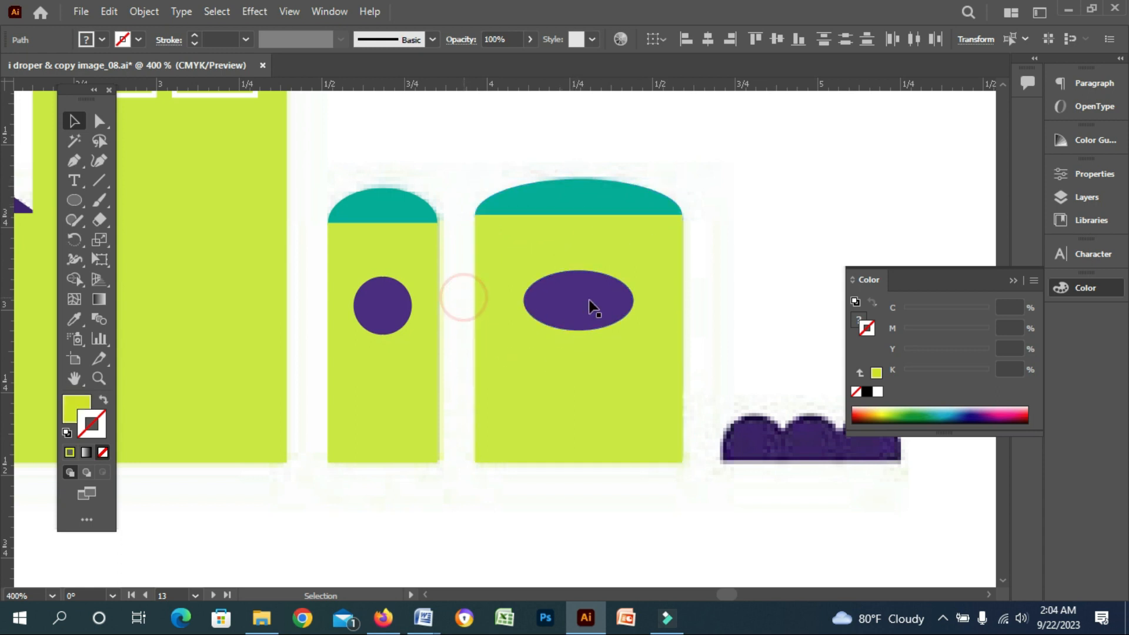
- Delete the stretched purple window and swap the wide wall's fill and stroke so only its lime green outline remains
left_click(588, 300)
key("Delete")
left_click(592, 294)
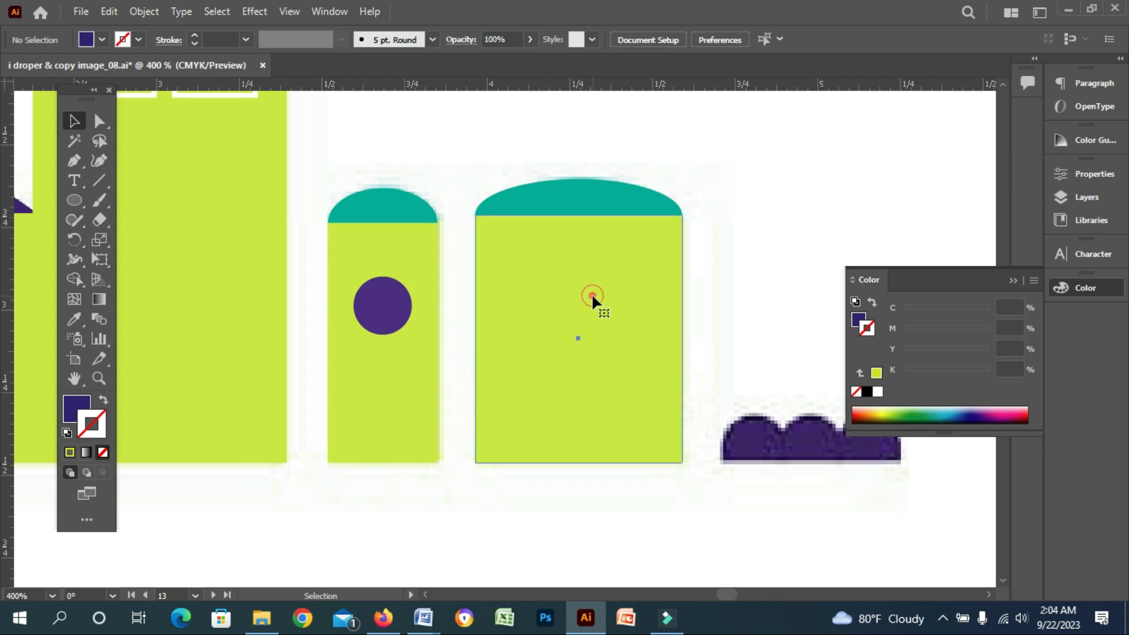
left_click(104, 401)
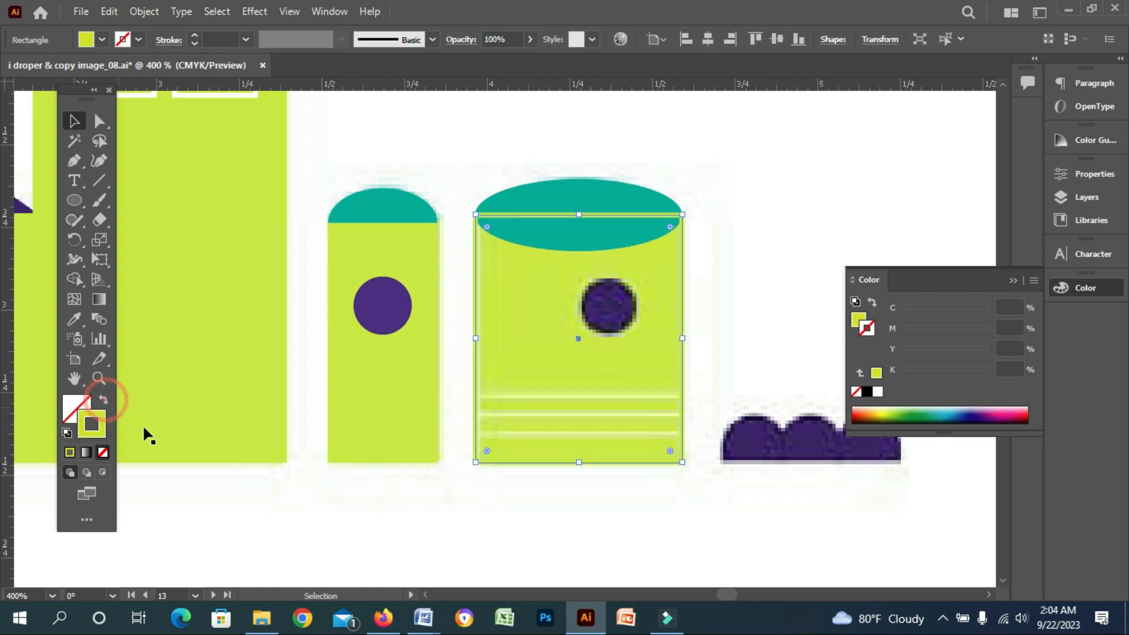
left_click(264, 491)
- Duplicate the narrow building's purple circle 0.68 in horizontally onto the wide building's round window
left_click_drag(391, 311, 615, 310)
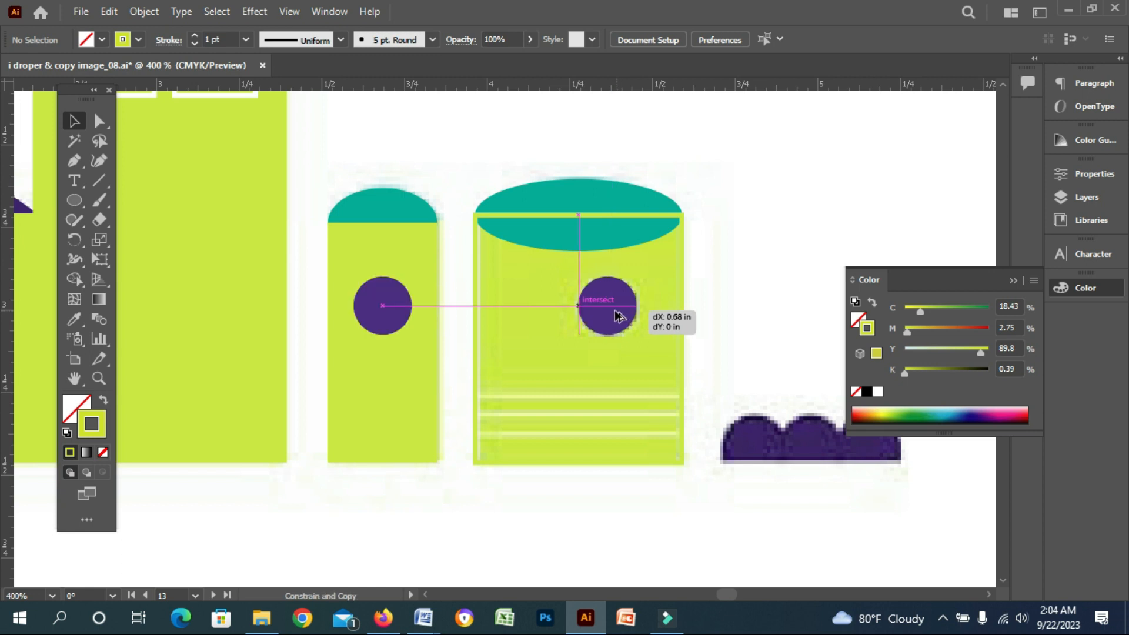
left_click_drag(623, 410, 622, 410)
left_click(595, 495)
- Draw three horizontal lines across the wide wall's lower stripes with no fill and a 1 pt white stroke
left_click_drag(574, 461, 550, 445)
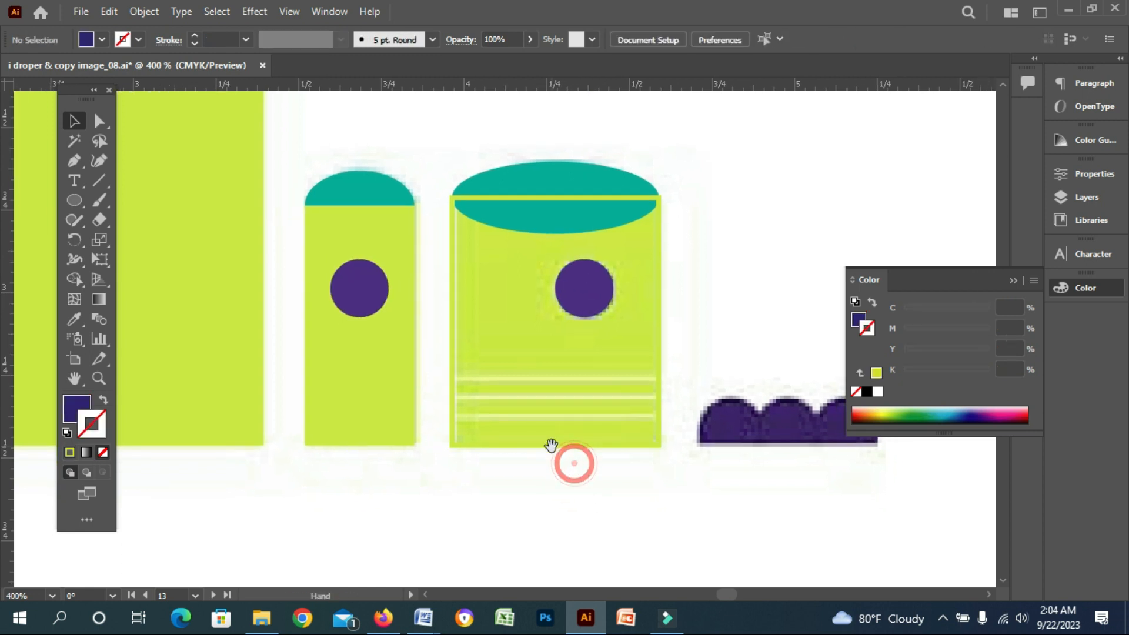
left_click(99, 179)
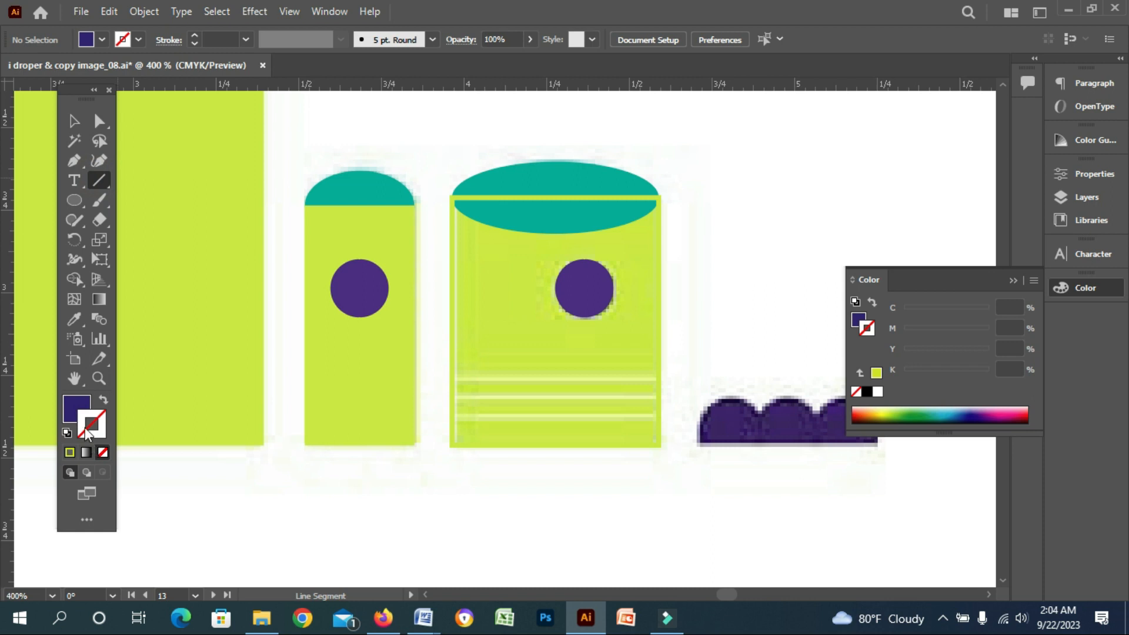
left_click(881, 392)
left_click(858, 320)
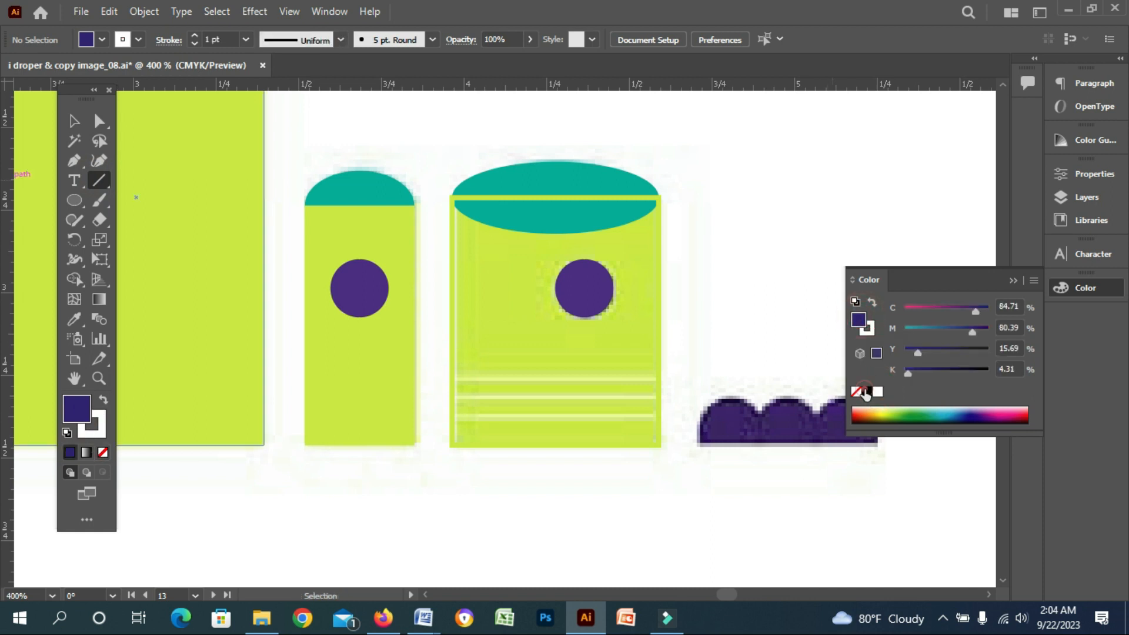
left_click(866, 392)
left_click(856, 392)
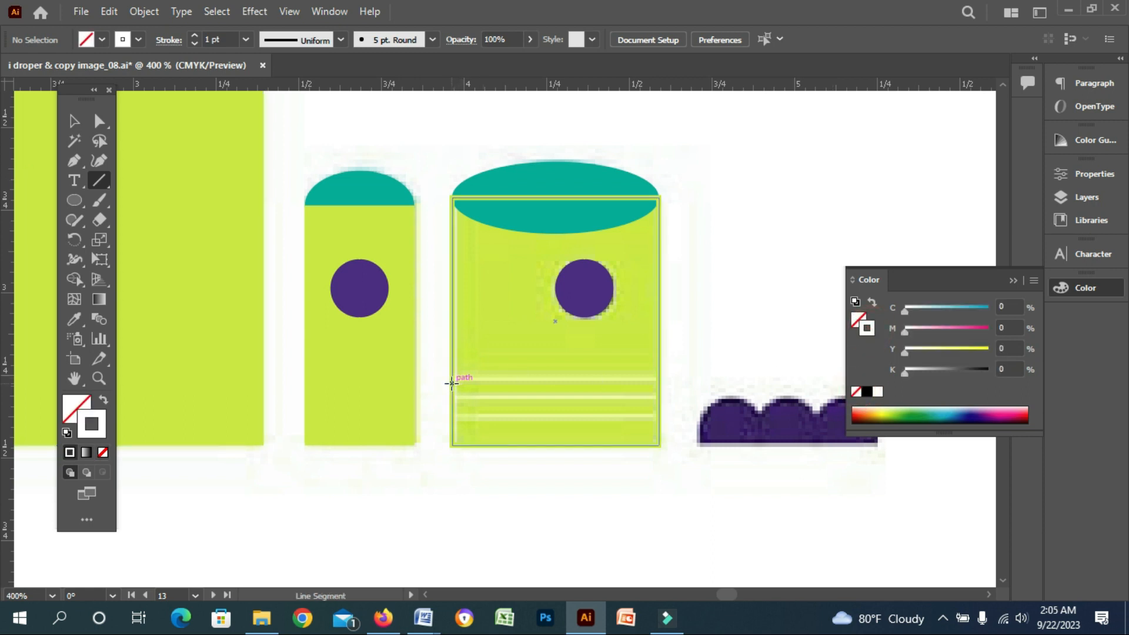
left_click_drag(451, 378, 659, 377)
left_click_drag(451, 396, 659, 396)
left_click_drag(452, 415, 628, 414)
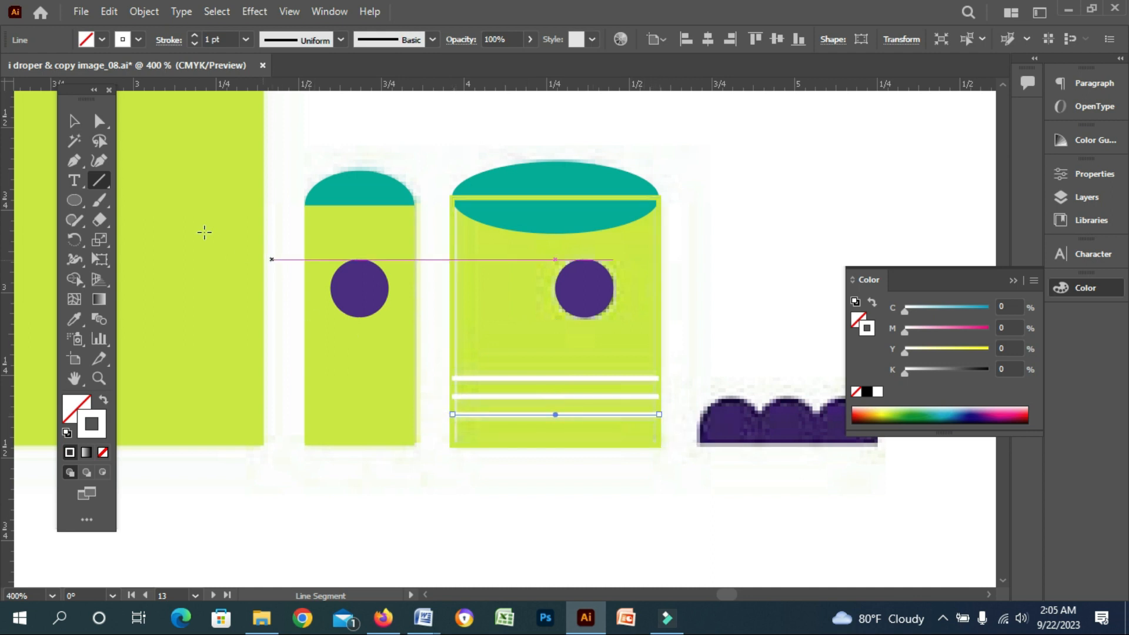
- Swap the wide building wall's stroke and fill so it is solid lime green again, and deselect it
left_click(75, 121)
left_click(519, 298)
left_click(480, 291)
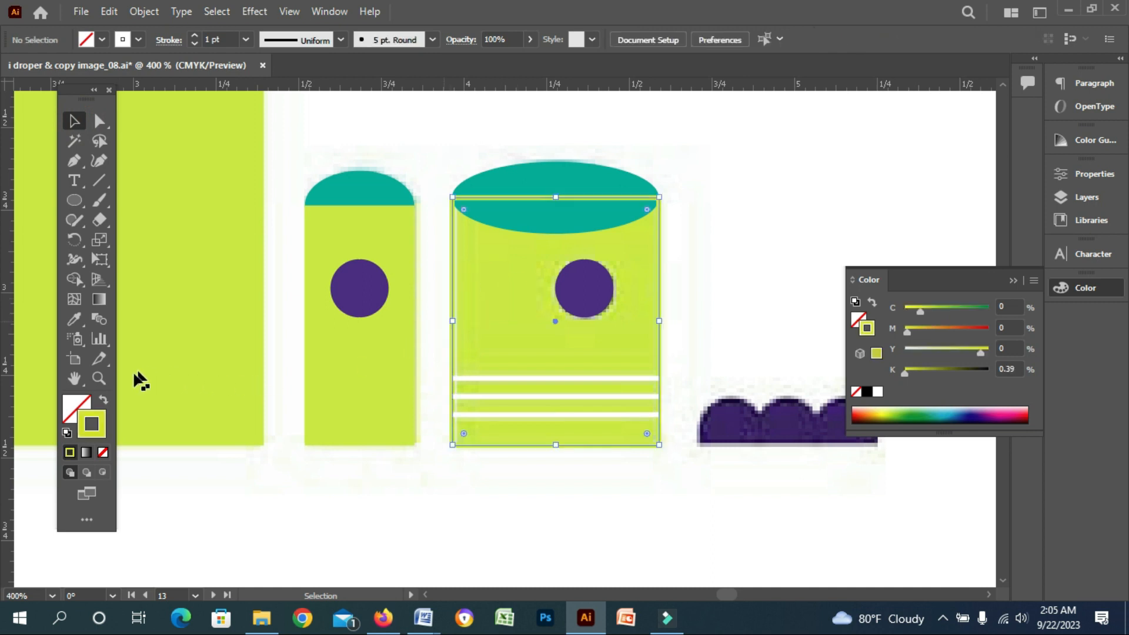
left_click(103, 402)
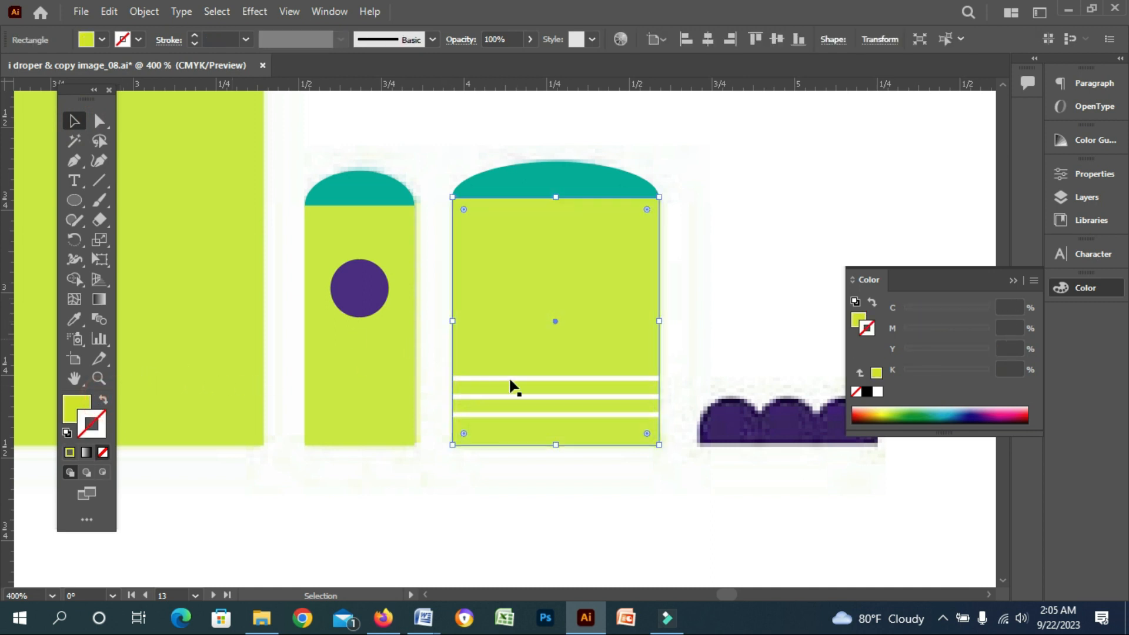
left_click(450, 478)
- Draw a circle over the tree's top lobe and fill it with the light teal sampled from the picture's tree
key("ctrl+alt+space")
left_click(343, 370, "ctrl+alt")
left_click_drag(348, 323, 755, 378)
left_click(390, 378, "ctrl")
left_click_drag(442, 382, 366, 390)
left_click(478, 399, "ctrl+alt")
left_click_drag(473, 420, 362, 485)
left_click_drag(75, 200, 133, 242)
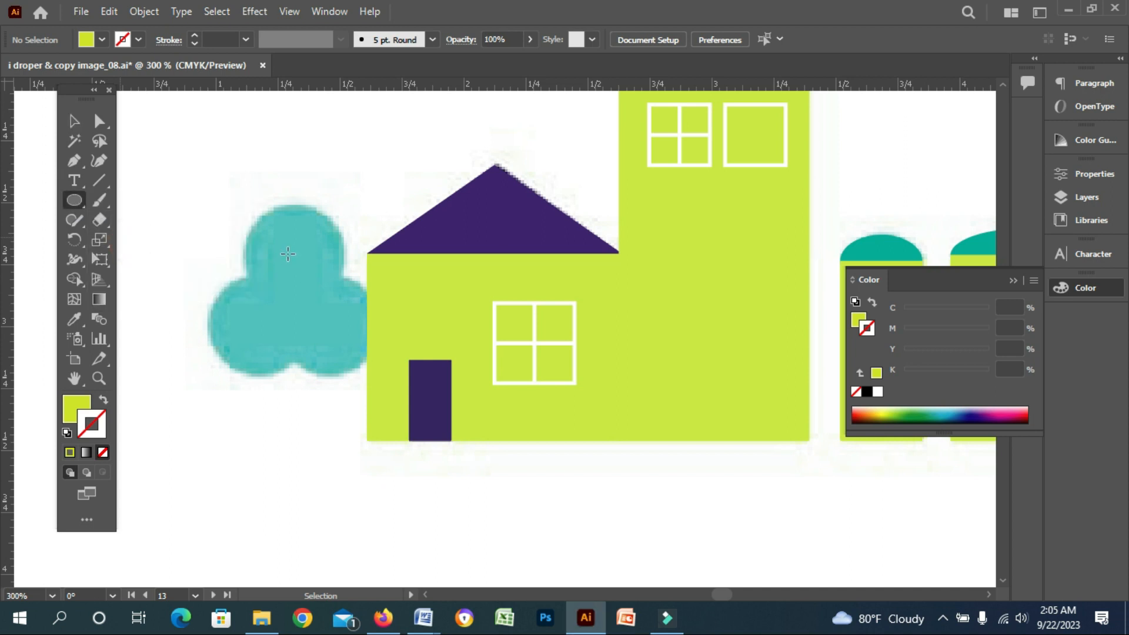
left_click_drag(290, 254, 342, 304)
left_click(74, 319)
left_click(230, 319)
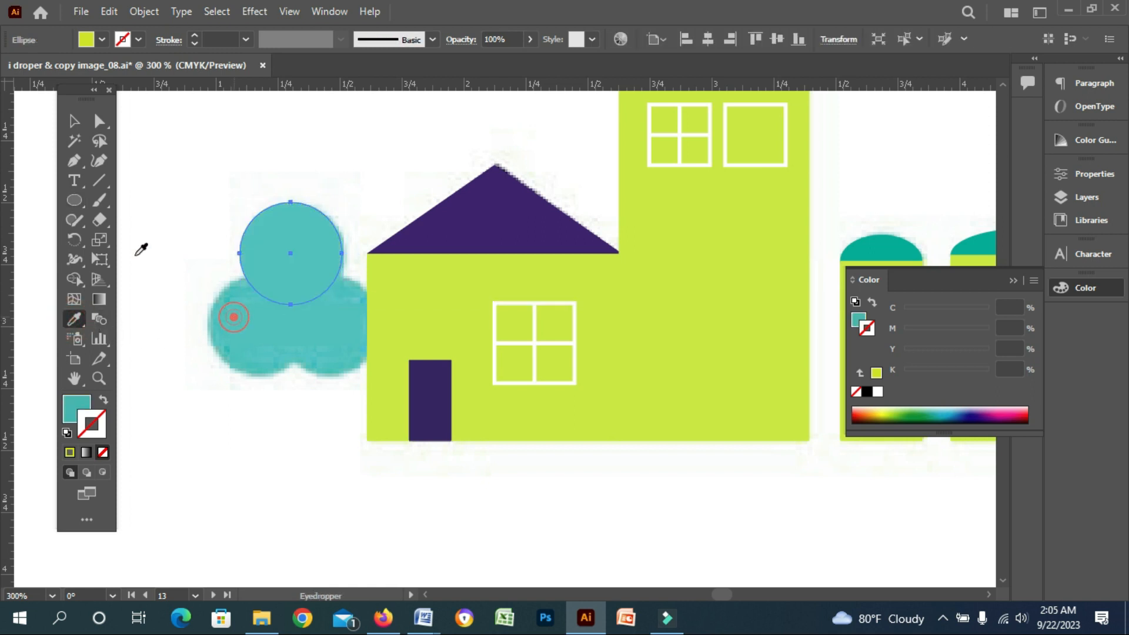
- Duplicate the teal circle twice to cover the tree's two lower lobes
left_click(74, 121)
left_click(173, 158)
left_click_drag(305, 268, 316, 349)
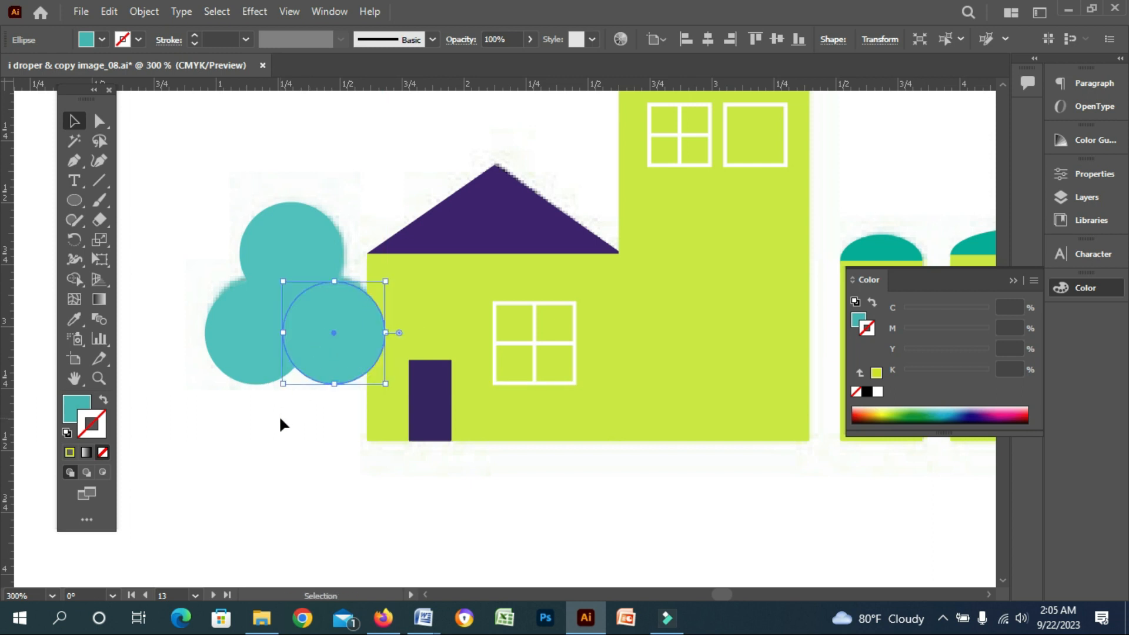
left_click(283, 413)
- Draw the tree's vertical trunk and two slanted branches as lines with no fill and a 1 pt black stroke
left_click(329, 397, "ctrl+alt")
left_click_drag(328, 397, 112, 364)
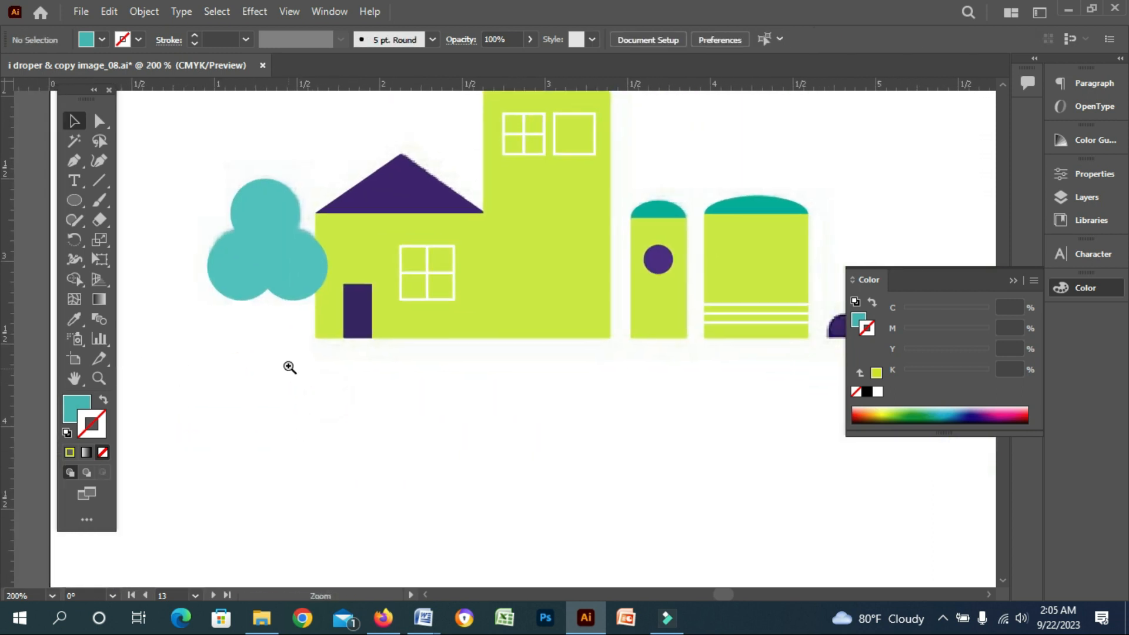
left_click(288, 366, "ctrl")
left_click_drag(386, 380, 248, 450)
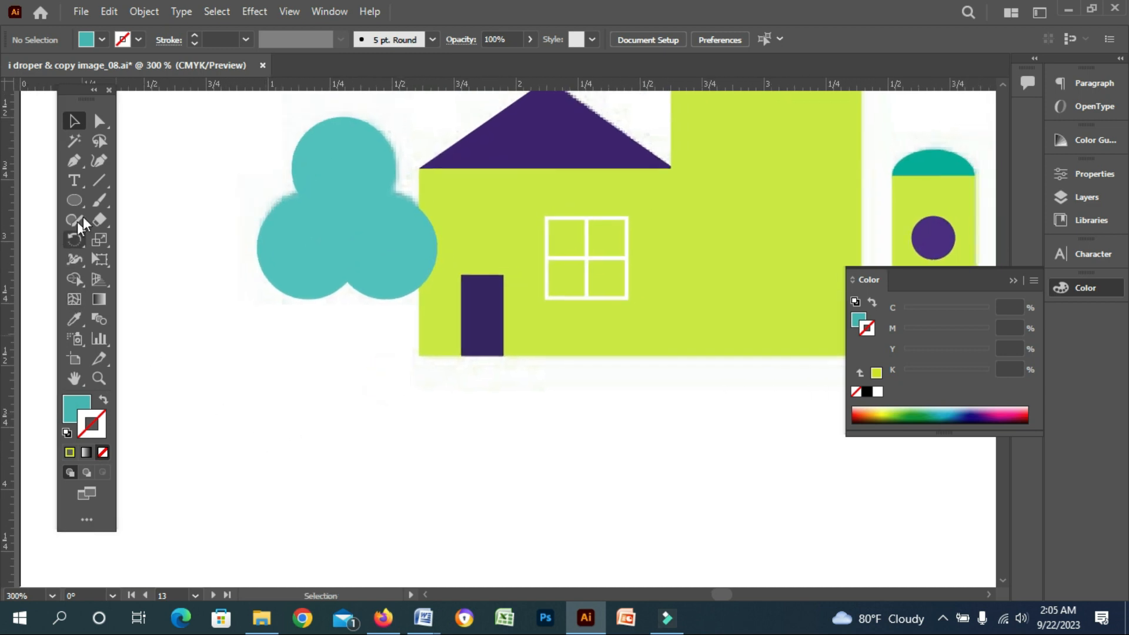
left_click(81, 403)
left_click(99, 448)
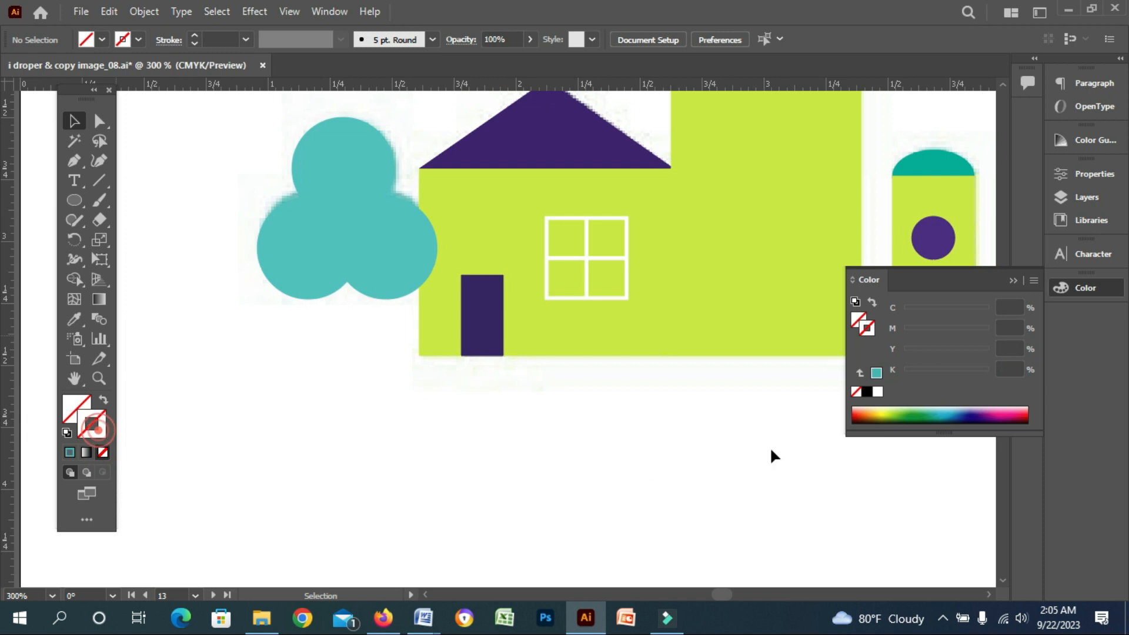
left_click(859, 392)
left_click(869, 393)
left_click(97, 175)
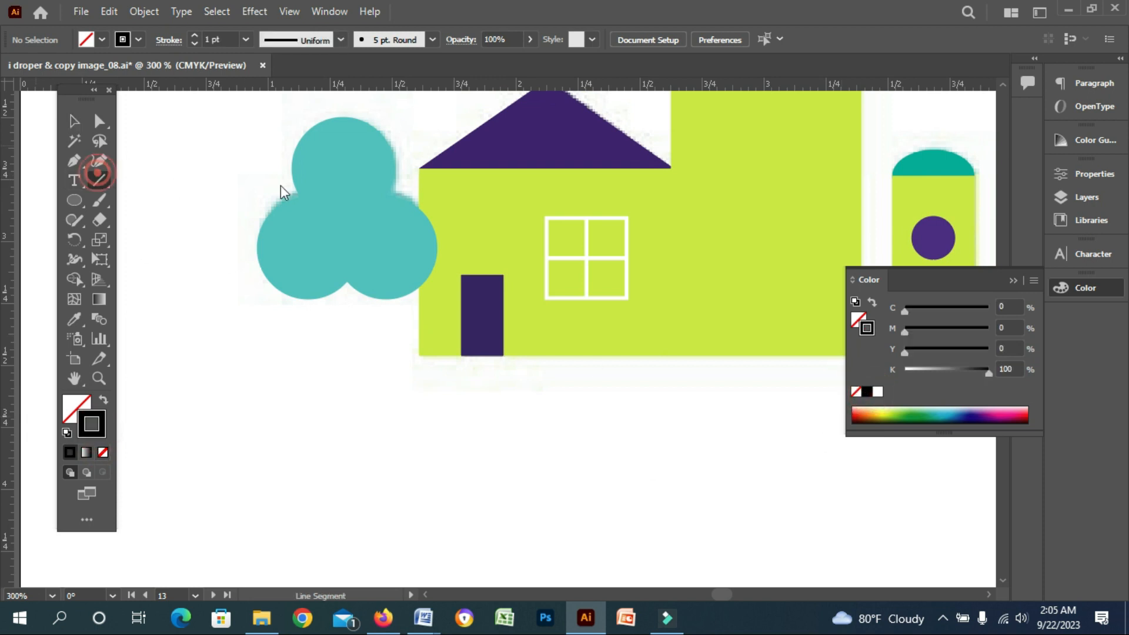
left_click_drag(342, 169, 344, 364)
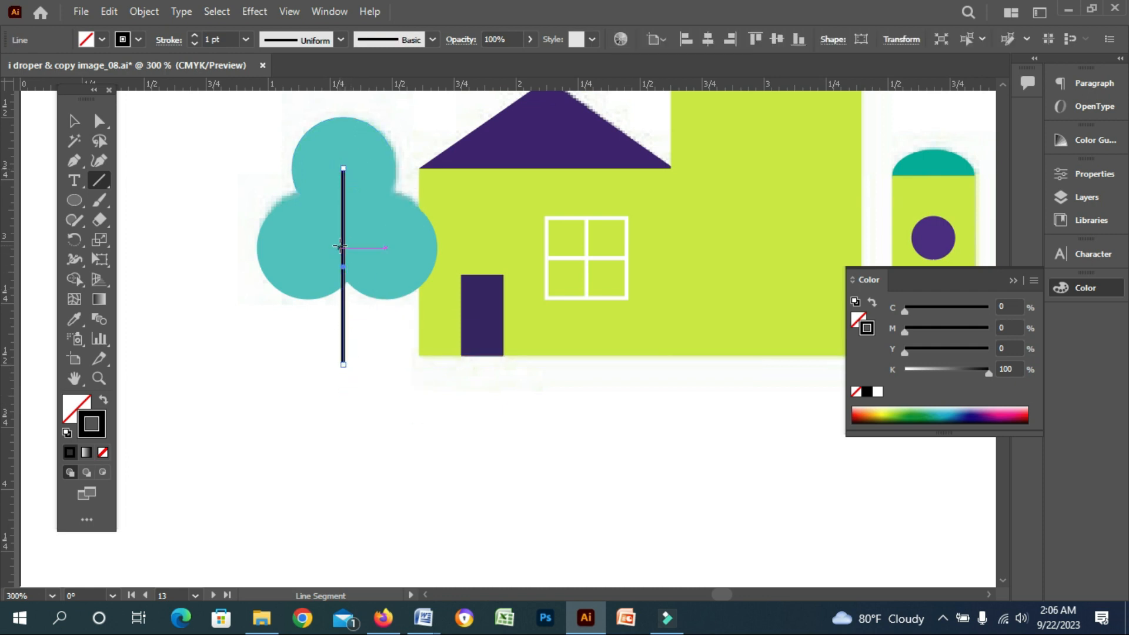
left_click_drag(343, 275, 385, 245)
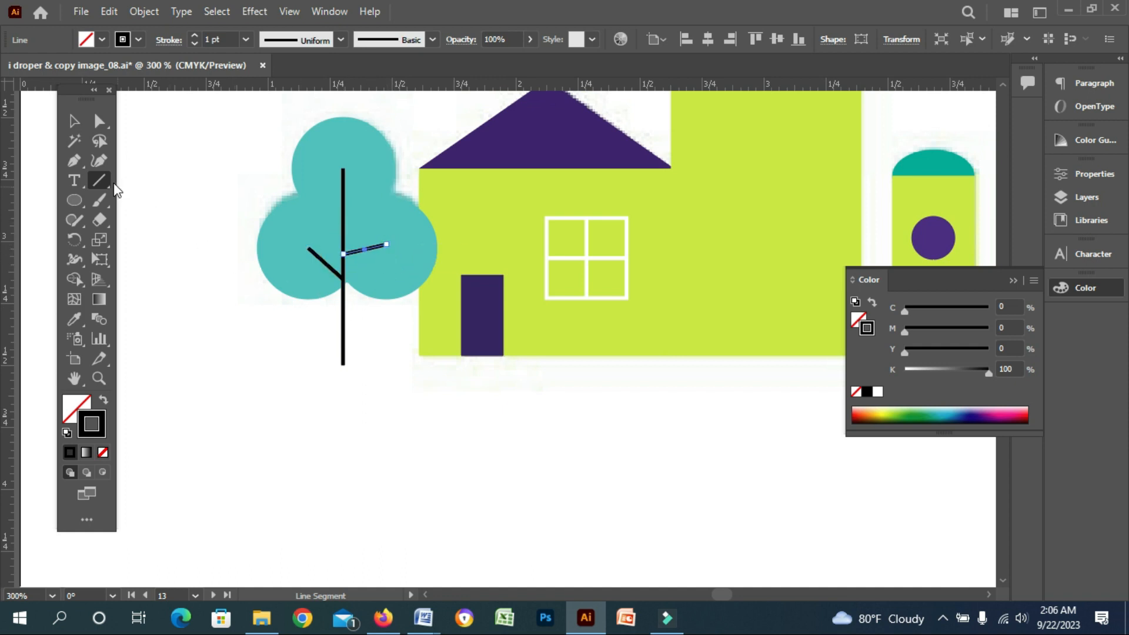
left_click(74, 122)
left_click(263, 391)
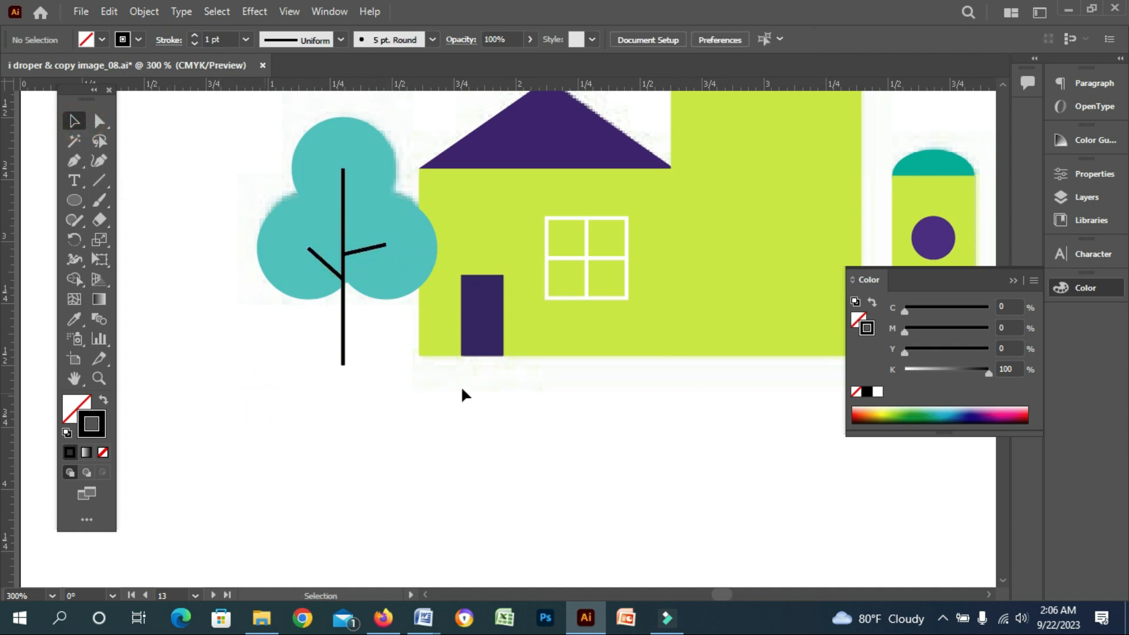
- Draw a horizontal ground line at the trunk's base, running from beneath the tree to past the purple bushes
left_click(604, 361, "alt")
left_click_drag(648, 378, 565, 441)
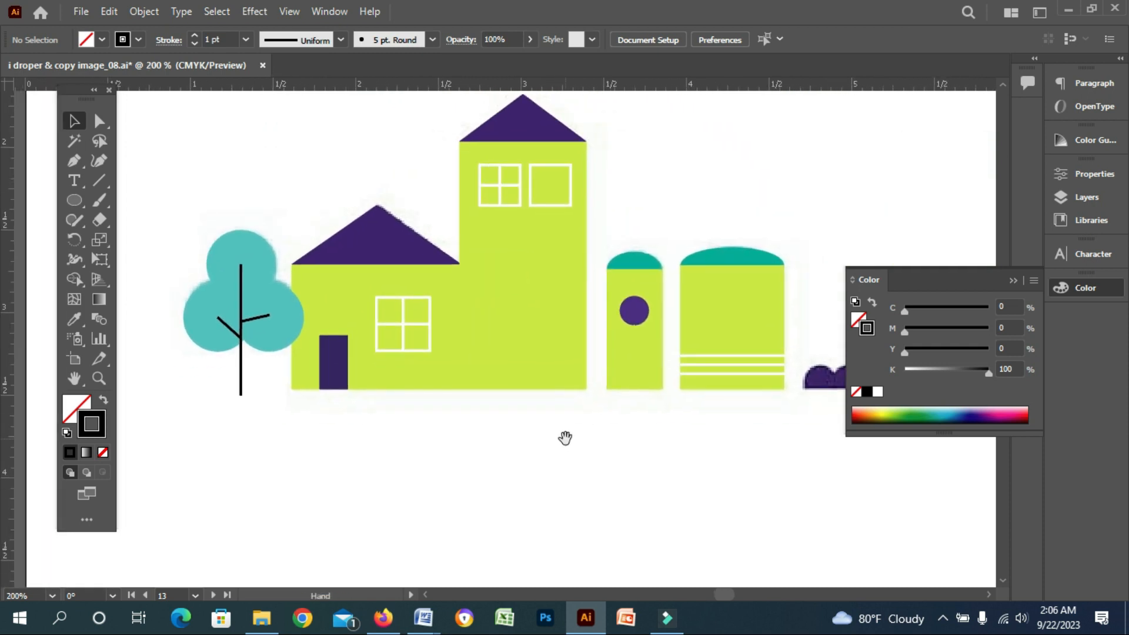
left_click(99, 180)
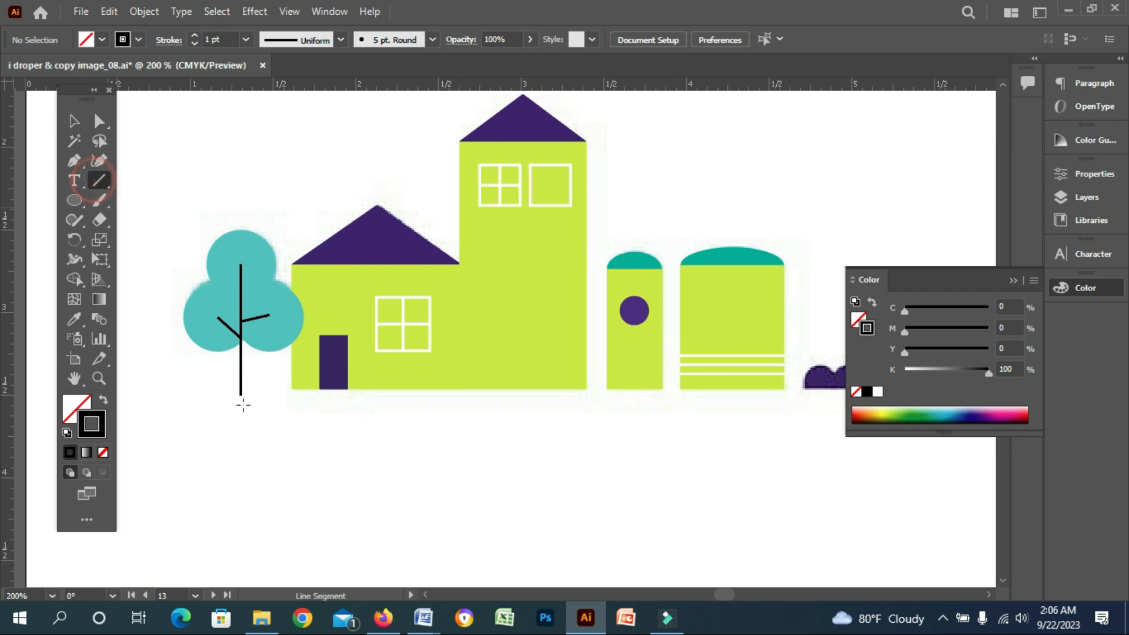
mouse_move(201, 395)
left_mouse_down()
mouse_move(701, 396)
mouse_move(902, 412)
left_mouse_up()
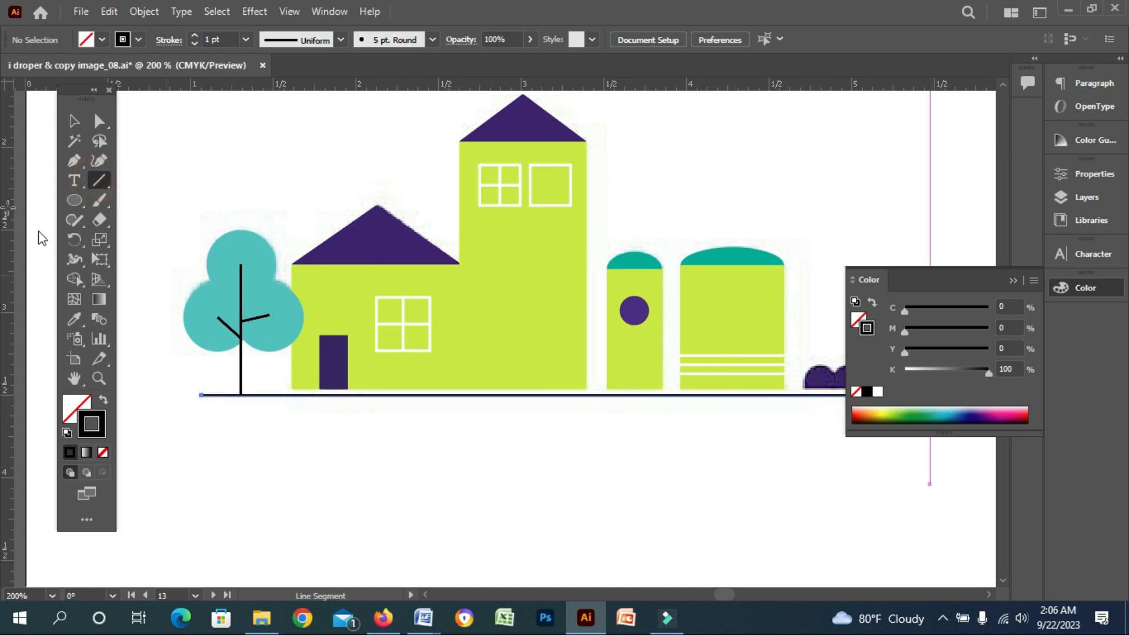
left_click(73, 113)
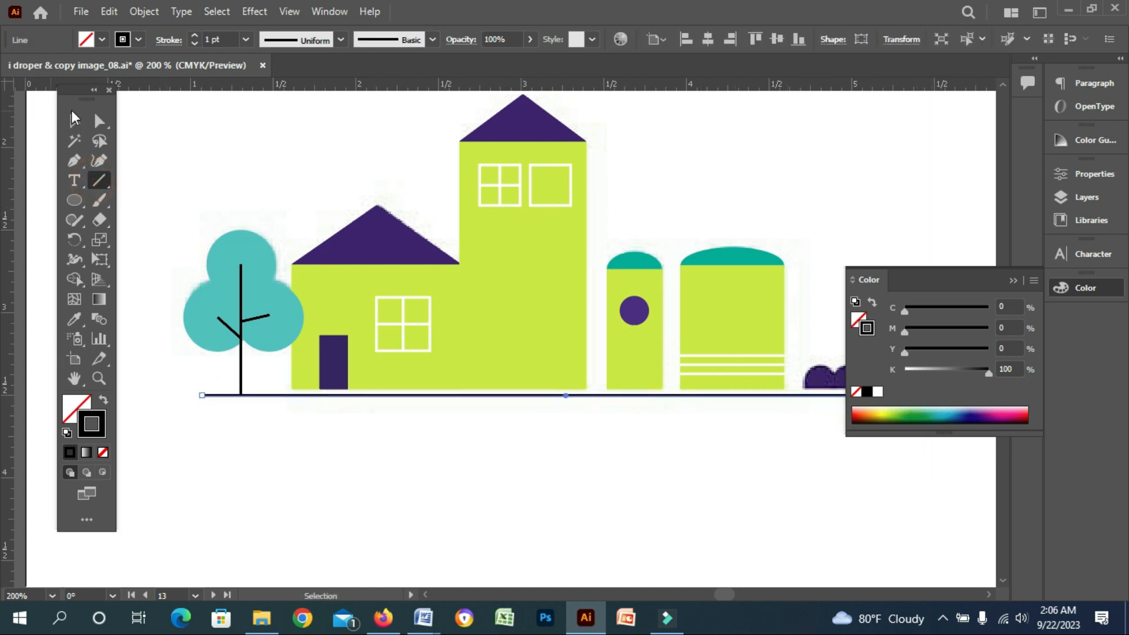
- Give the ground line an orange stroke with a weight of 6 pt, and deselect it
left_click(1013, 282)
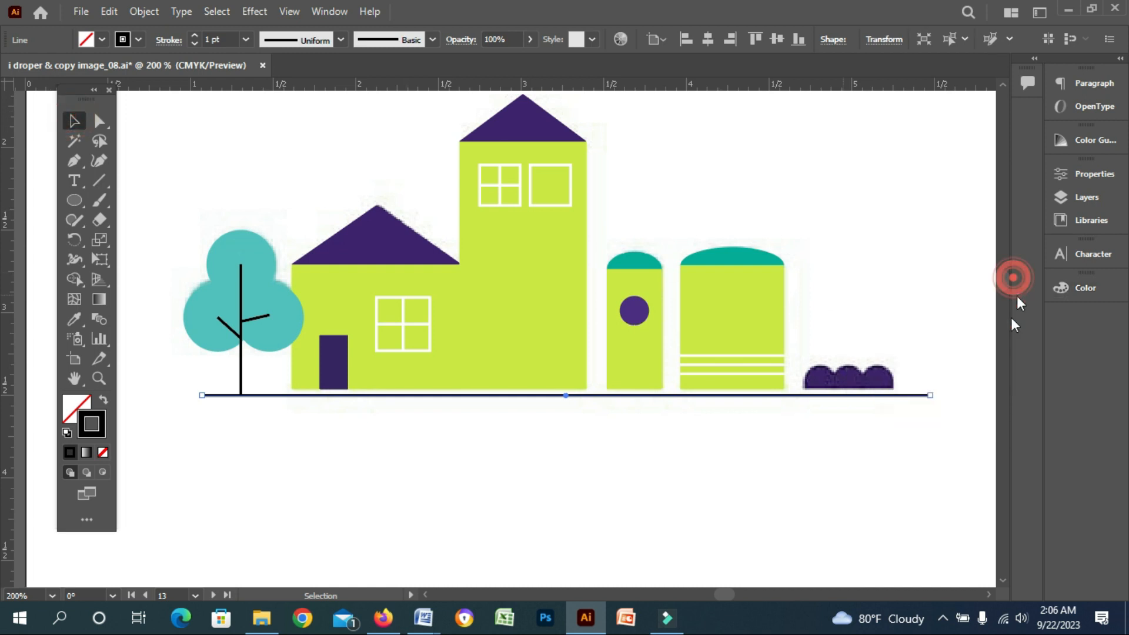
left_click(138, 39)
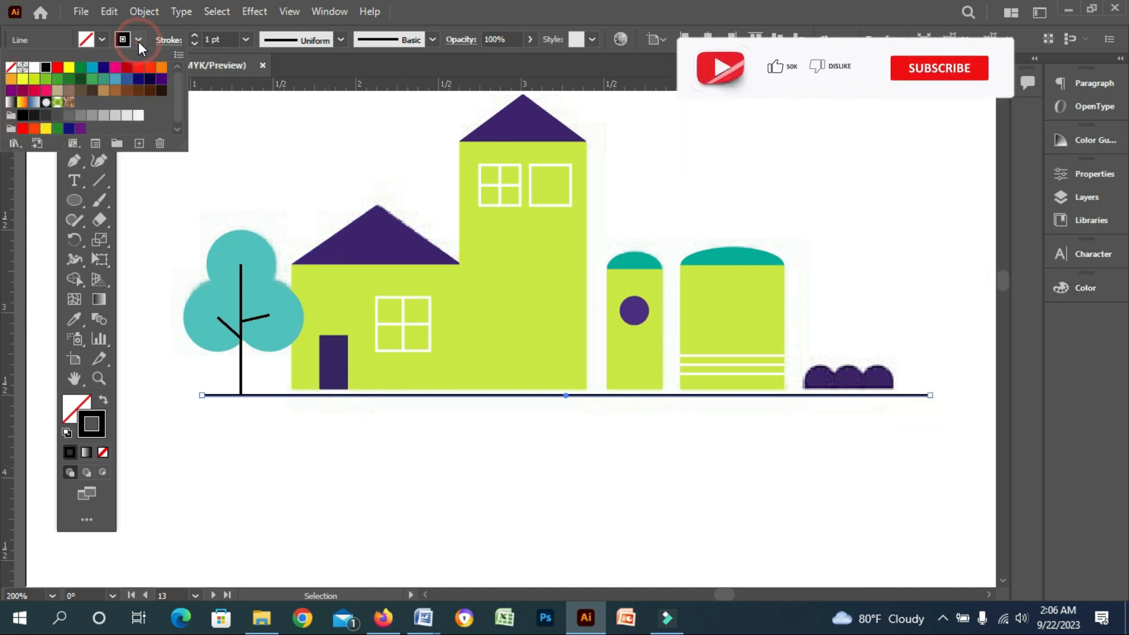
left_click(161, 68)
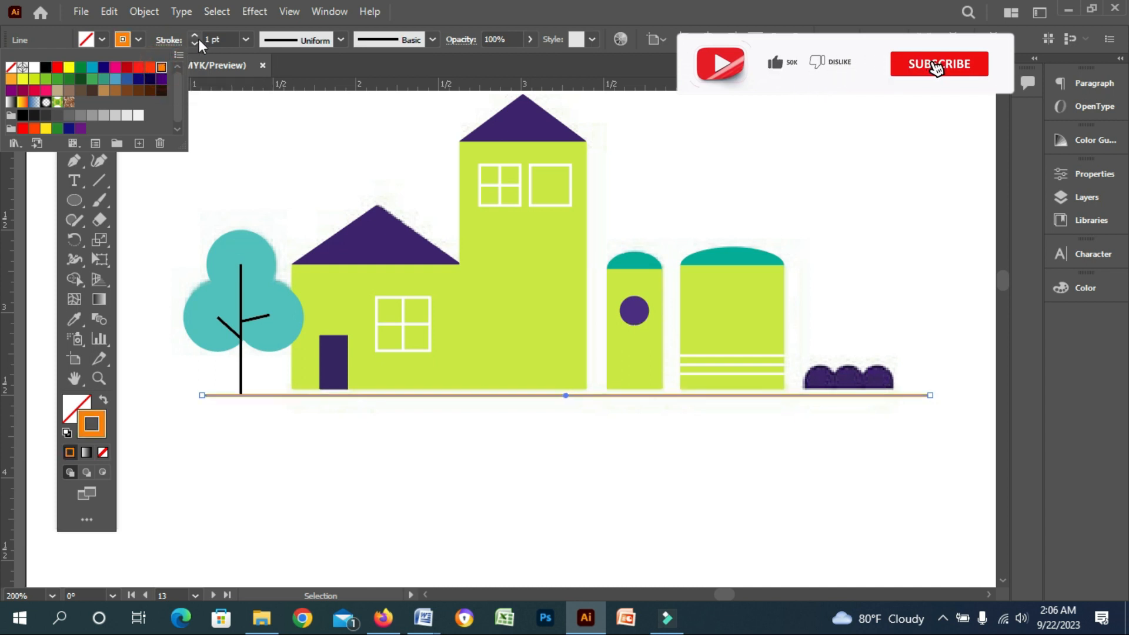
left_click(306, 67)
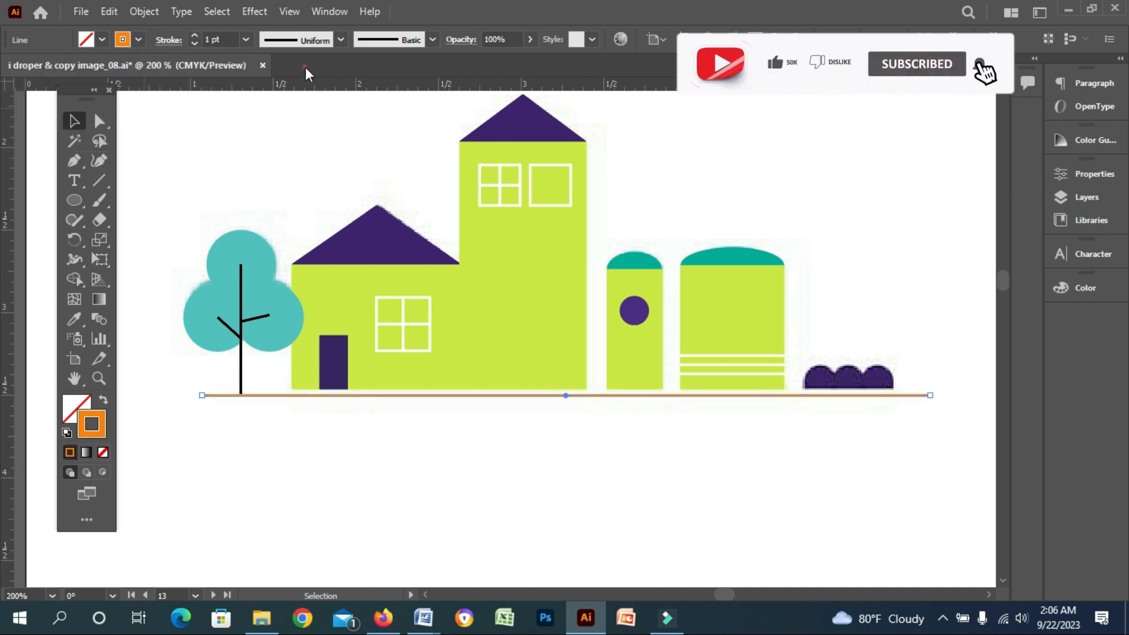
left_click(196, 34)
left_click(195, 34)
left_click(196, 34)
left_click(195, 34)
left_click(195, 34)
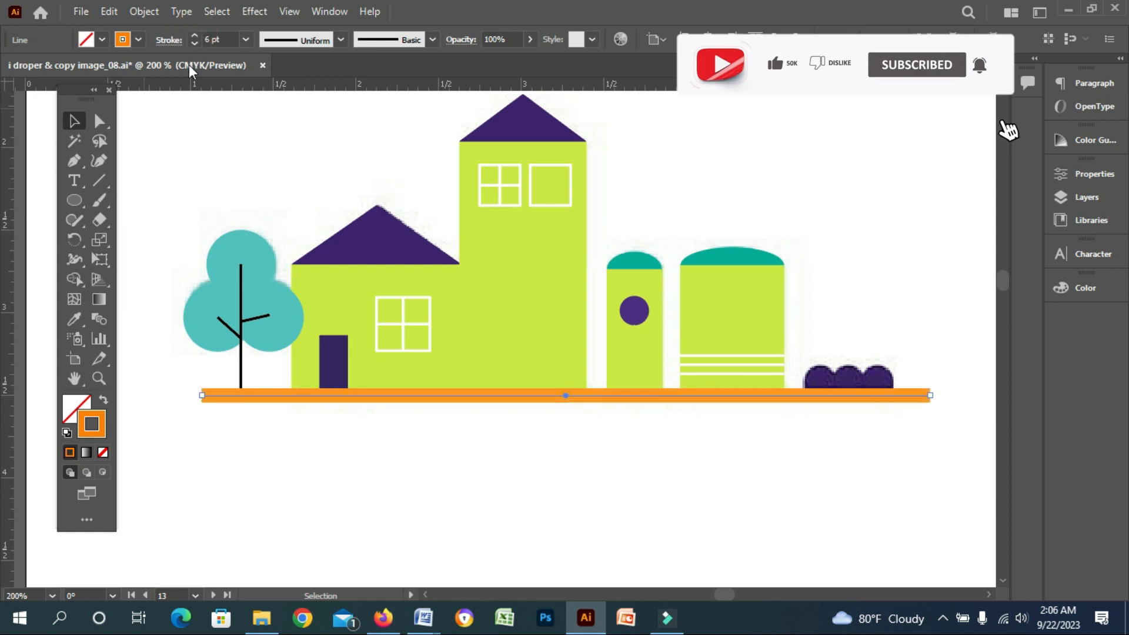
left_click(237, 203)
- Select all the traced artwork and move it straight down below the reference picture, and deselect it
left_click(621, 399, "ctrl+alt")
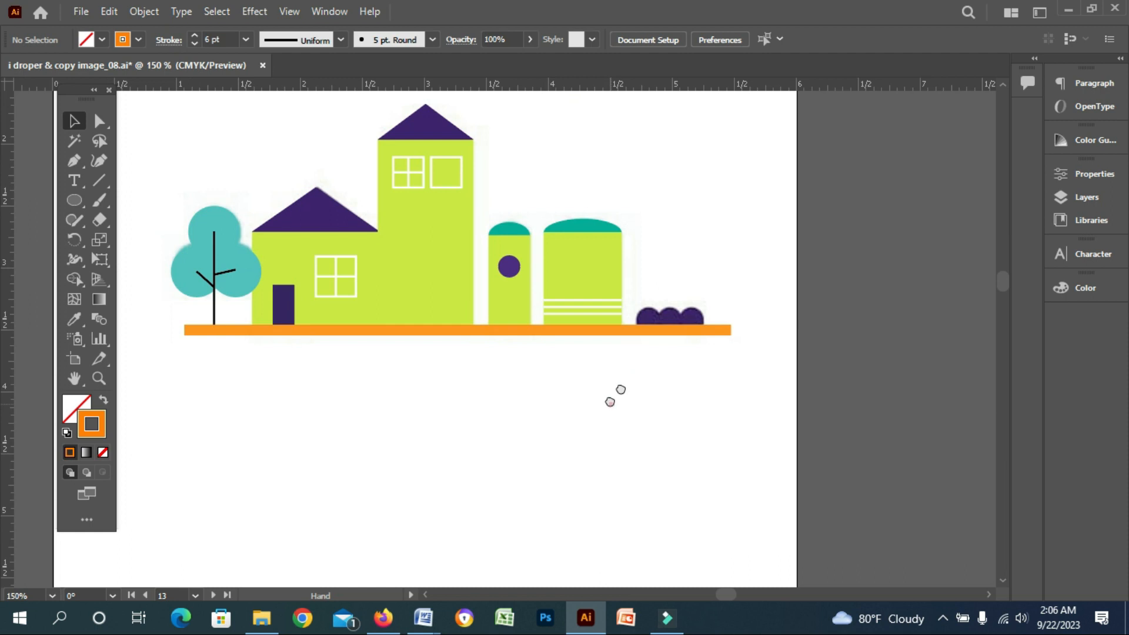
left_click_drag(616, 395, 643, 363)
left_click_drag(381, 229, 379, 276)
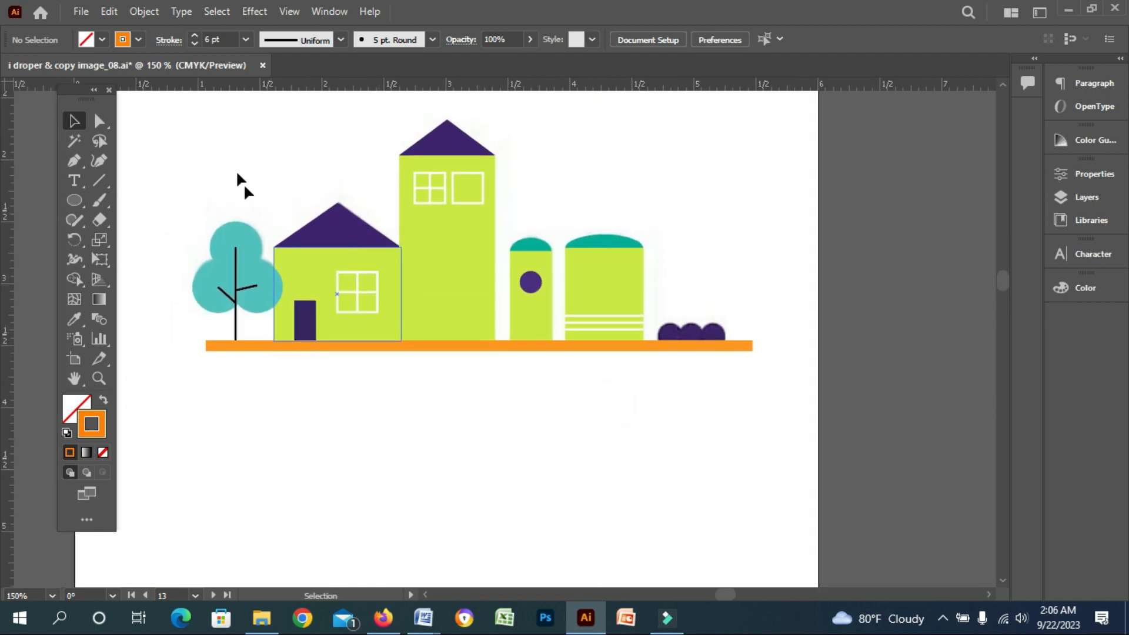
left_click_drag(165, 120, 792, 383)
left_click_drag(480, 386, 466, 331)
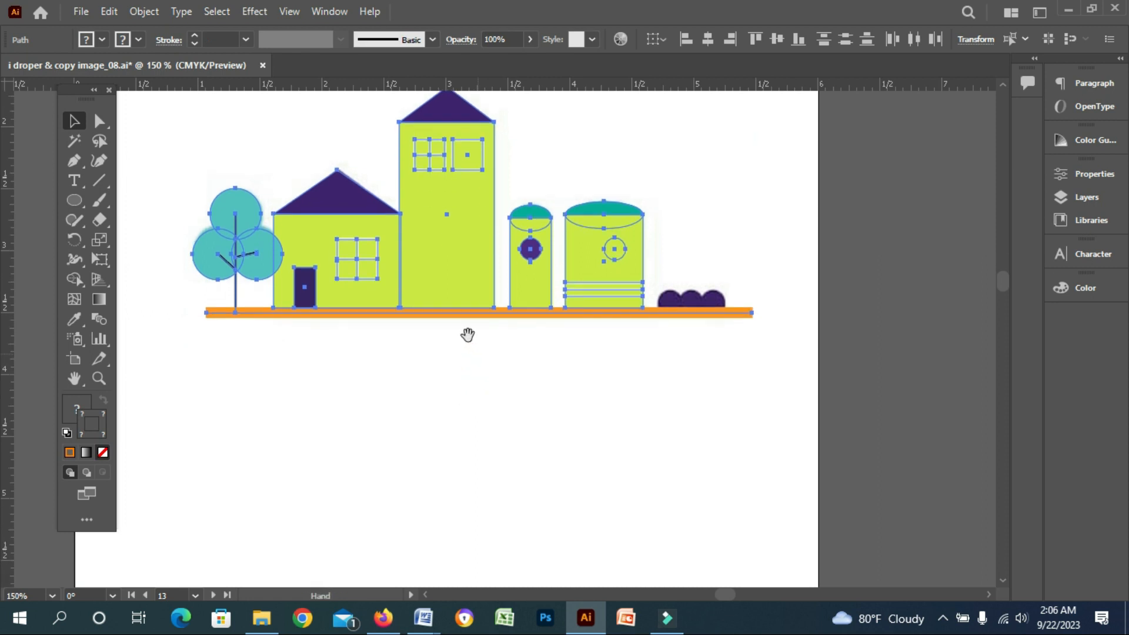
left_click_drag(444, 204, 448, 456)
left_click(588, 371)
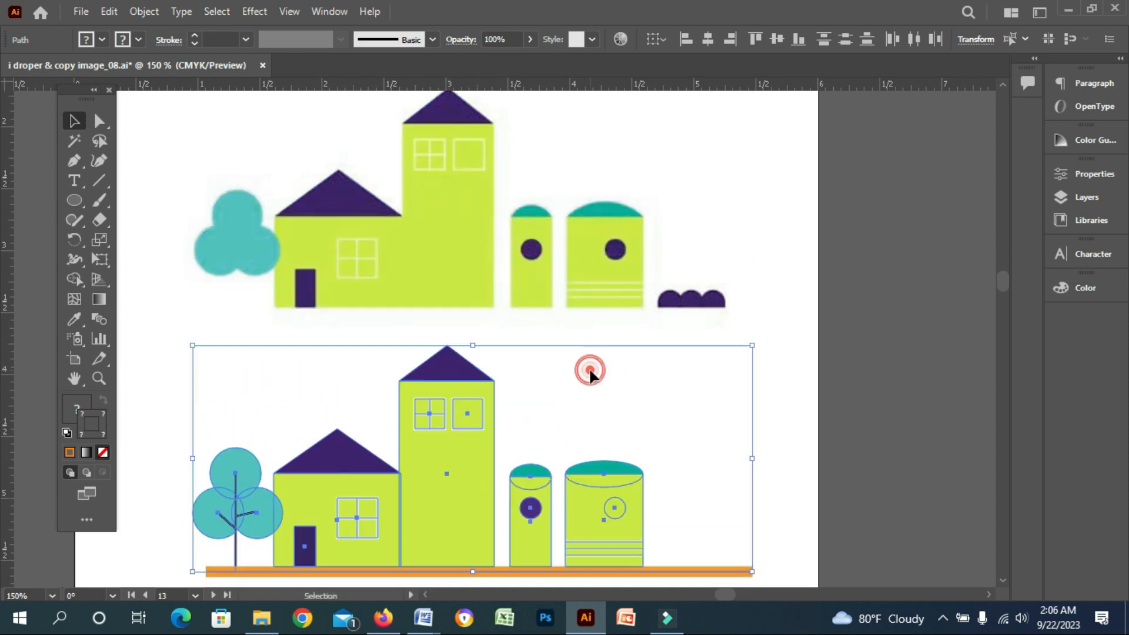
mouse_move(559, 408)
left_mouse_down()
mouse_move(560, 370)
mouse_move(563, 409)
left_mouse_up()
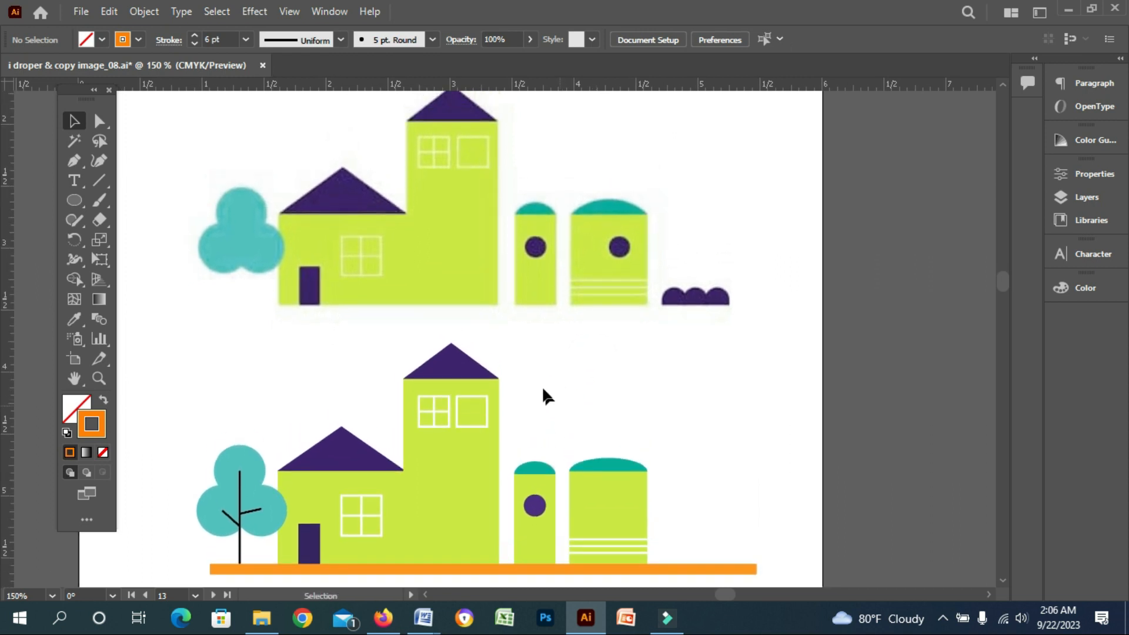